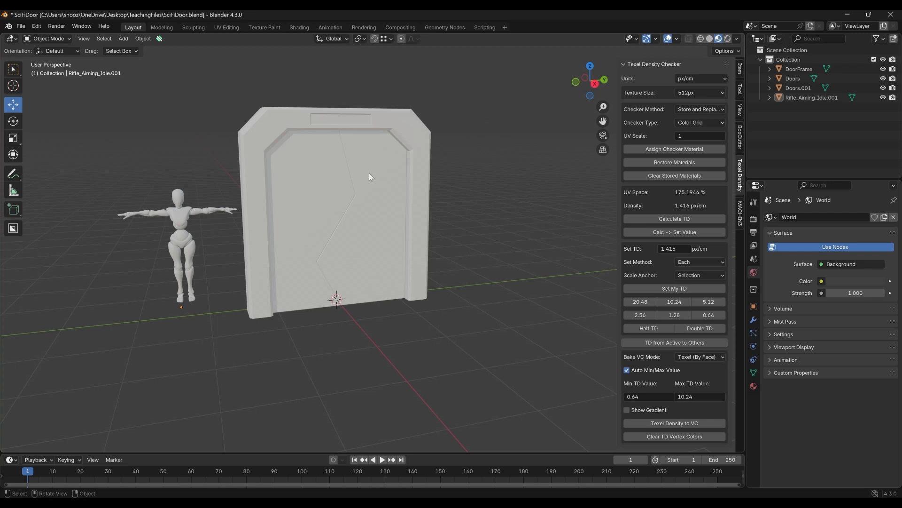
Examine the door frame and the two door halves by selecting them individually and viewing them from several angles
left_click(300, 193)
left_click(280, 122)
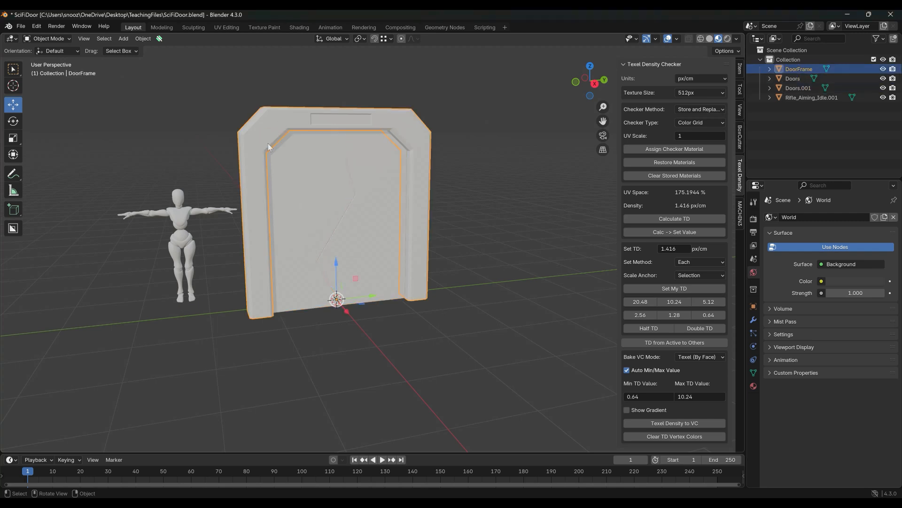
left_click(306, 157)
left_click(388, 181)
left_click(329, 182)
middle_click_drag(471, 237, 481, 298)
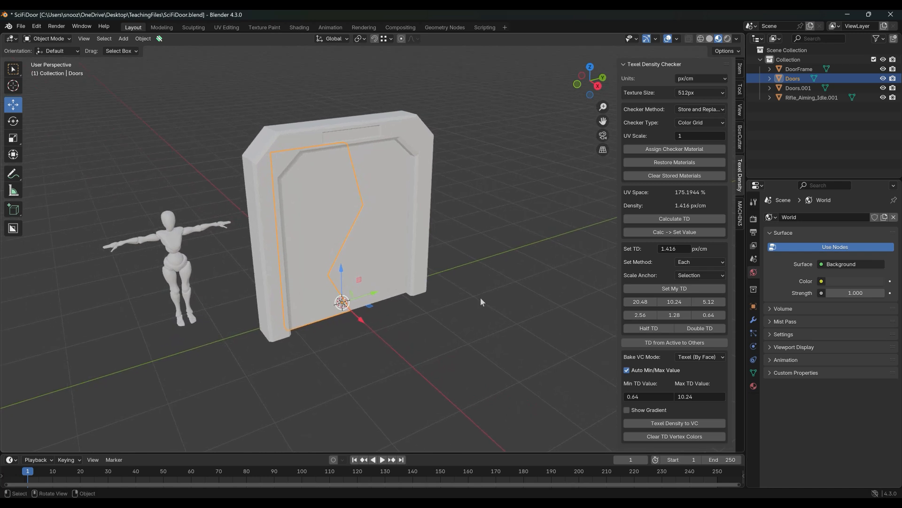
left_click(382, 134)
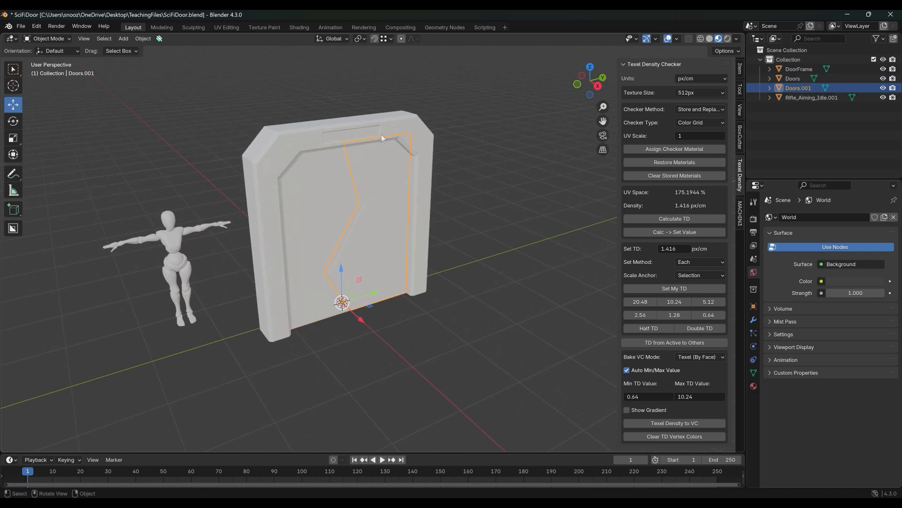
left_click(464, 177)
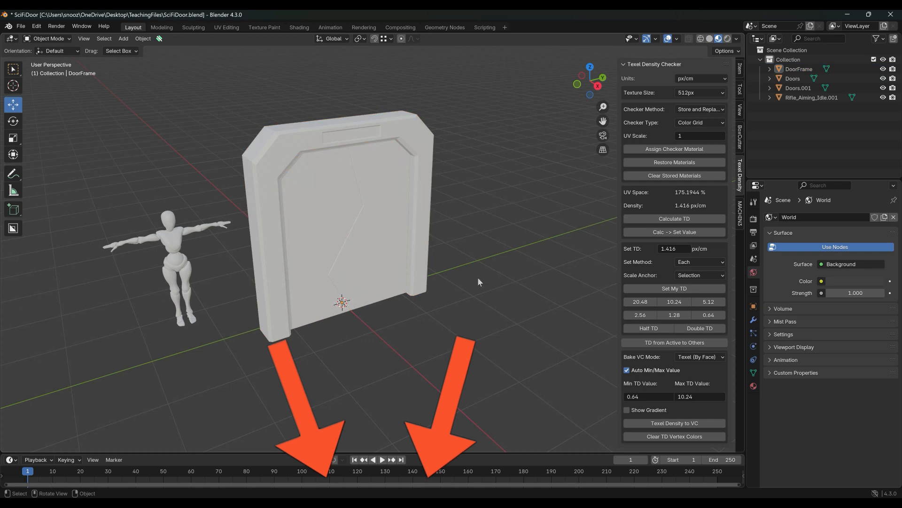
scroll(470, 284, "up", 2)
middle_click_drag(466, 286, 495, 311, "shift")
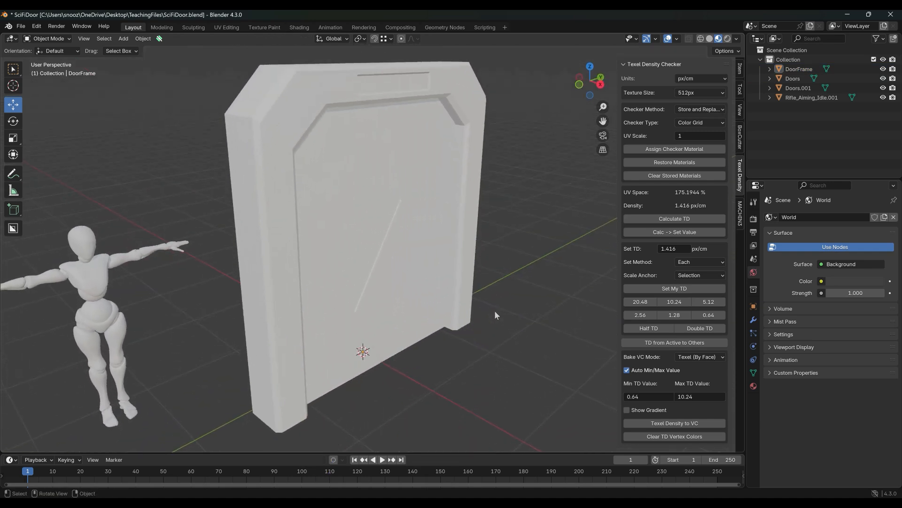
middle_click_drag(277, 218, 384, 281)
left_click(429, 245)
left_click(410, 211)
left_click(441, 188)
left_click(394, 141)
left_click(335, 70)
Select both door halves and the door frame together and open all three meshes for face editing
left_click(357, 135)
left_click(458, 129, "shift")
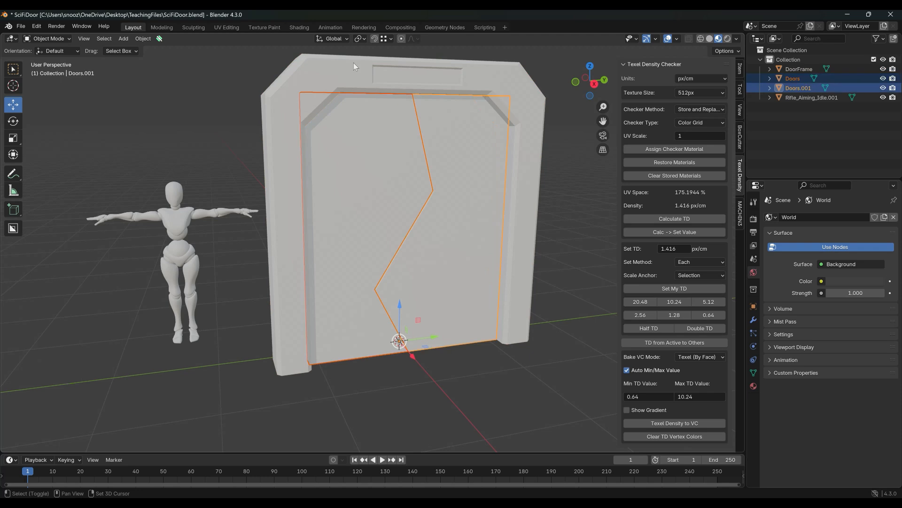
left_click(353, 63, "shift")
scroll(382, 126, "down", 3)
scroll(397, 150, "up", 3)
key("ctrl+Tab")
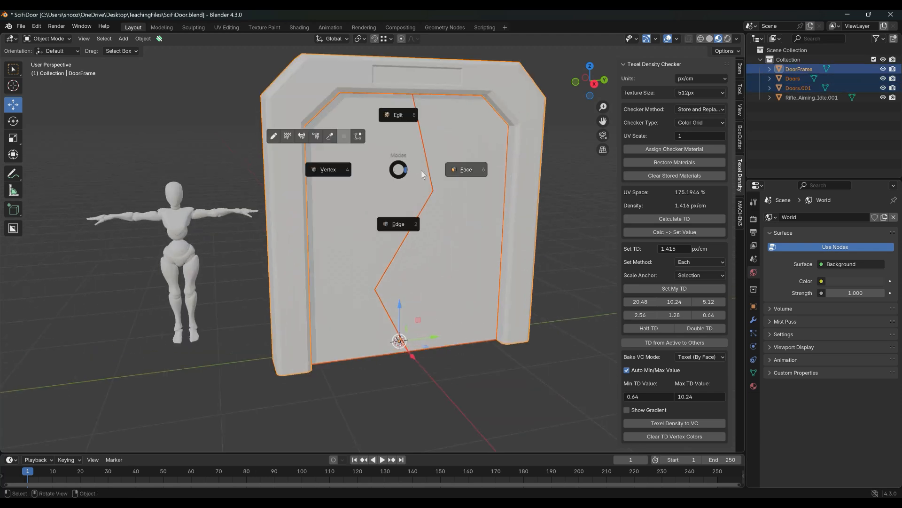
left_click(459, 167)
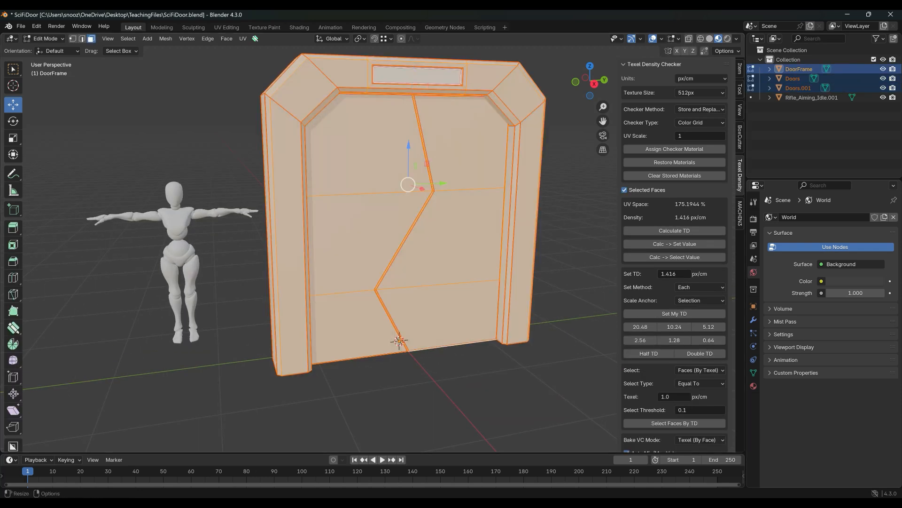
Repack the UV islands of the frame and both doors into a single tile with UVPackmaster3, and return to Object Mode
left_click_drag(0, 121, 591, 62)
scroll(443, 259, "up", 6)
scroll(444, 259, "up", 3)
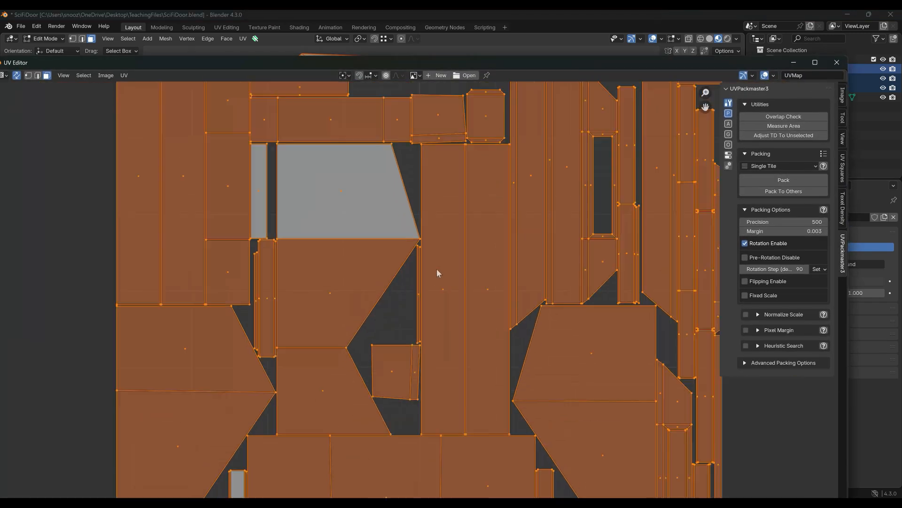
scroll(436, 269, "down", 4)
left_click_drag(461, 69, 518, 313)
left_click_drag(579, 313, 520, 109)
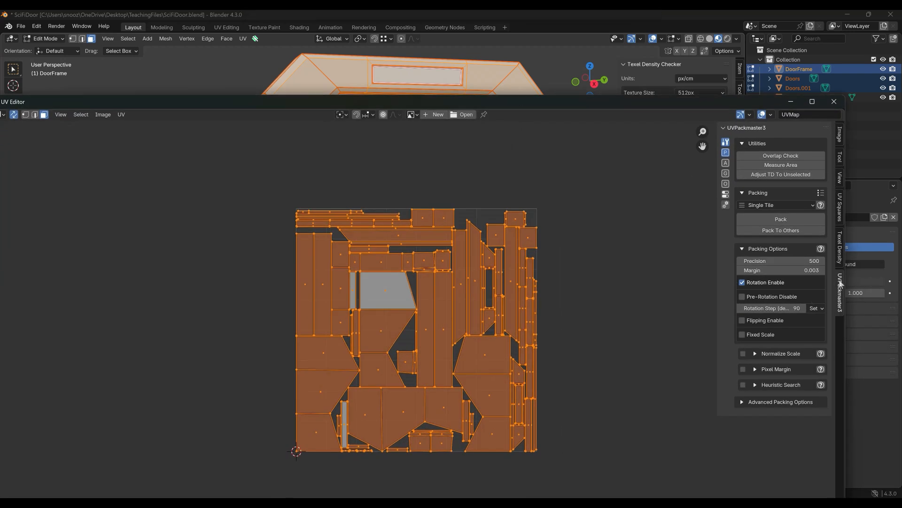
left_click(793, 223)
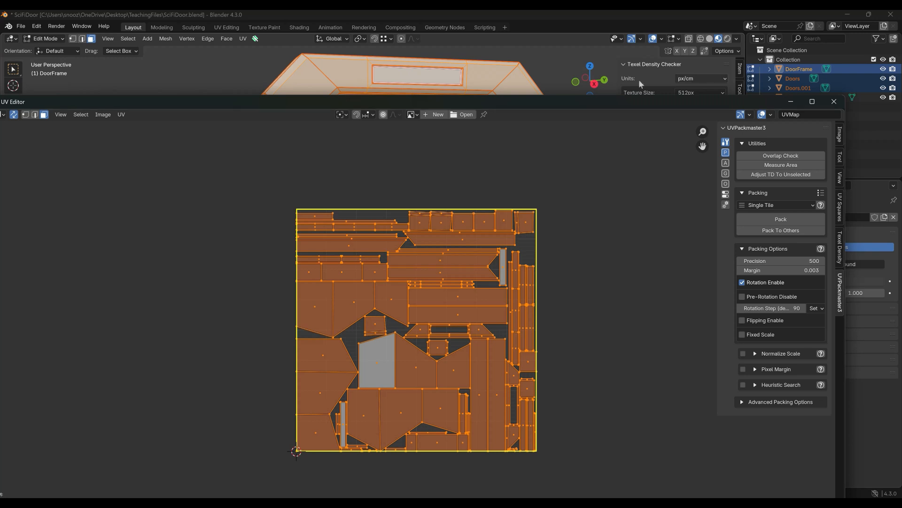
left_click(793, 101)
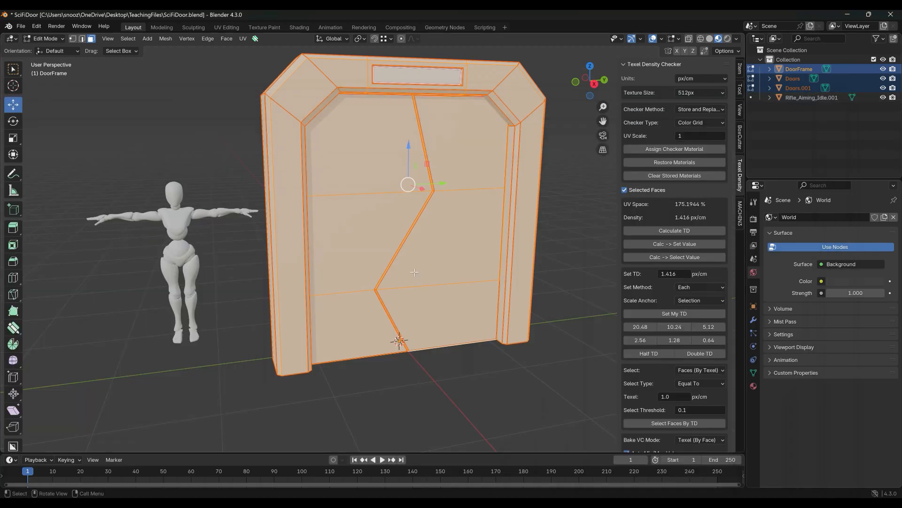
key("Tab")
Enable the Face Orientation overlay and check the normals of both door halves from several angles
left_click(385, 182)
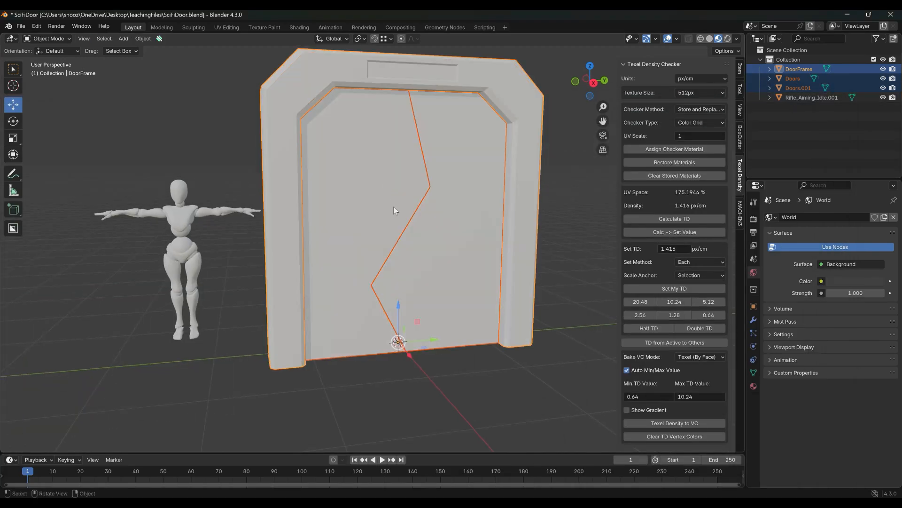
left_click(548, 213)
middle_click_drag(548, 213, 570, 213)
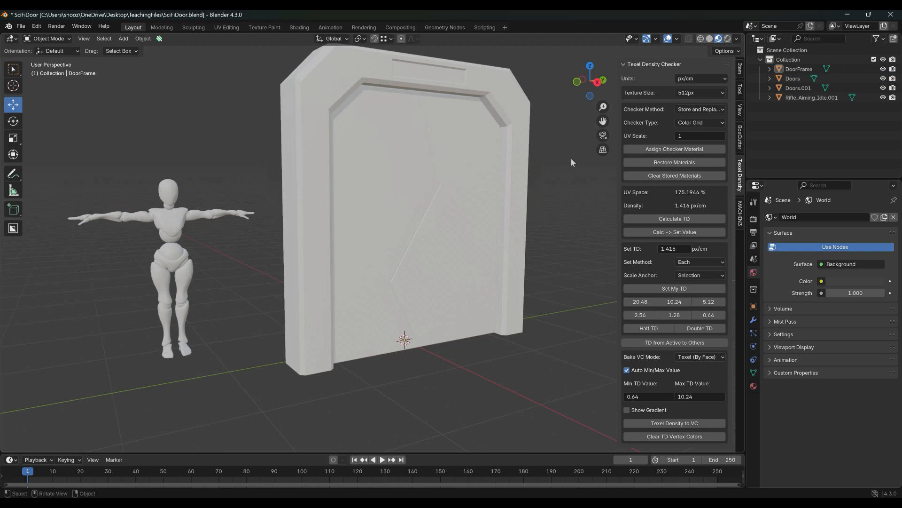
middle_click_drag(571, 158, 560, 157)
left_click(677, 39)
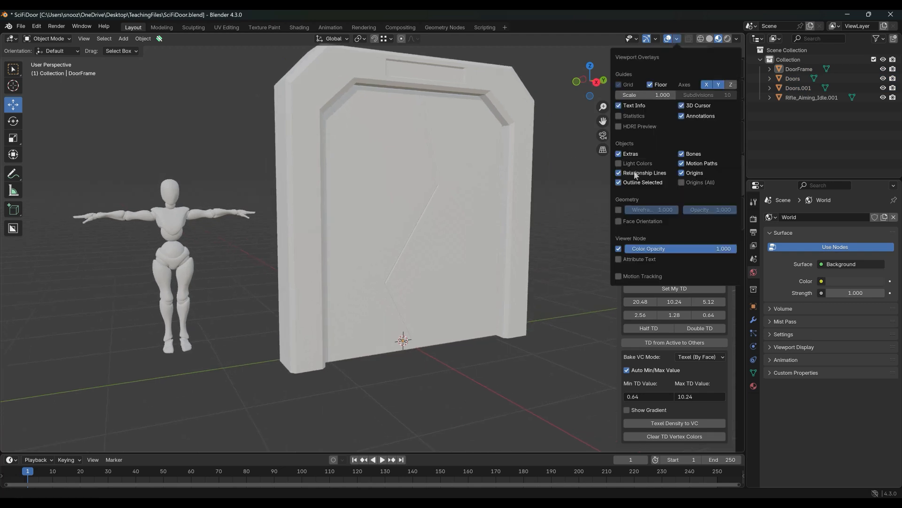
left_click(619, 221)
left_click(450, 242)
middle_click_drag(450, 243, 432, 216)
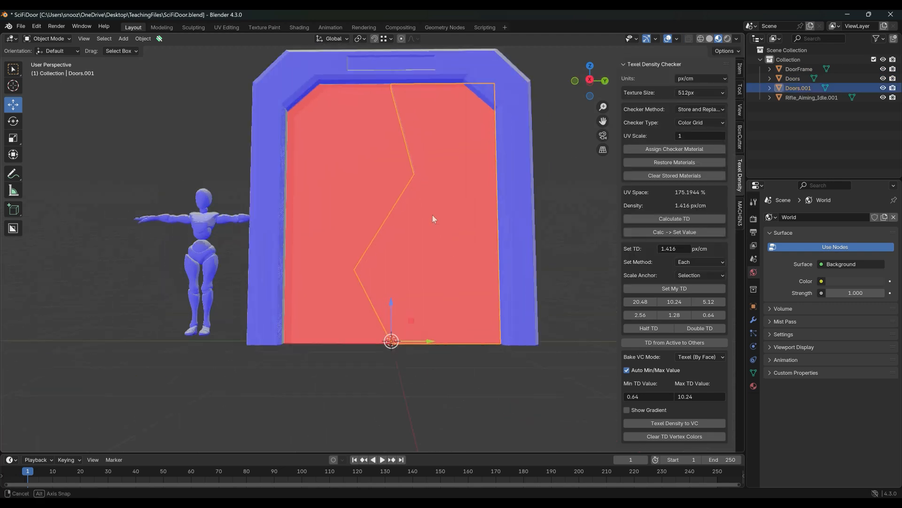
middle_click_drag(351, 236, 438, 234)
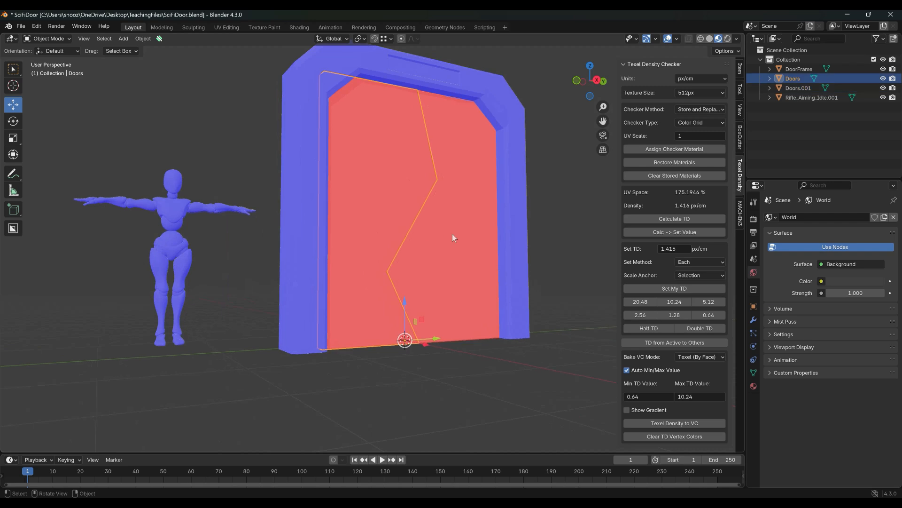
left_click(574, 216)
middle_click_drag(574, 215, 480, 260)
middle_click_drag(566, 248, 571, 226)
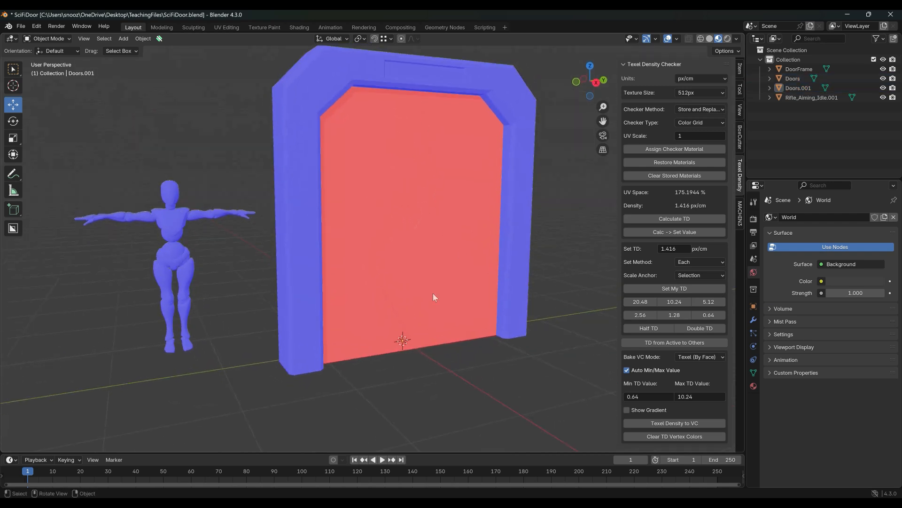
Switch to Unreal Engine and examine the imported SciFiDoor's panels and central seam up close
key("alt+Tab")
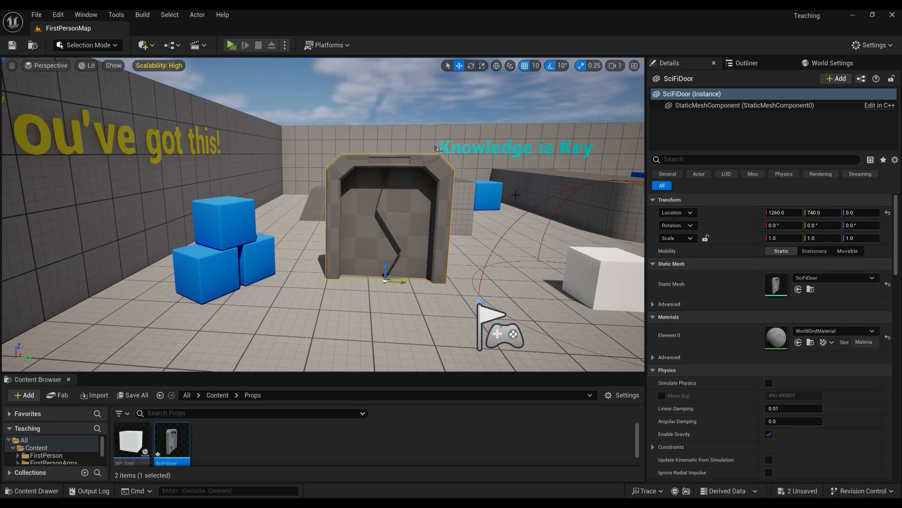
key("w")
right_click_drag(438, 149, 383, 157)
key("s")
key("d")
key("a")
right_click_drag(475, 209, 475, 209)
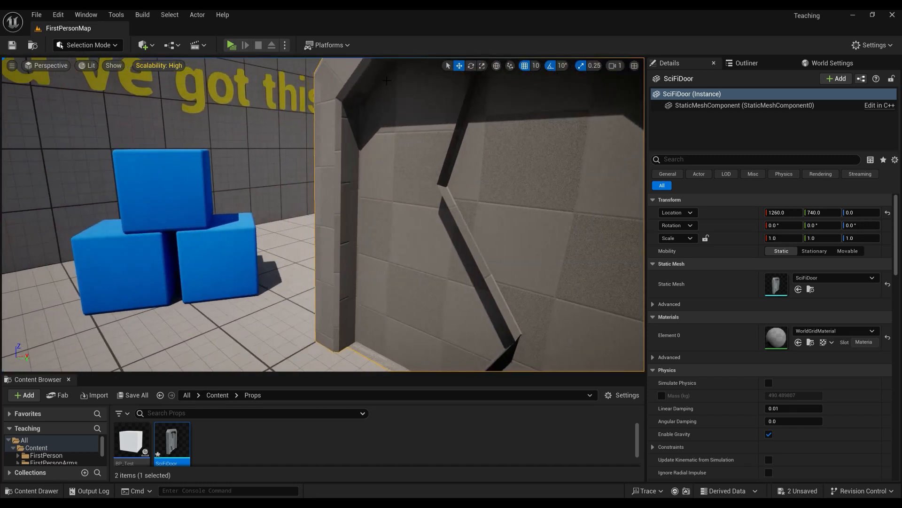
key("a")
right_click_drag(392, 297, 425, 292)
Return to Blender and recalculate the normals of all faces on the left door half to face outward
key("alt+Tab")
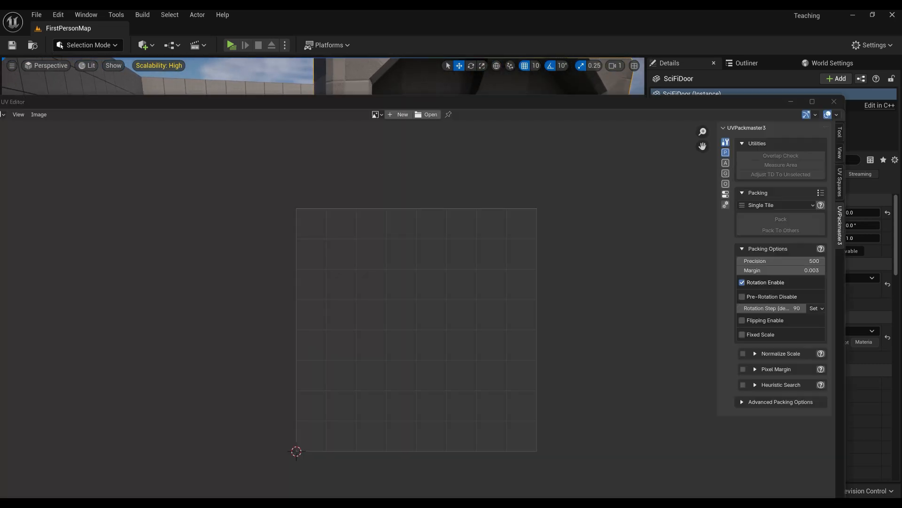
left_click(791, 102)
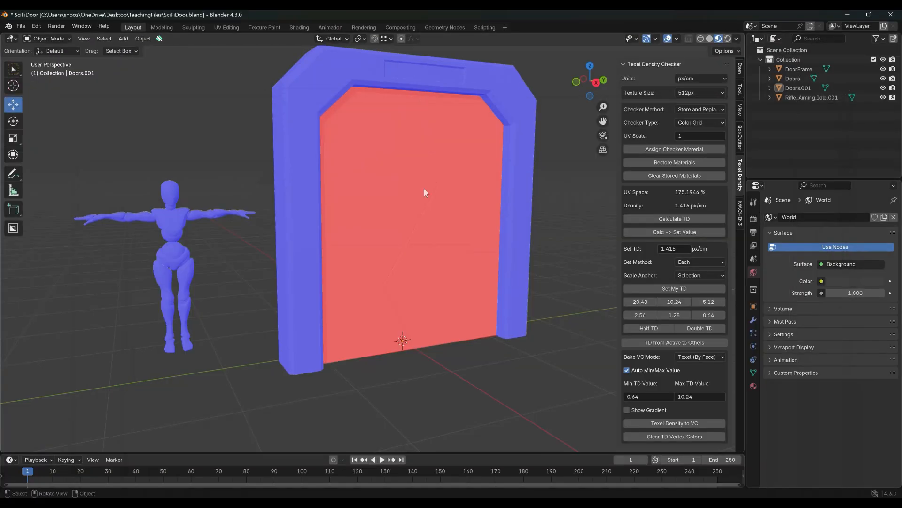
left_click(418, 273)
key("Tab")
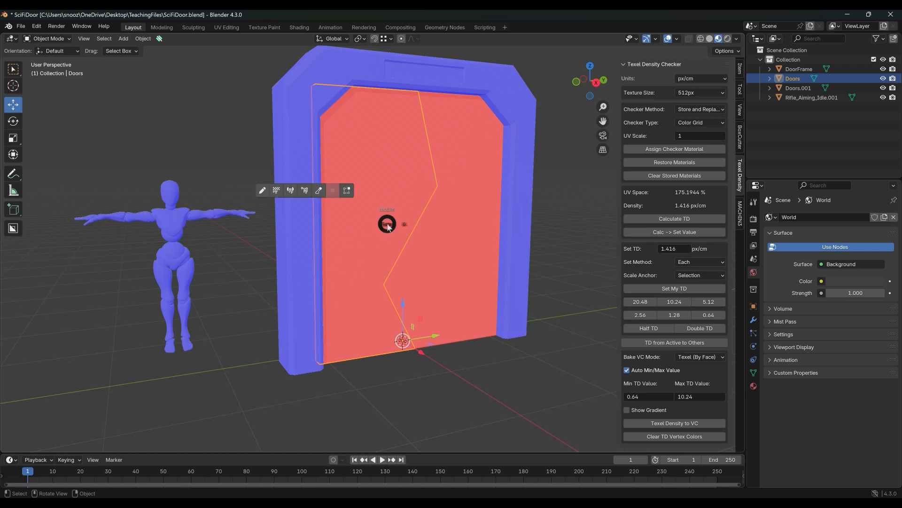
left_click(444, 224)
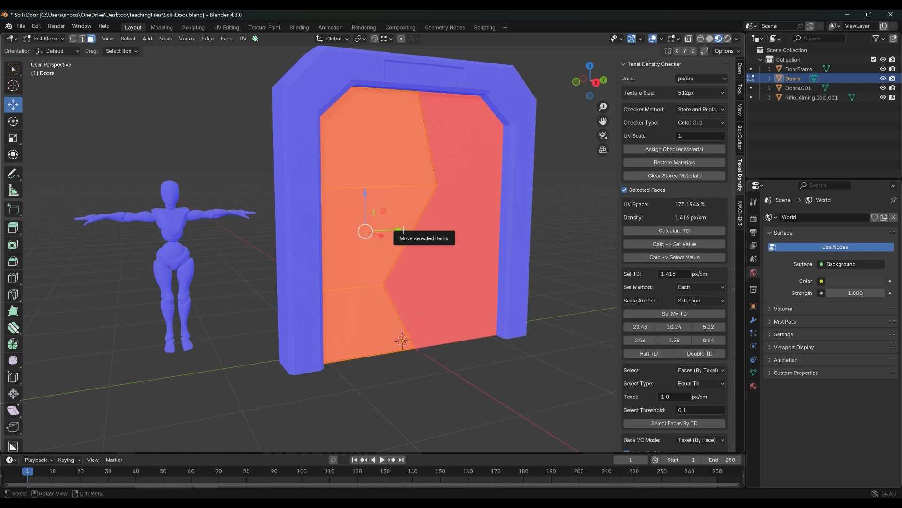
left_click(373, 171)
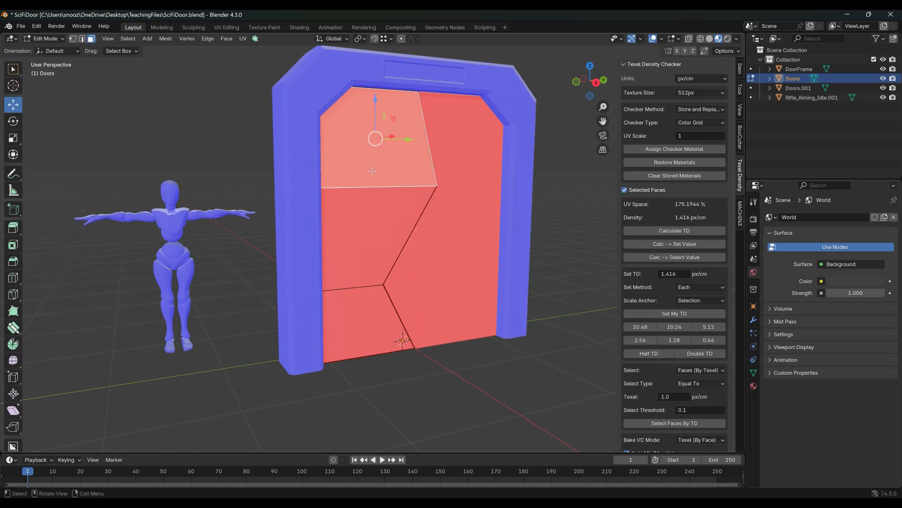
left_click(373, 201)
key("a")
mouse_move(386, 218)
middle_mouse_down()
mouse_move(371, 216)
mouse_move(383, 217)
middle_mouse_up()
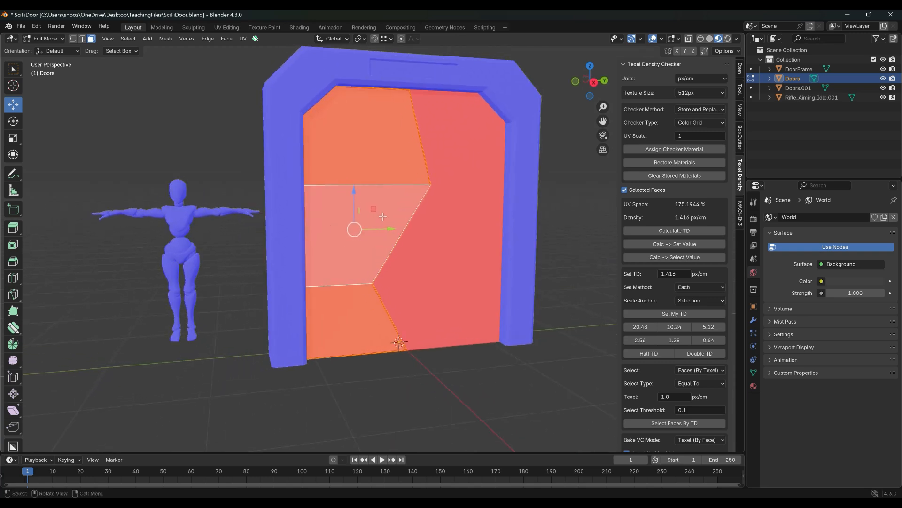
key("shift+n")
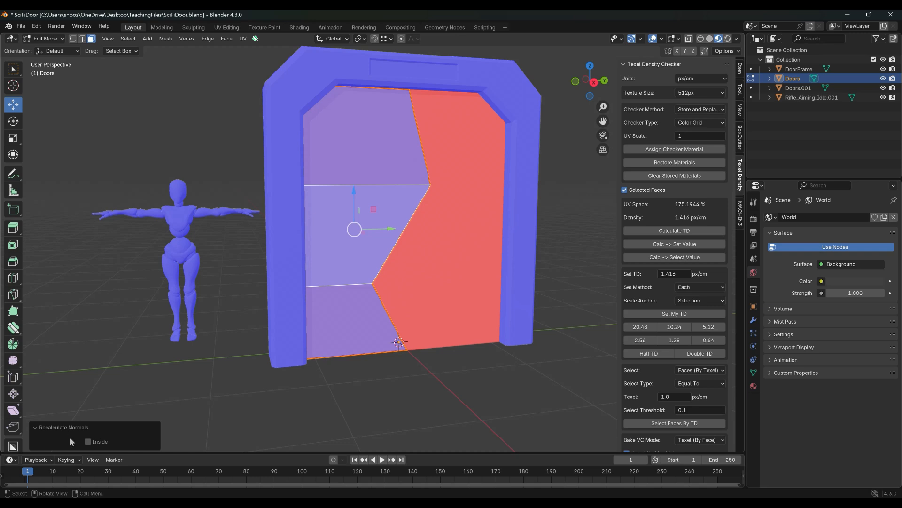
Inspect the left door half's face orientation from several angles, isolating it and restoring the full scene
left_click(361, 397)
middle_click_drag(361, 398, 366, 247)
scroll(312, 252, "up", 2)
scroll(316, 120, "down", 2)
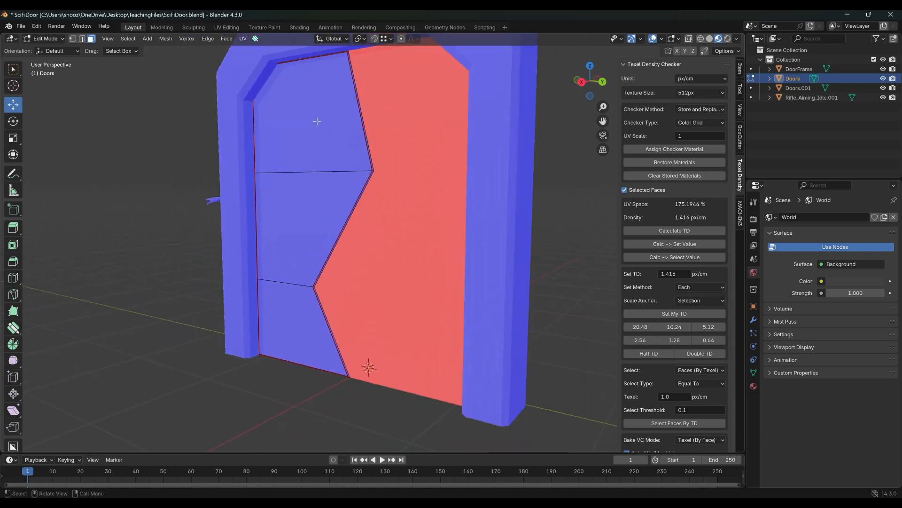
middle_click_drag(328, 170, 422, 292)
key("KP_Divide")
key("KP_Divide")
Recalculate the normals of all faces on the right door half to face outward
key("Tab")
left_click(424, 245)
left_click(425, 247)
key("Tab")
left_click(466, 243)
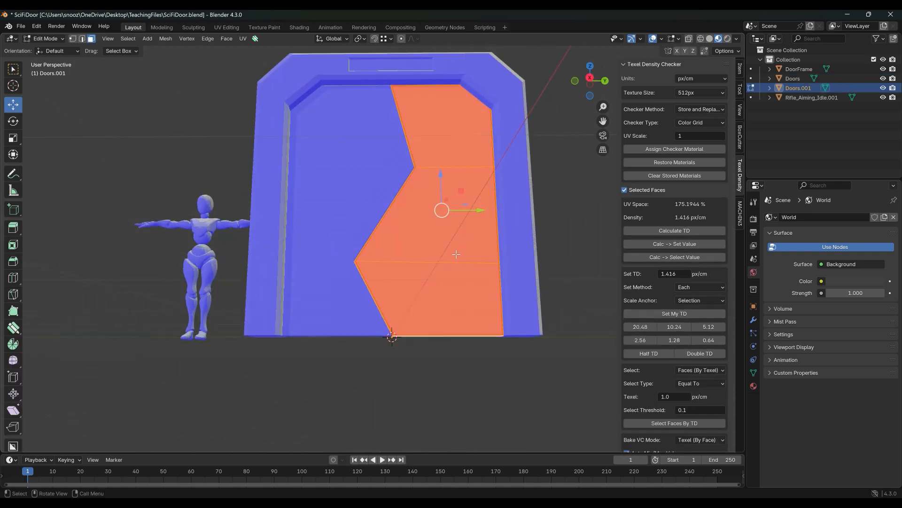
key("shift+n")
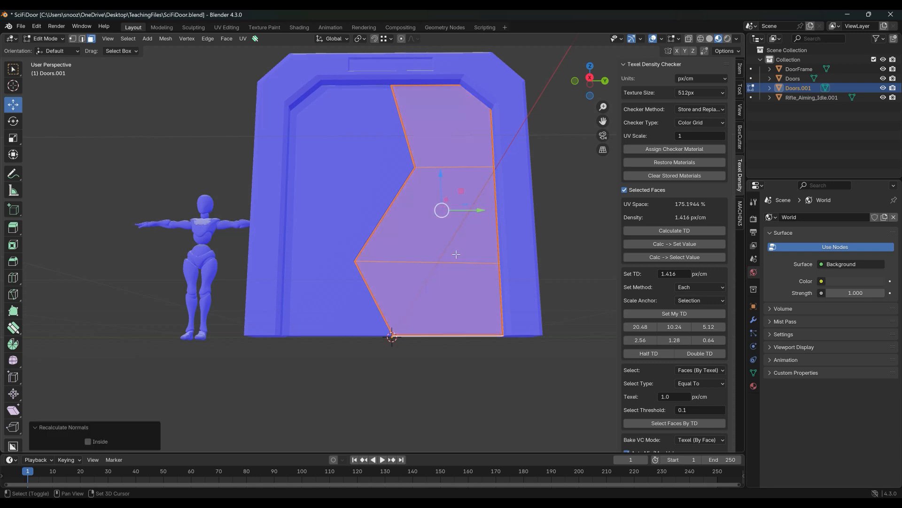
Inspect the right door half in Local View with Solid viewport shading, and restore the full scene in Object Mode
middle_click_drag(457, 253, 488, 311)
key("KP_Divide")
key("Tab")
left_click(392, 256)
left_click(487, 309)
mouse_move(431, 316)
middle_mouse_down()
mouse_move(471, 307)
mouse_move(444, 303)
middle_mouse_up()
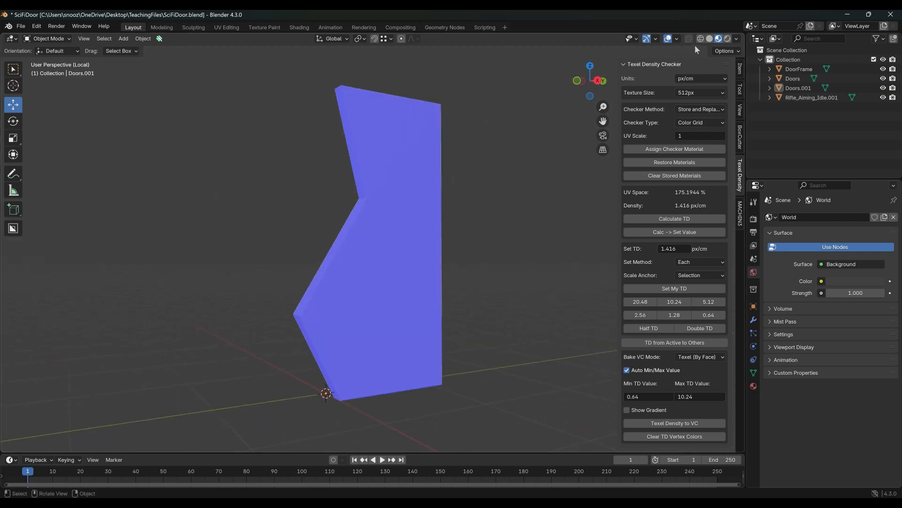
left_click(710, 39)
middle_click_drag(413, 270, 422, 264)
middle_click_drag(376, 326, 416, 277)
key("KP_Divide")
Select the right door half and frame, switch to Unreal Engine, reimport the SciFiDoor static mesh and check its panels in the level
left_click(427, 234)
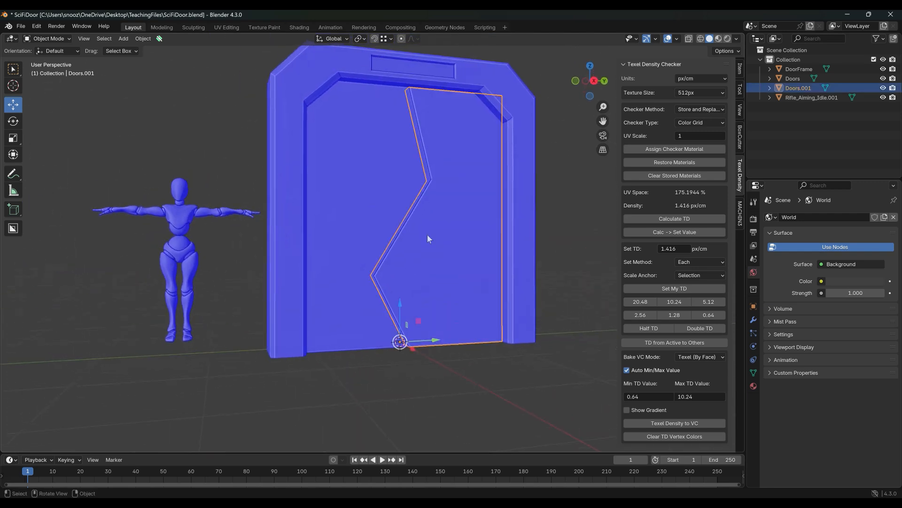
left_click(314, 69, "shift")
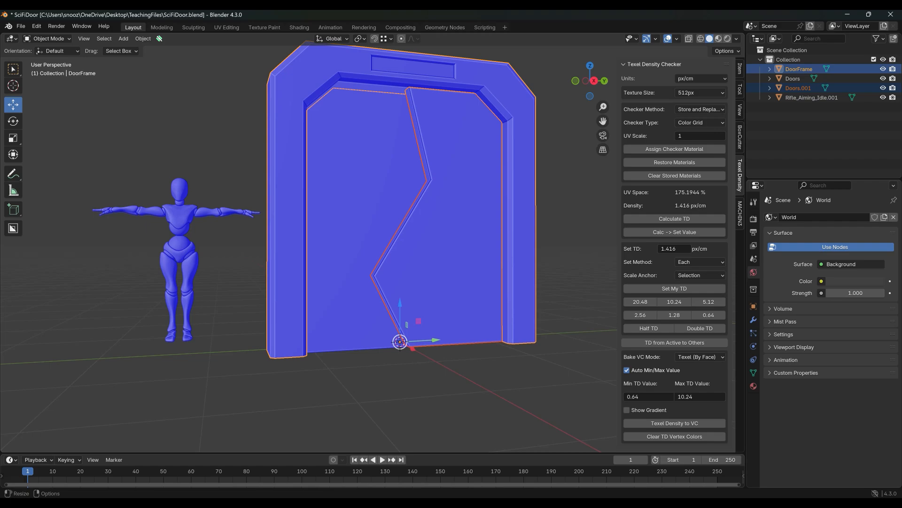
key("alt+Tab")
right_click(183, 435)
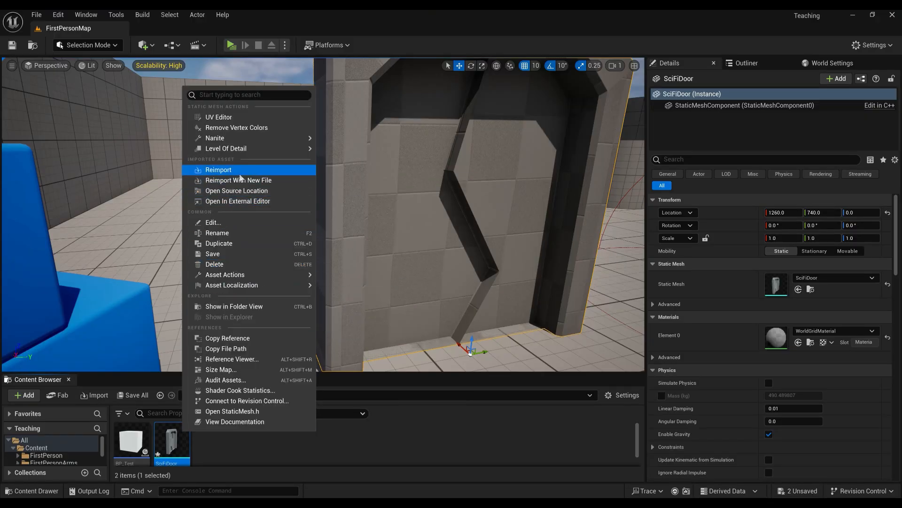
left_click(220, 169)
key("f")
right_click_drag(461, 225, 430, 226)
right_click_drag(490, 227, 564, 217)
right_click_drag(324, 216, 264, 221)
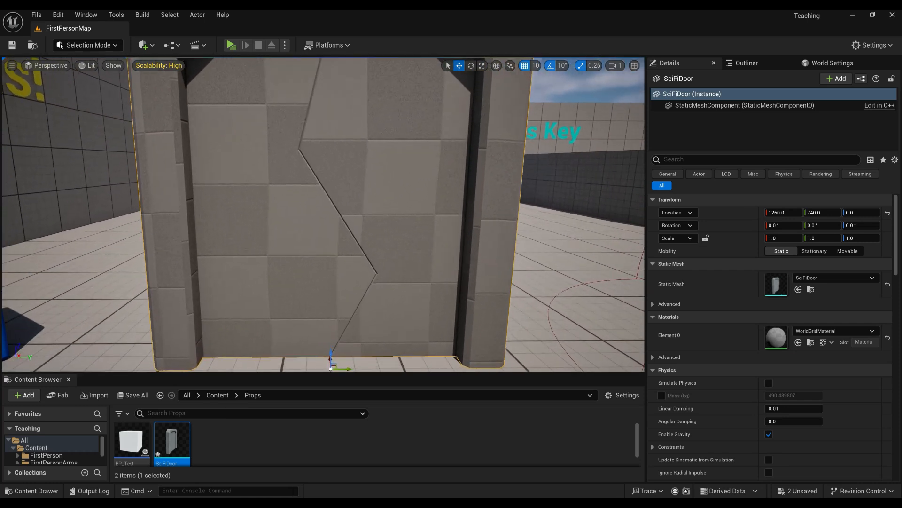
Switch to Blender, undo the joining of the two door halves with the frame, and leave everything deselected
mouse_move(535, 502)
left_click(513, 467)
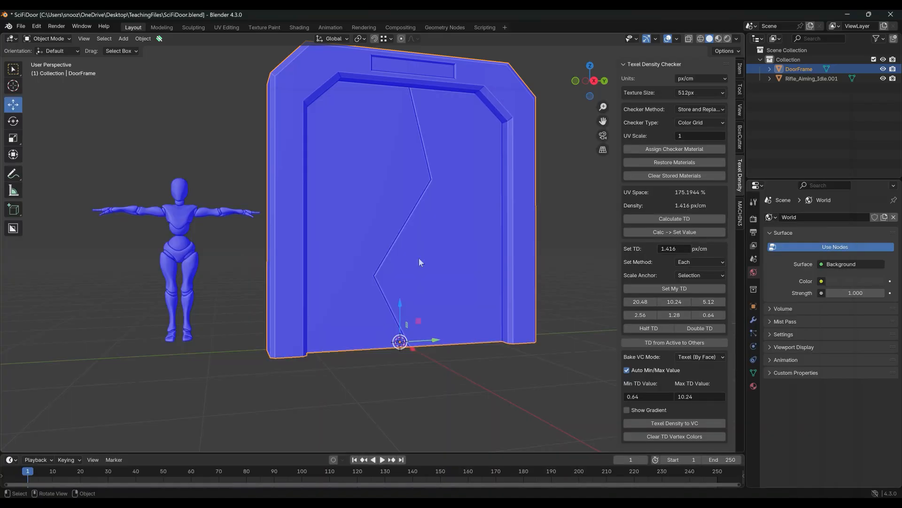
key("ctrl+v")
left_click(478, 301)
middle_click_drag(490, 394, 452, 271)
middle_click_drag(534, 294, 535, 275)
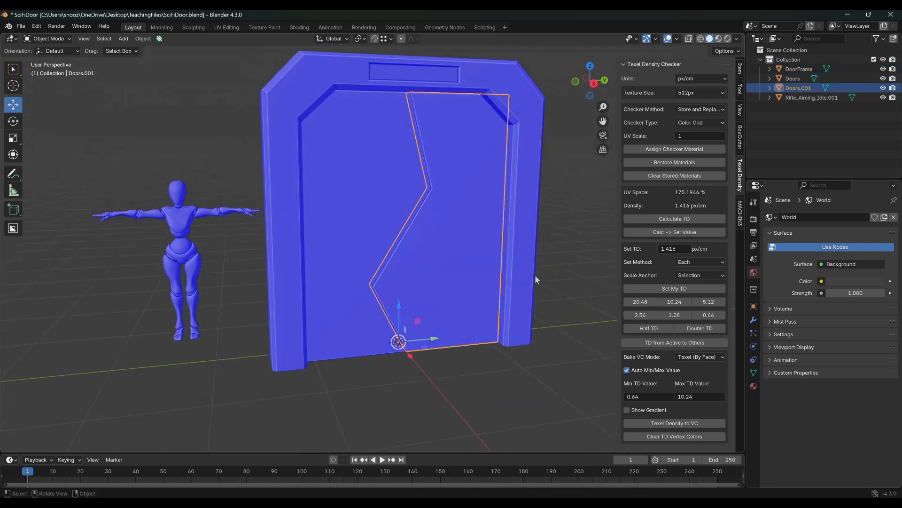
scroll(522, 314, "up", 3)
scroll(480, 357, "up", 2)
scroll(452, 362, "down", 2)
left_click(435, 386)
middle_click_drag(421, 340, 438, 381, "shift")
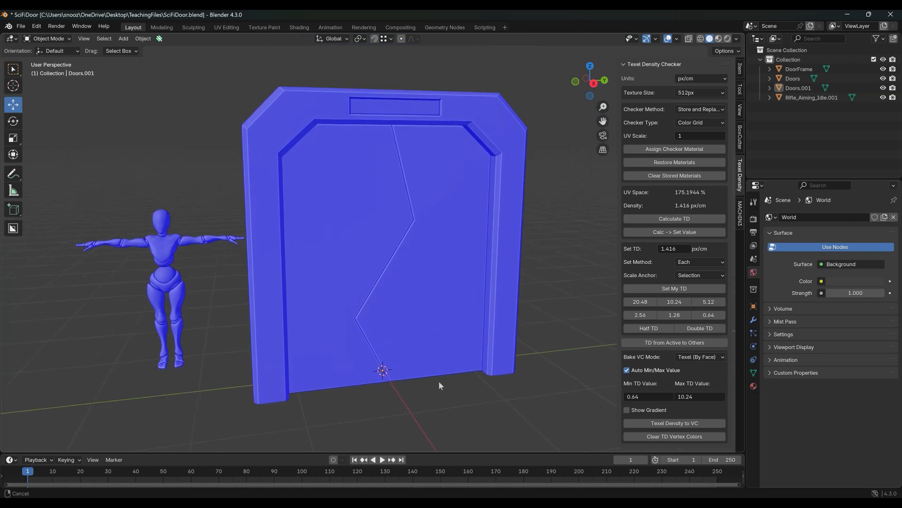
Turn off the Face Orientation overlay for the viewport
left_click(677, 39)
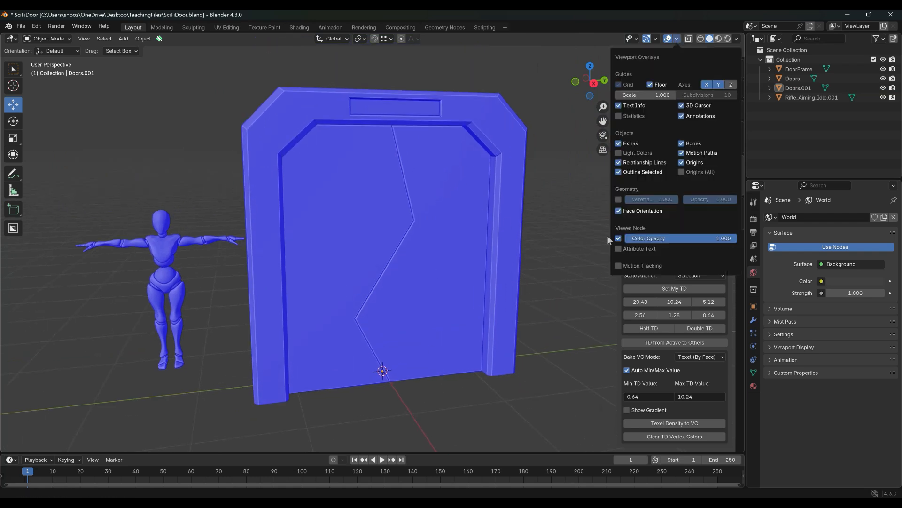
left_click(618, 211)
middle_click_drag(505, 298, 483, 291)
Try sliding the two door halves apart along Y, and undo the moves
left_click(426, 265)
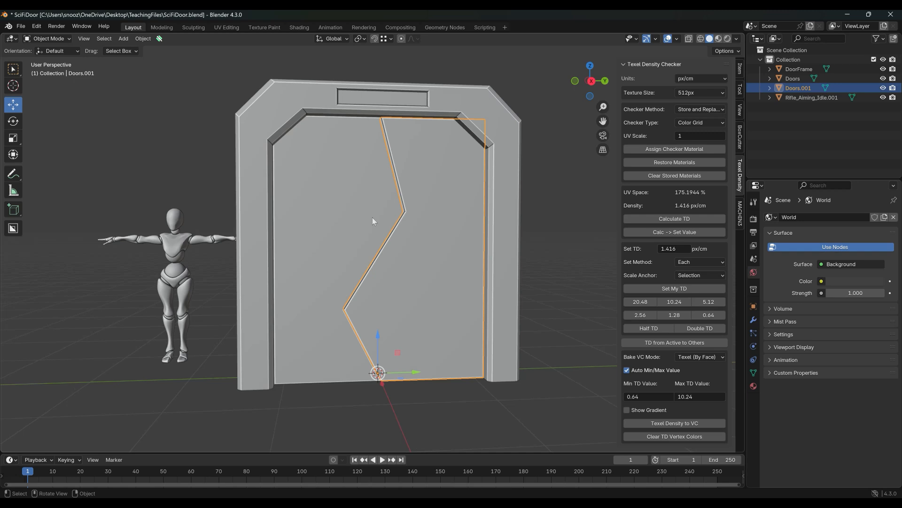
left_click_drag(411, 376, 494, 374)
left_click(317, 322)
left_click_drag(419, 374, 353, 376)
key("ctrl+z")
key("ctrl+z")
key("ctrl+z")
Join both door halves and the door frame into one object, with the frame as the active object
middle_click_drag(358, 281, 381, 284)
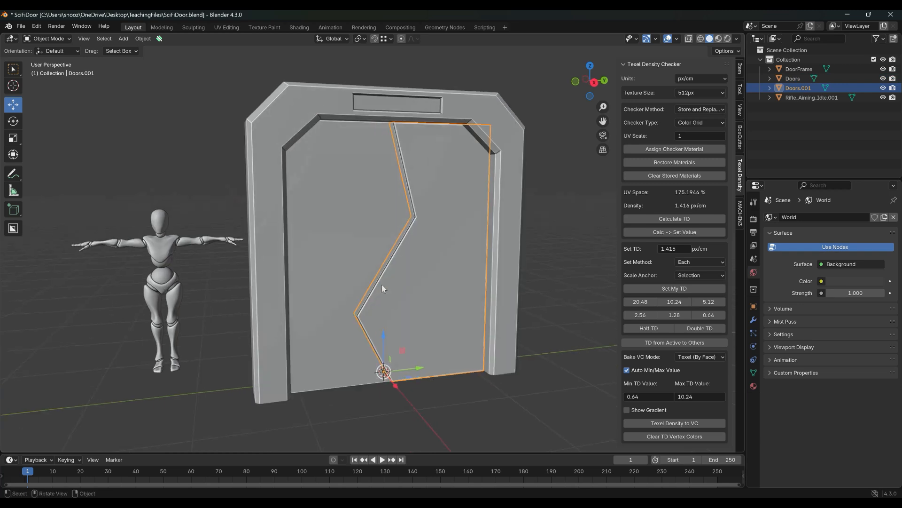
left_click(283, 145, "shift")
left_click(284, 145, "shift")
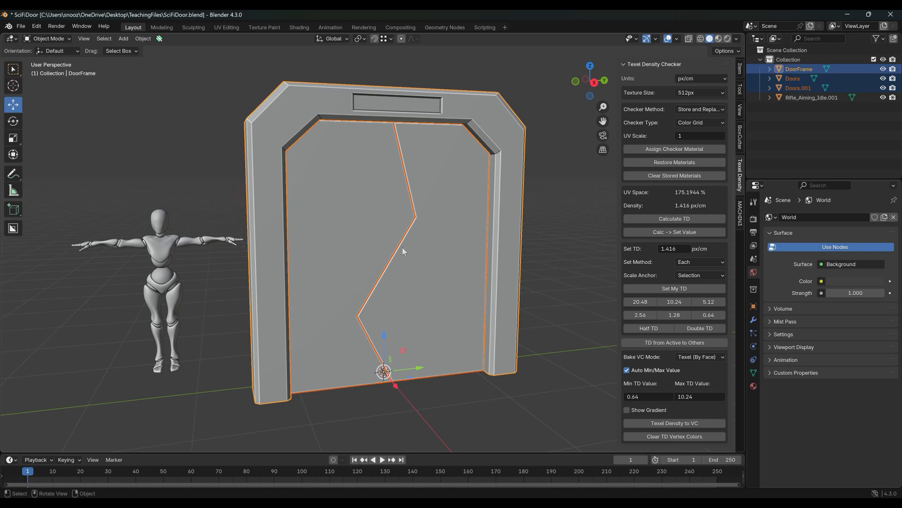
key("ctrl+j")
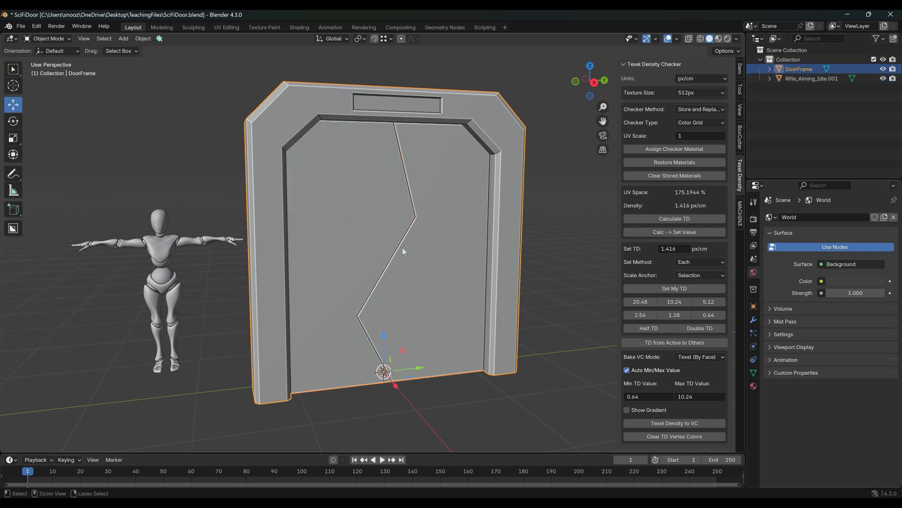
Rename the joined door object as SciFiDoor
double_click(799, 69)
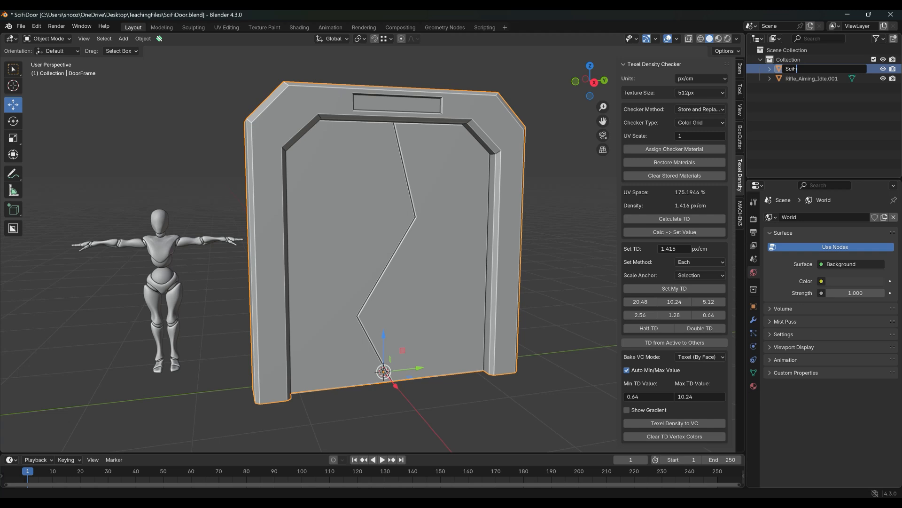
type("SciFiDoor")
key("Return")
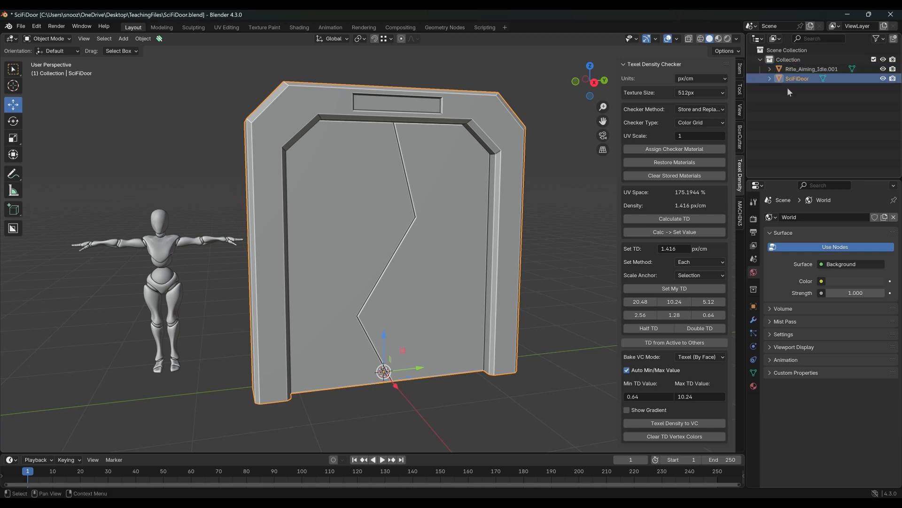
Rename the door's material as M_SciFiDoor and deselect the door
left_click(753, 386)
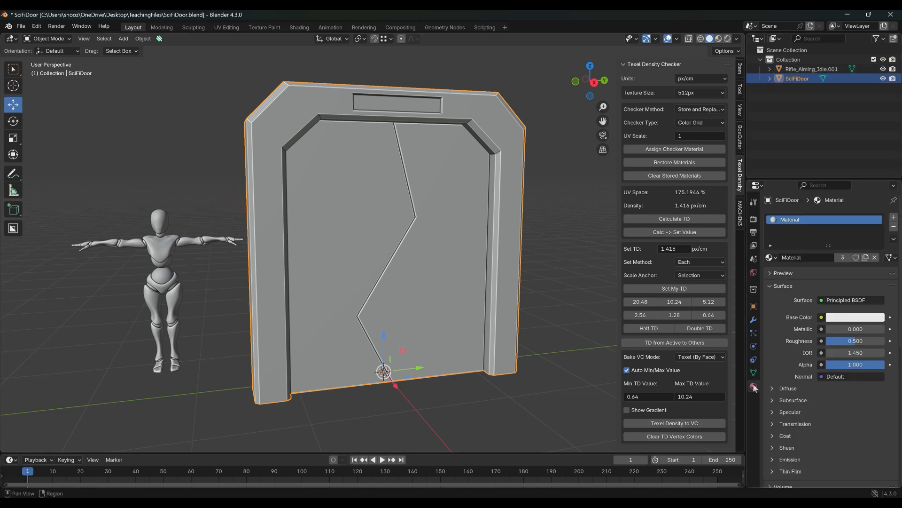
double_click(796, 223)
type("M_SciFiDoor")
key("Return")
left_click(546, 281)
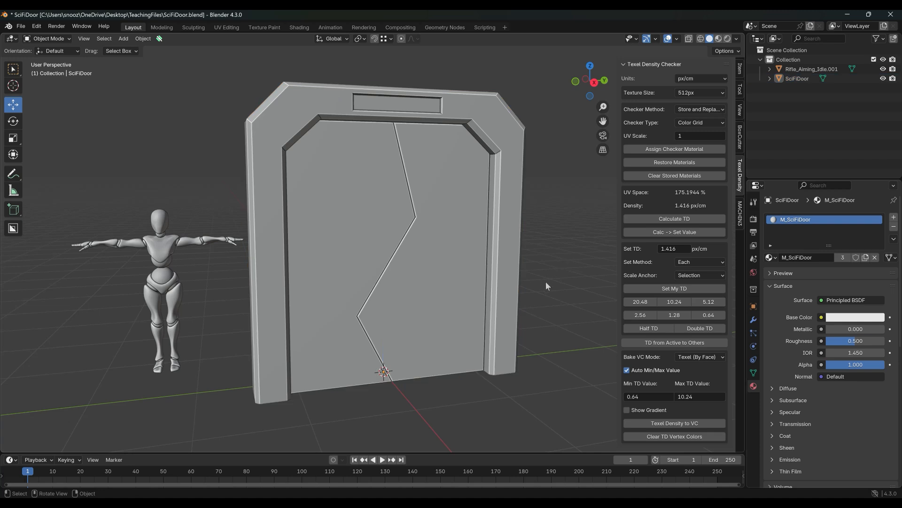
Add an armature with a single bone at the base of the door, at the world origin
middle_click_drag(438, 279, 475, 407)
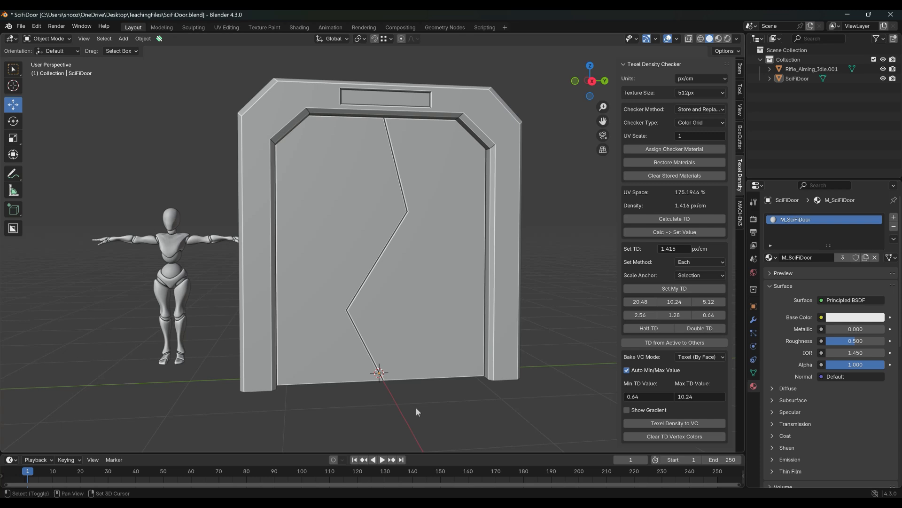
key("shift+a")
mouse_move(416, 407)
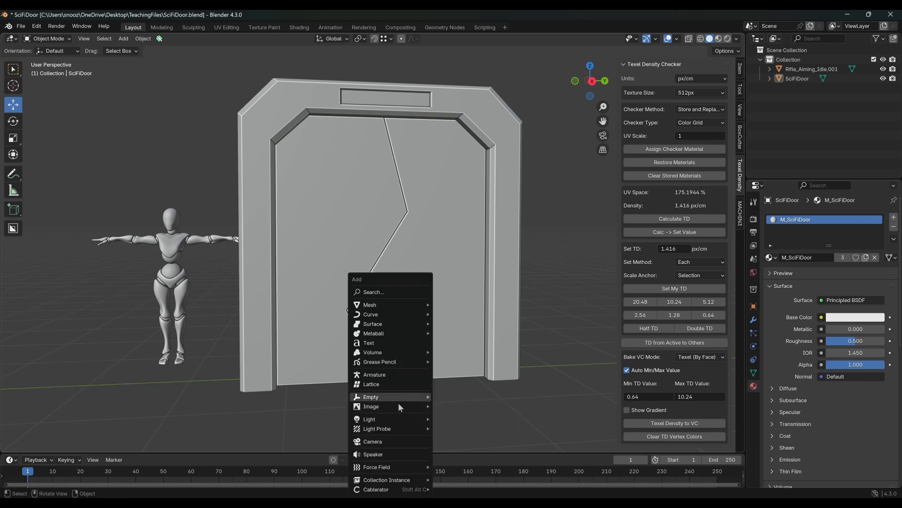
left_click(384, 379)
mouse_move(461, 398)
middle_mouse_down()
mouse_move(633, 407)
mouse_move(498, 391)
mouse_move(466, 402)
middle_mouse_up()
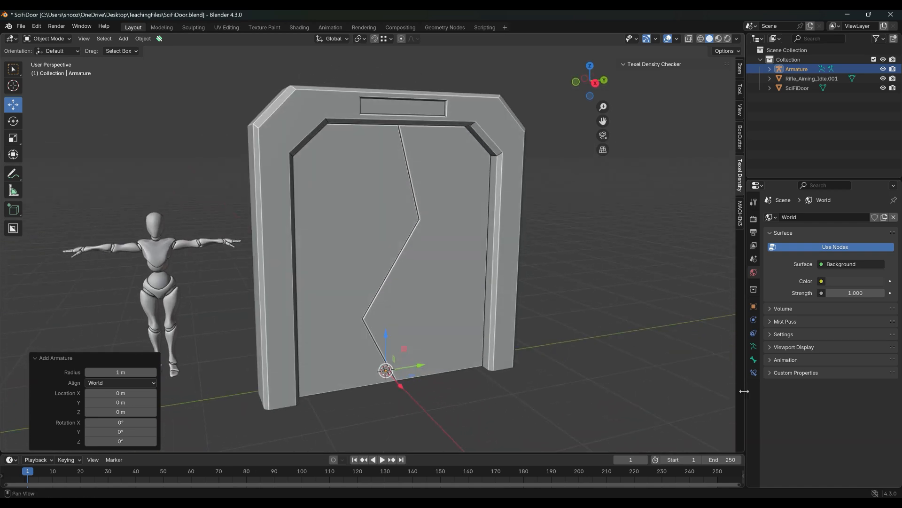
Set the armature's viewport display to In Front so its bone shows through the door
left_click(754, 360)
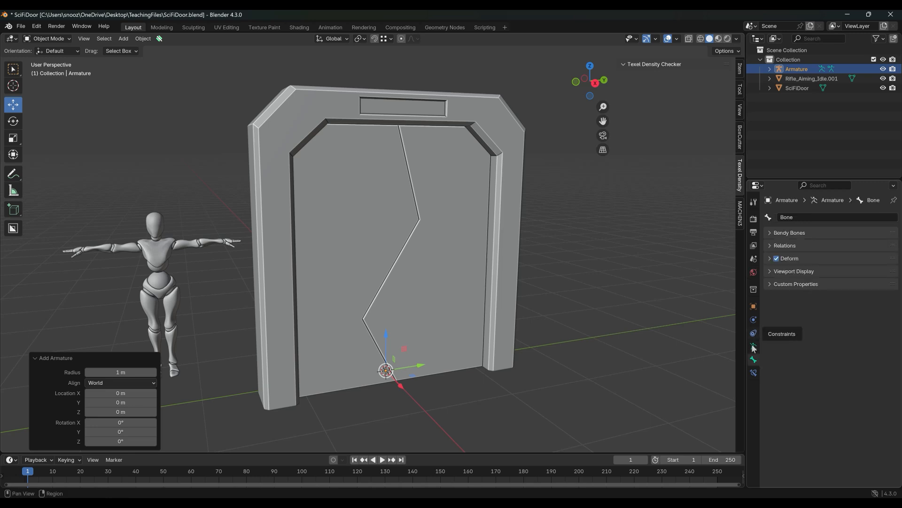
left_click(769, 272)
left_click(769, 271)
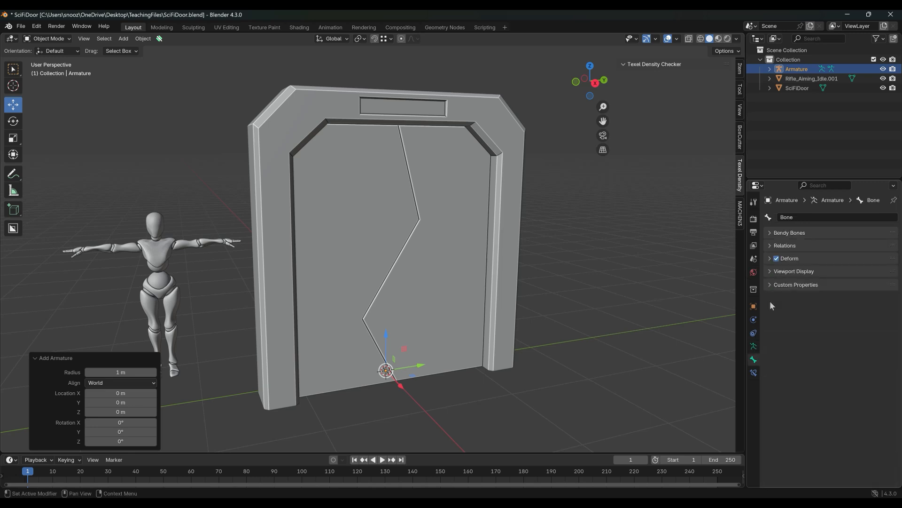
left_click(753, 345)
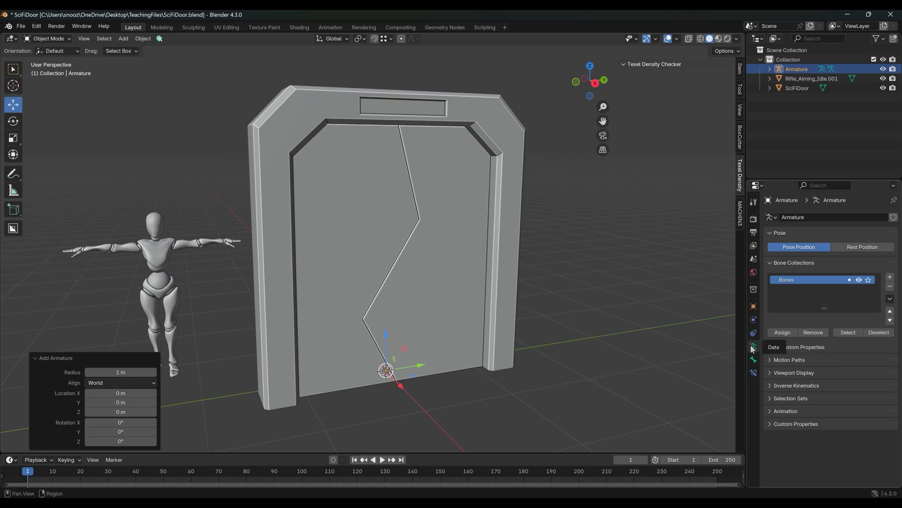
left_click(774, 375)
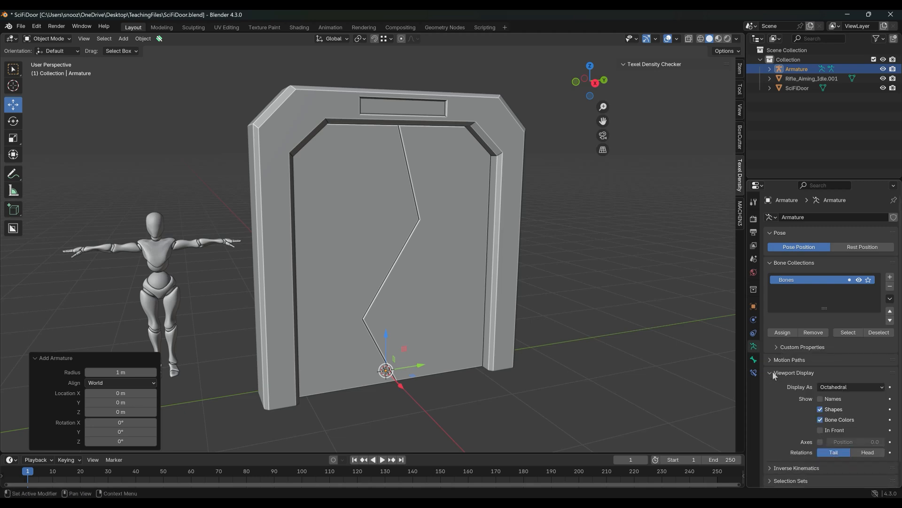
left_click(820, 430)
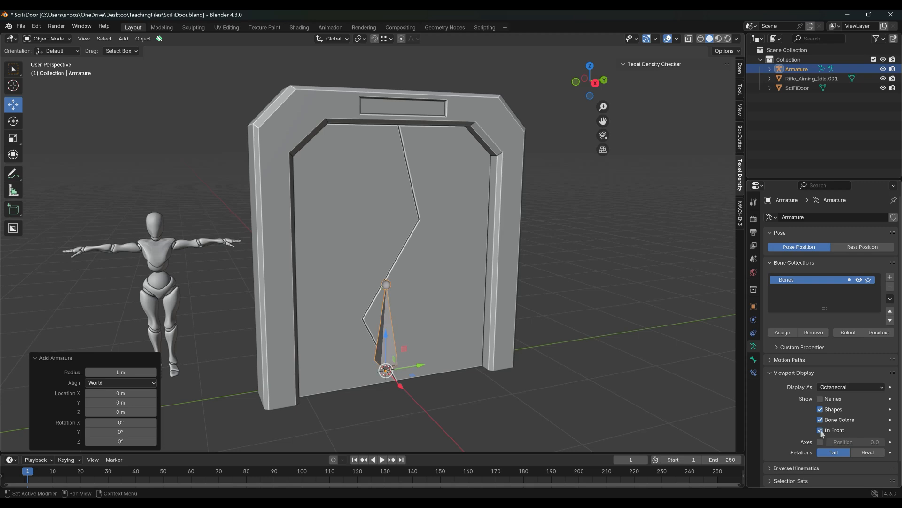
Rotate the armature 90° about the global Y axis so the bone lies flat
middle_click_drag(579, 386, 404, 350)
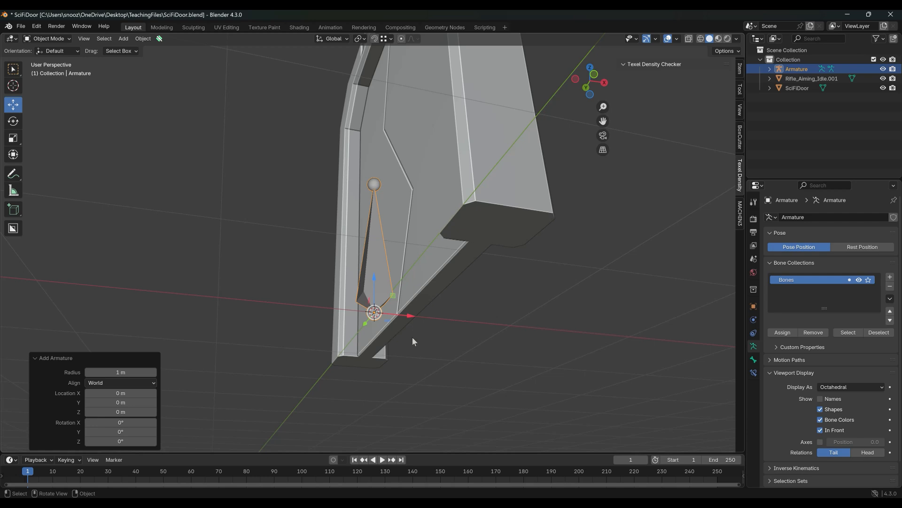
key("r")
key("x")
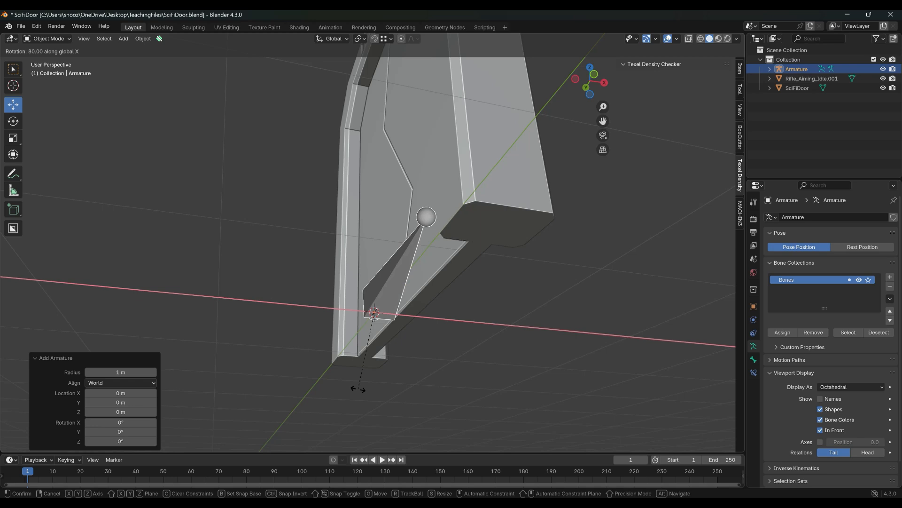
key("y")
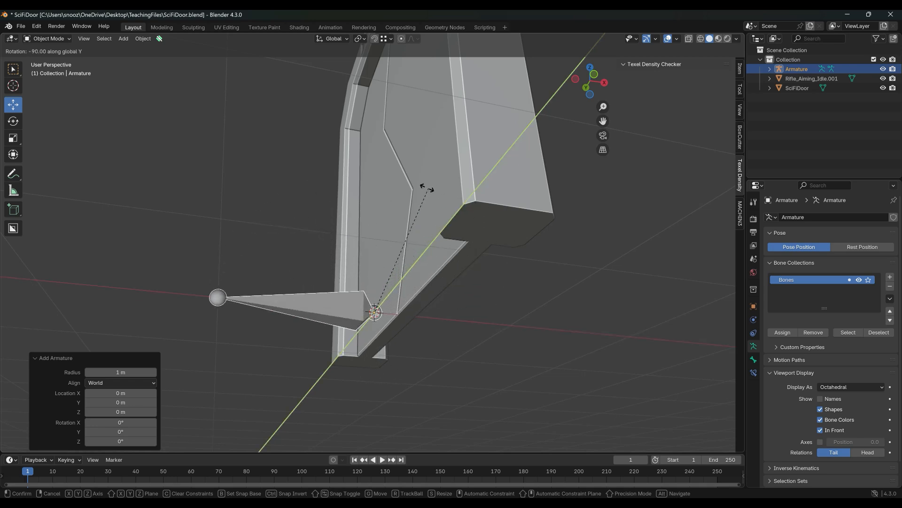
left_click(341, 389)
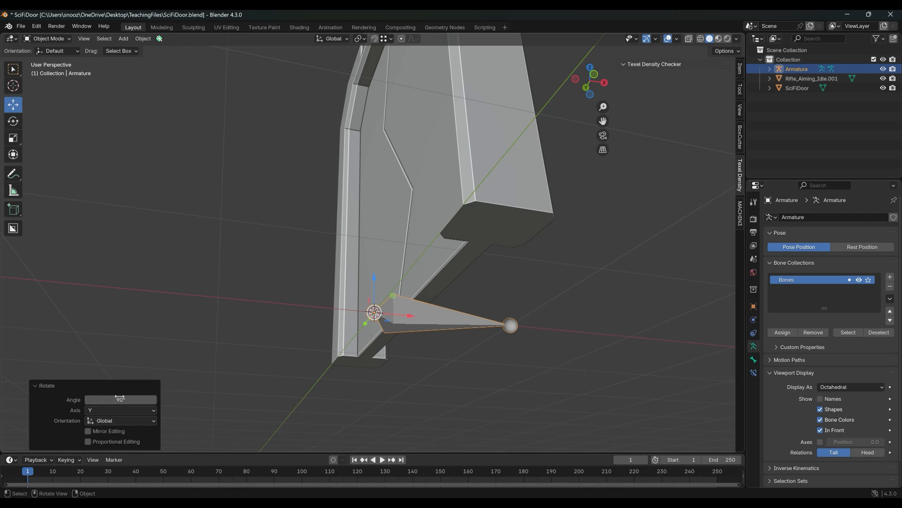
Move the armature along X until the bone's tip sits within the door's thickness and its root lies outside the door
scroll(438, 305, "down", 3)
middle_click_drag(438, 300, 377, 377)
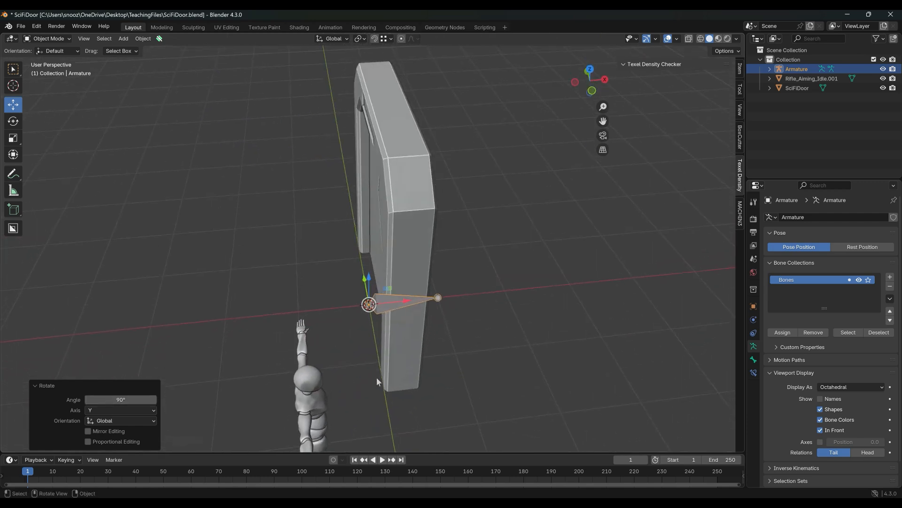
left_click_drag(408, 306, 332, 310)
scroll(363, 333, "up", 2)
middle_click_drag(364, 332, 387, 336)
scroll(387, 338, "up", 2)
left_click_drag(306, 381, 336, 379)
middle_click_drag(447, 374, 384, 265)
left_click_drag(274, 249, 279, 249)
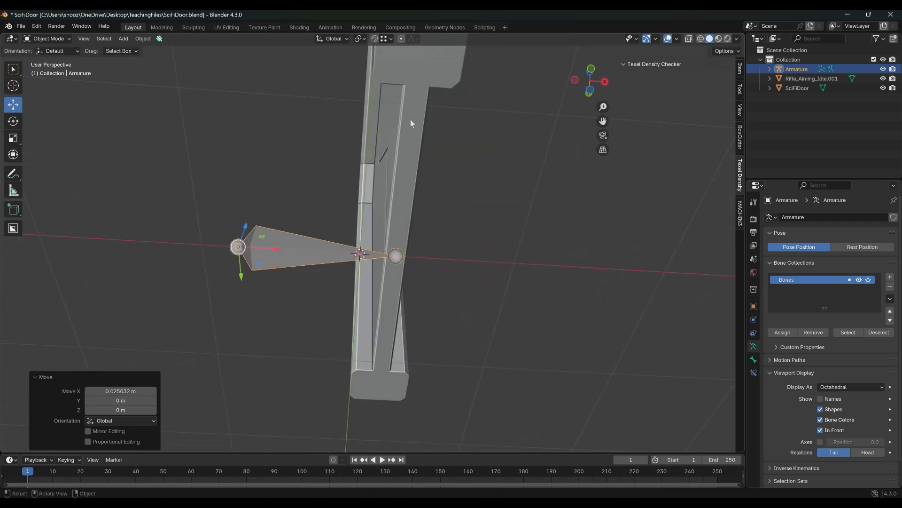
Put the armature in Edit Mode and extrude a second bone from the tip about 1.82 m up along Z
middle_click_drag(439, 244, 406, 345)
key("ctrl+Tab")
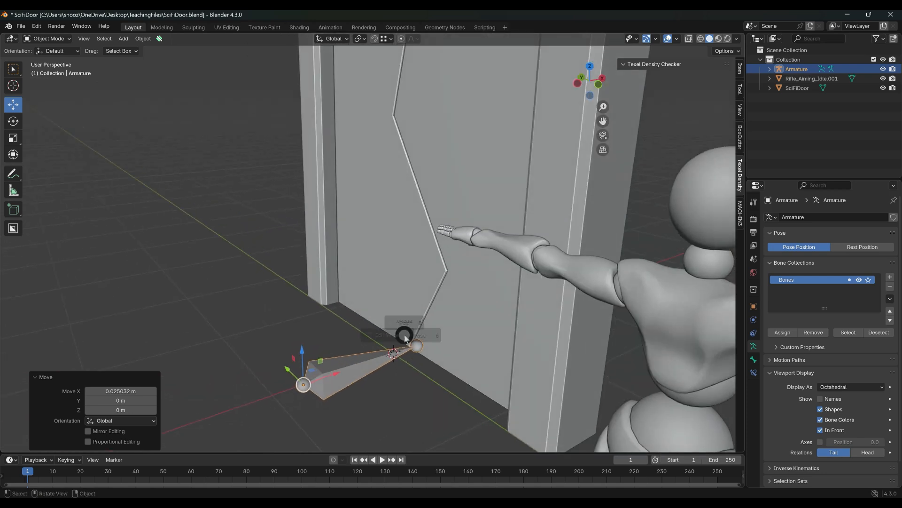
left_click(331, 335)
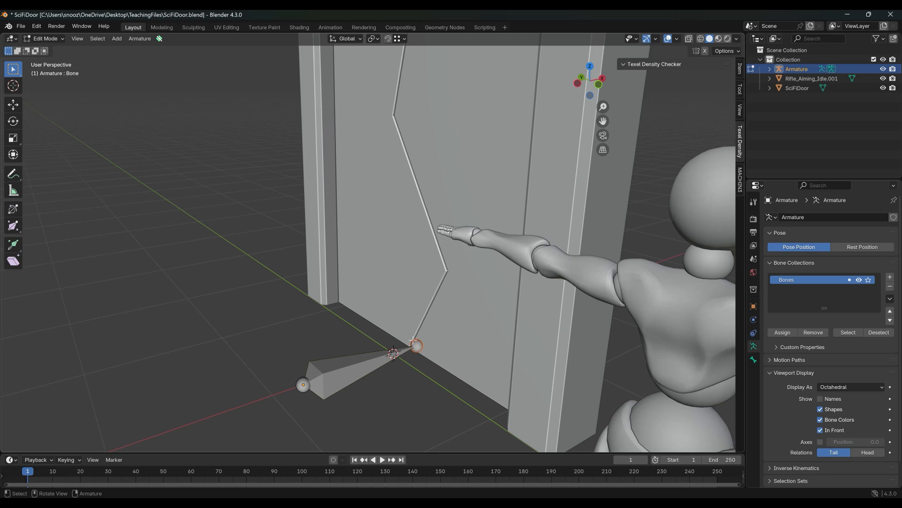
middle_click_drag(413, 346, 432, 385)
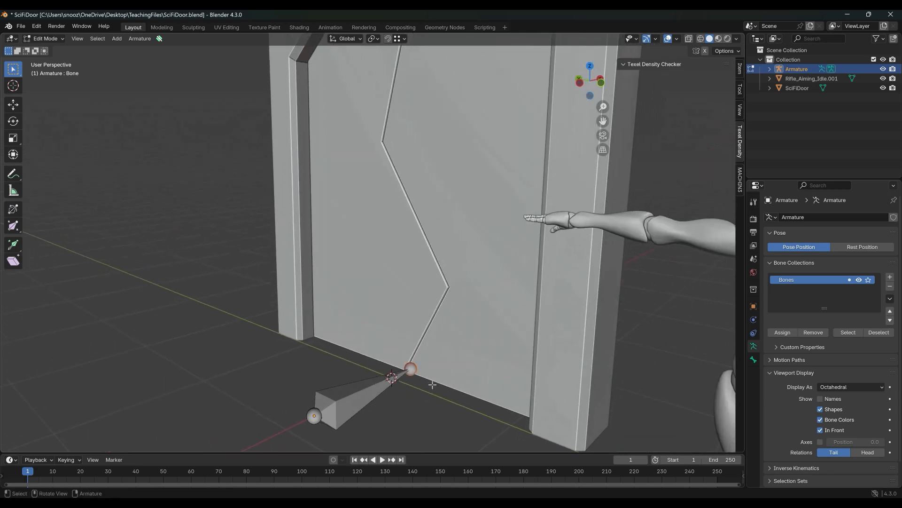
key("e")
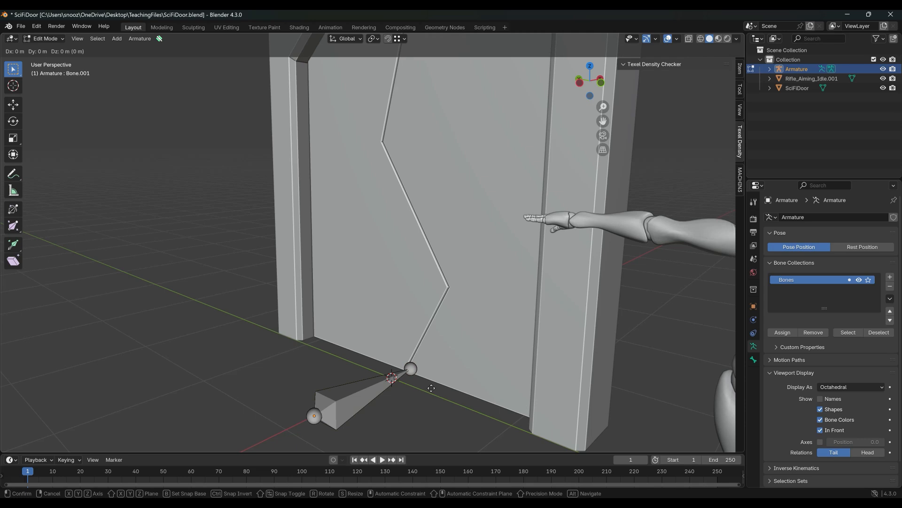
key("z")
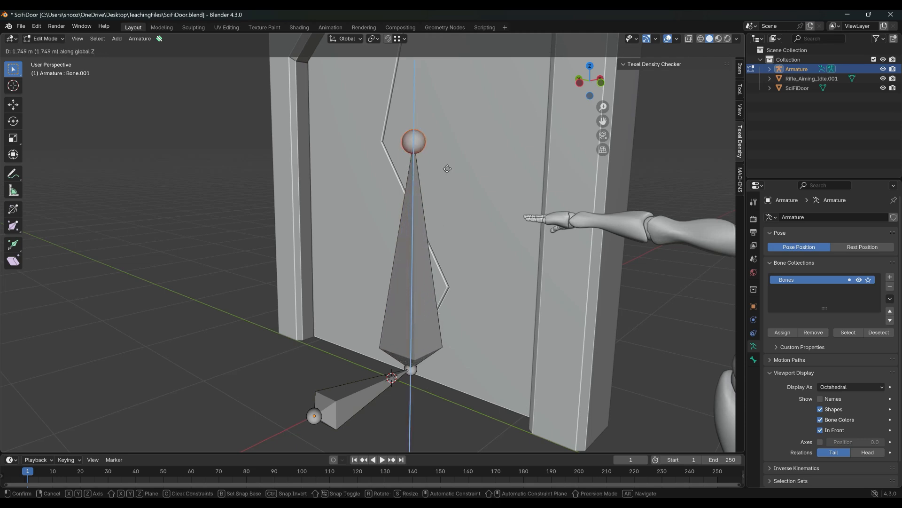
left_click(447, 150)
Lower the upright bone's tip about 0.3 m along Z with the Move tool
scroll(410, 242, "down", 3)
middle_click_drag(411, 241, 451, 242)
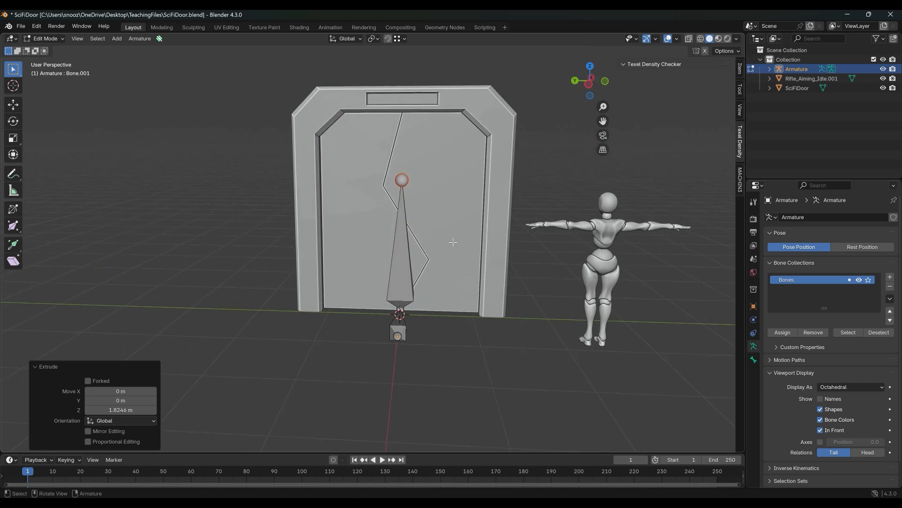
scroll(419, 208, "up", 2)
left_click(14, 111)
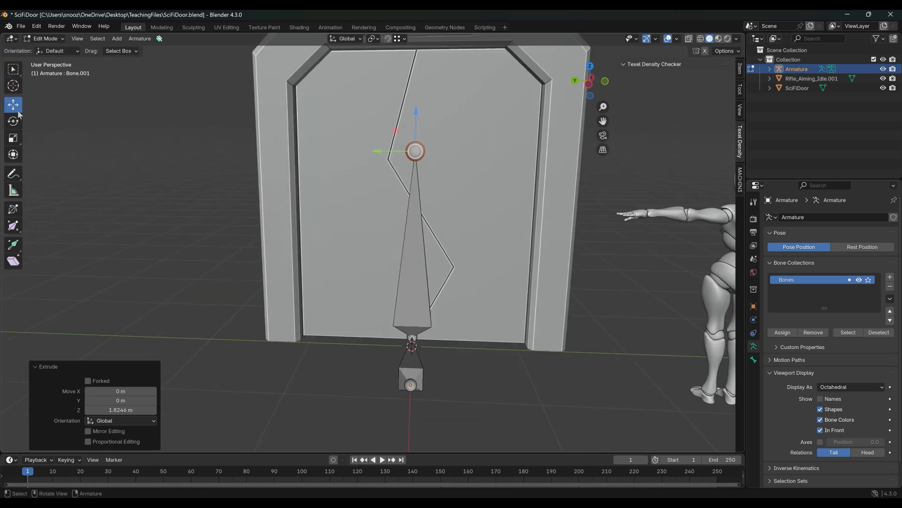
left_click_drag(413, 120, 416, 146)
middle_click_drag(416, 146, 439, 249)
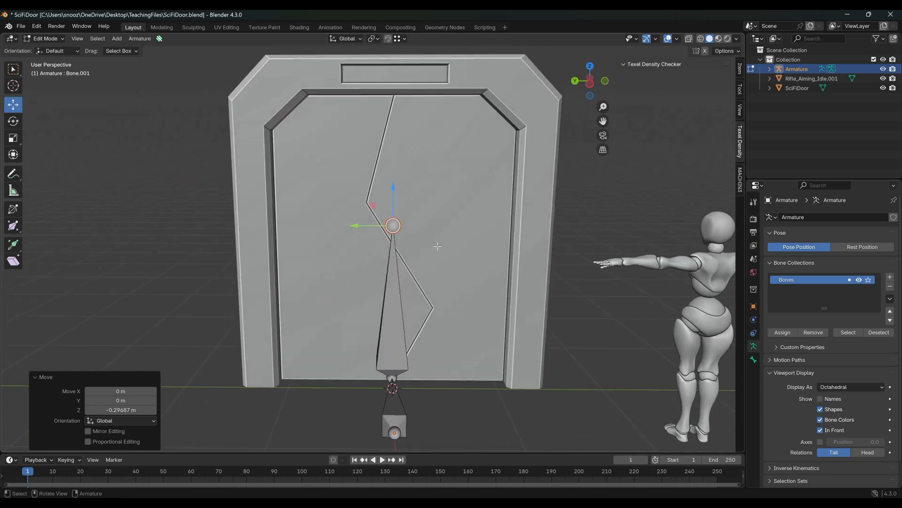
middle_click_drag(481, 276, 451, 258, "shift")
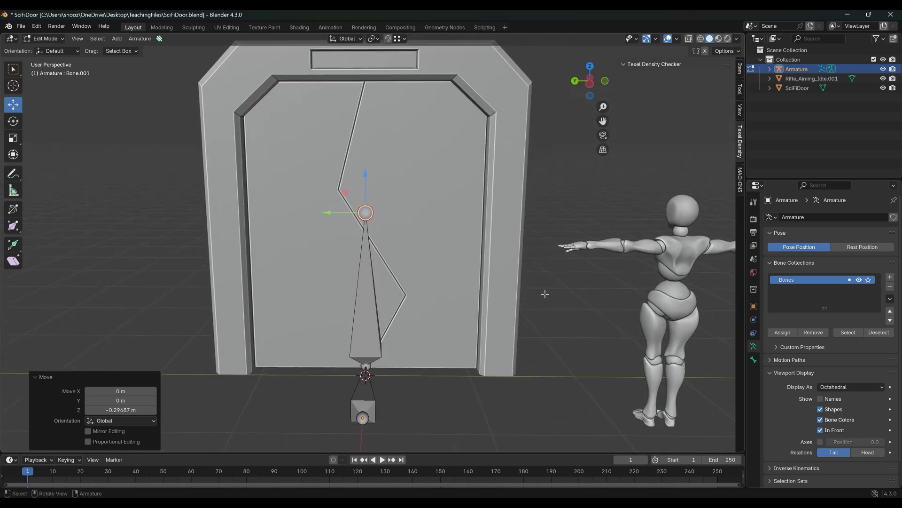
middle_click_drag(545, 294, 523, 284)
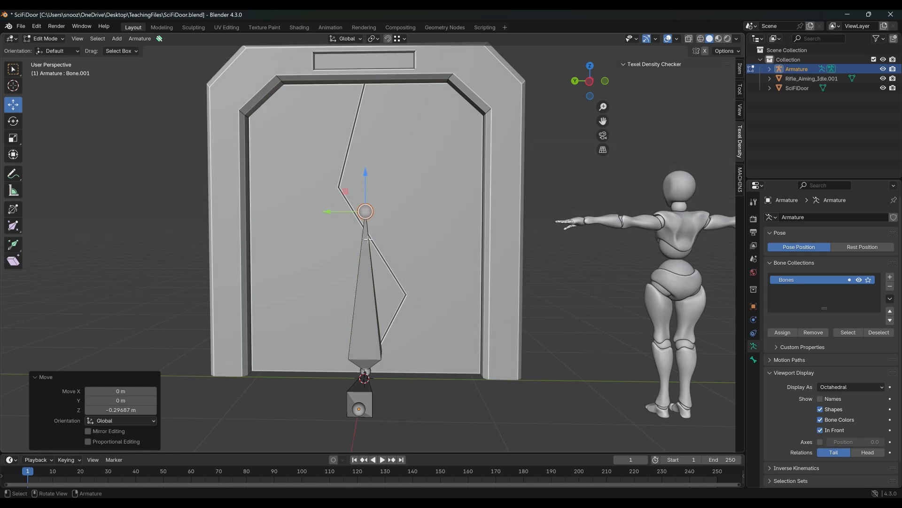
middle_click_drag(371, 256, 403, 257, "shift")
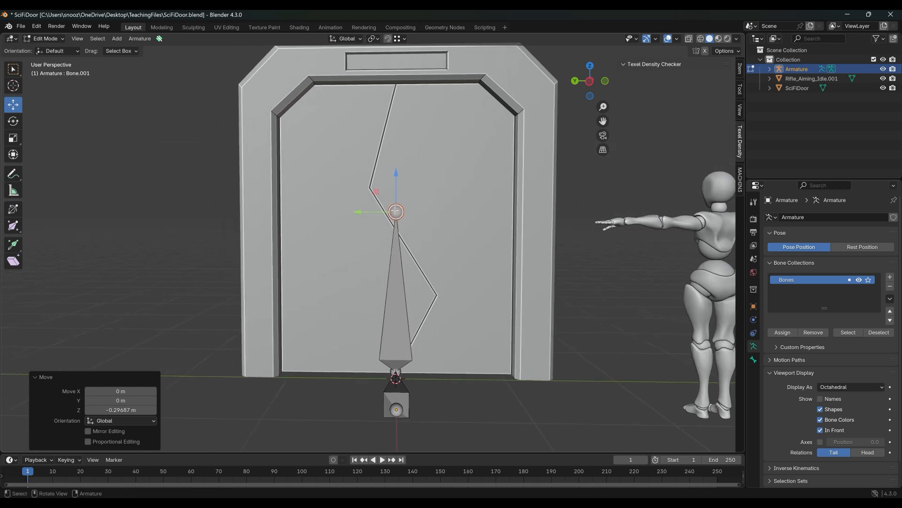
middle_click_drag(463, 258, 443, 263, "shift")
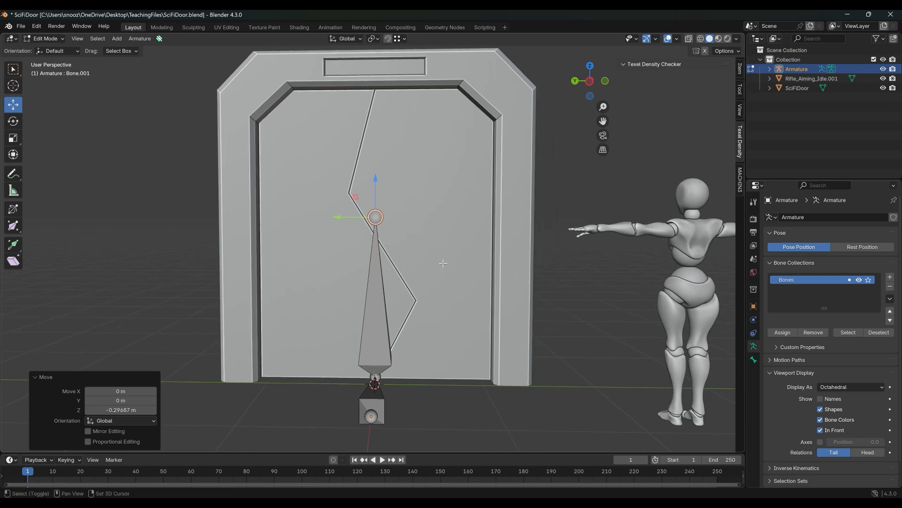
left_click(562, 290)
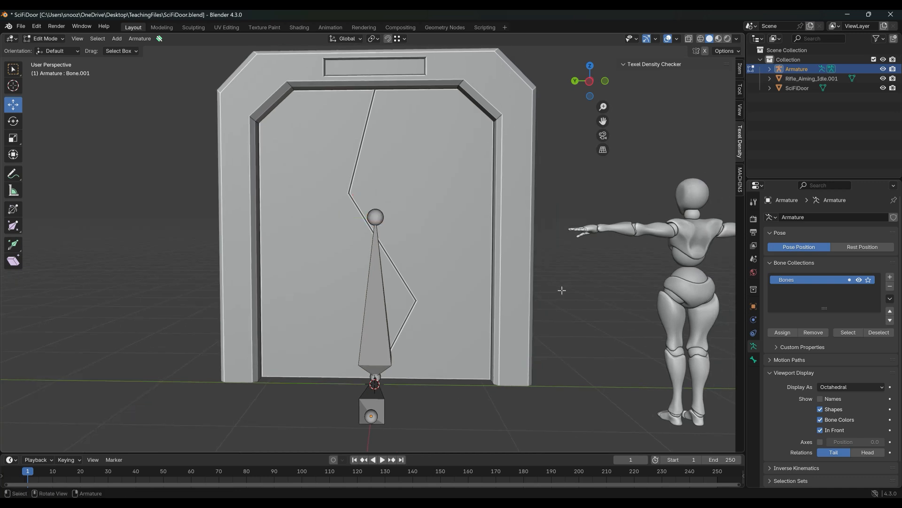
key("a")
left_click(551, 312)
key("shift+a")
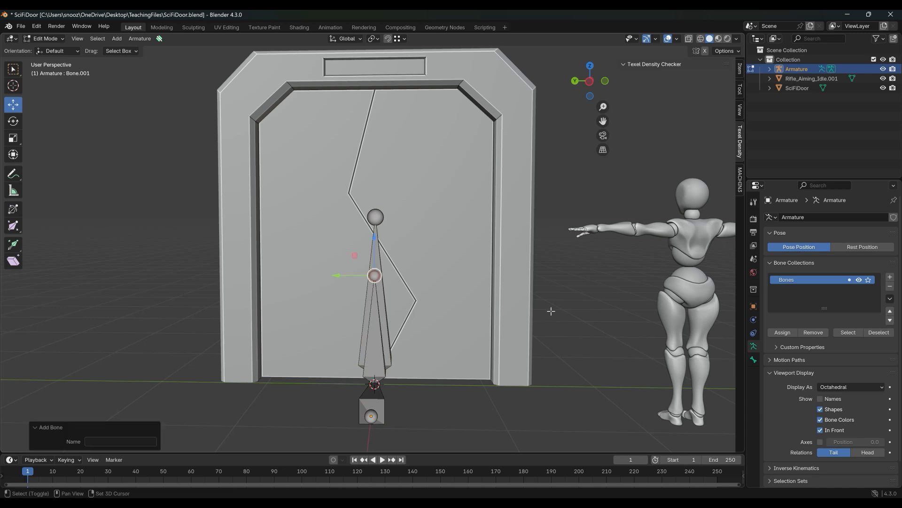
key("ctrl+Tab")
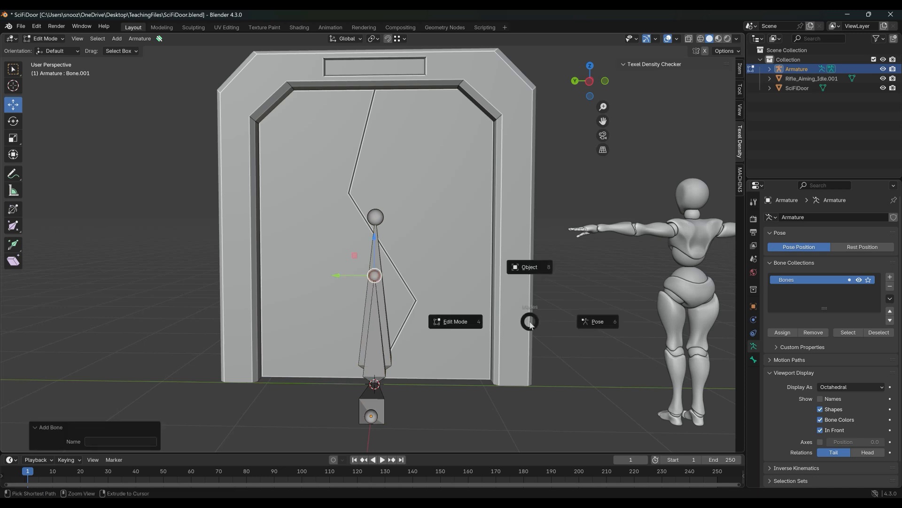
key("ctrl+z")
Return the armature to Object Mode, deselect everything and add a second, separate armature at the world origin
key("ctrl+Tab")
left_click(429, 262)
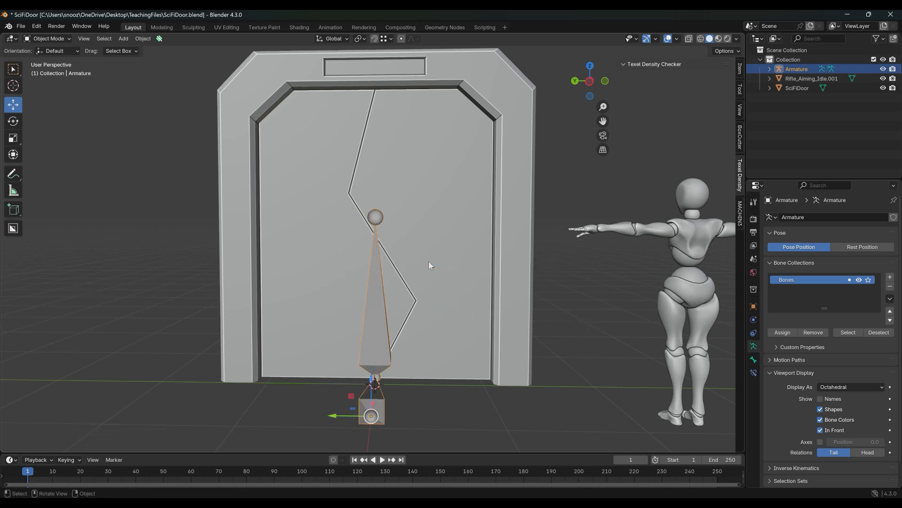
key("alt+a")
key("shift+a")
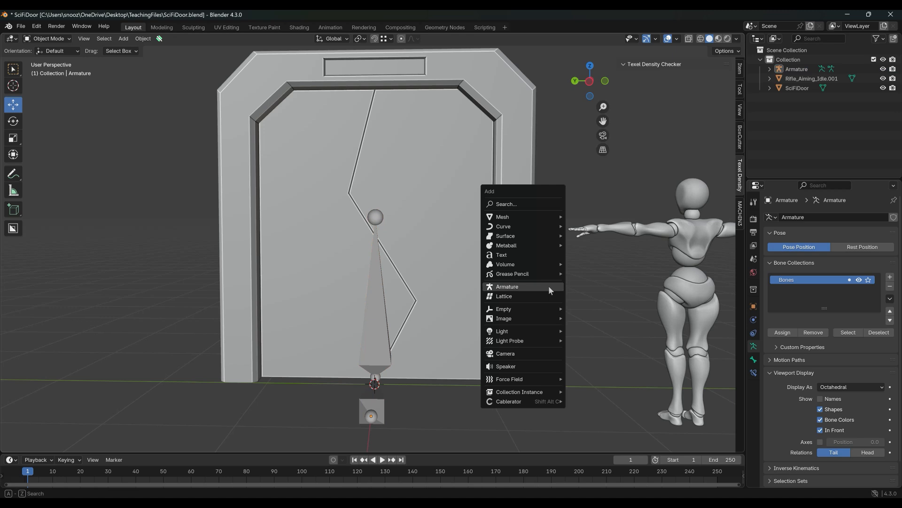
left_click(549, 286)
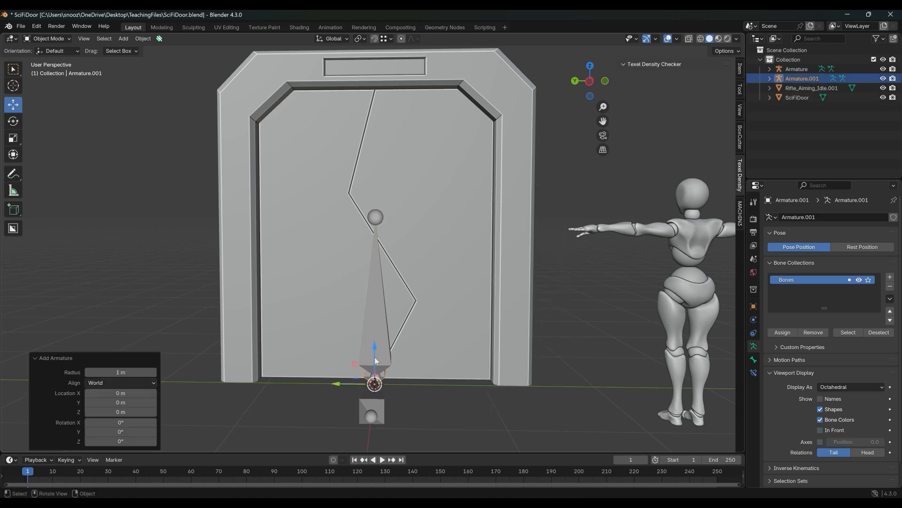
Move the new armature along X into the door's thickness and raise it about 1.43 m along Z
middle_click_drag(376, 349, 382, 299)
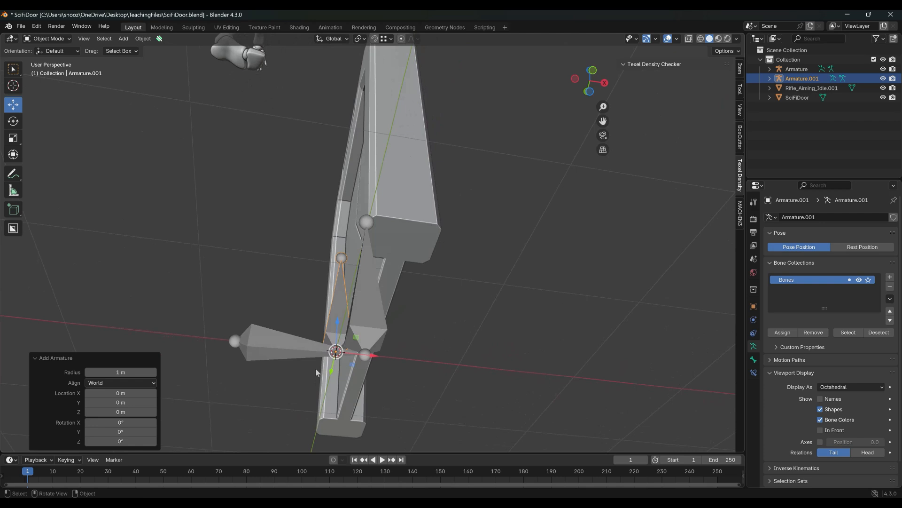
middle_click_drag(368, 359, 378, 436)
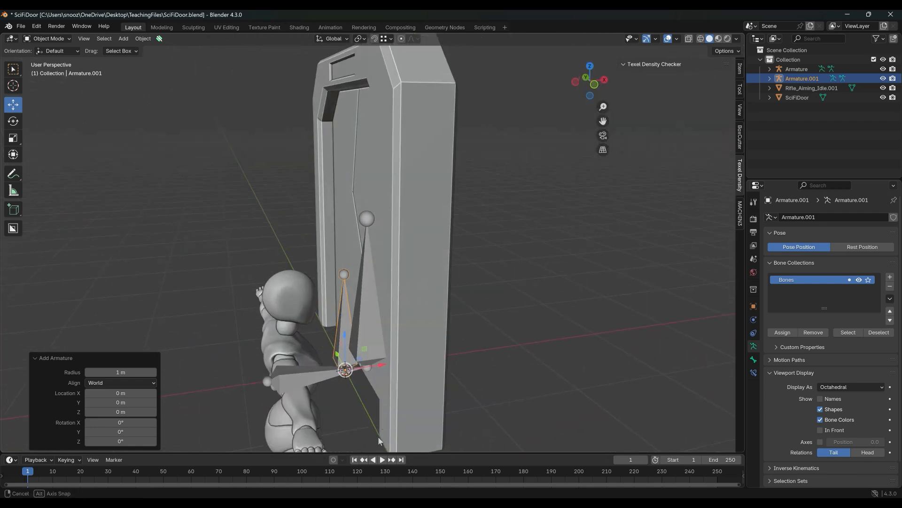
left_click_drag(381, 366, 407, 362)
middle_click_drag(408, 361, 429, 381)
left_click_drag(375, 335, 384, 187)
middle_click_drag(420, 272, 465, 269)
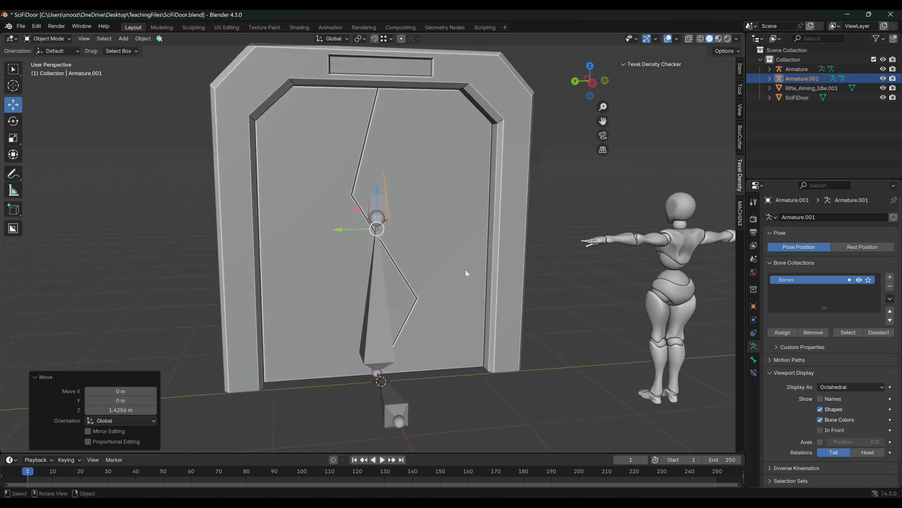
Display the new armature in front of the mesh and rotate it about the global X axis until its bone lies horizontal
left_click(821, 430)
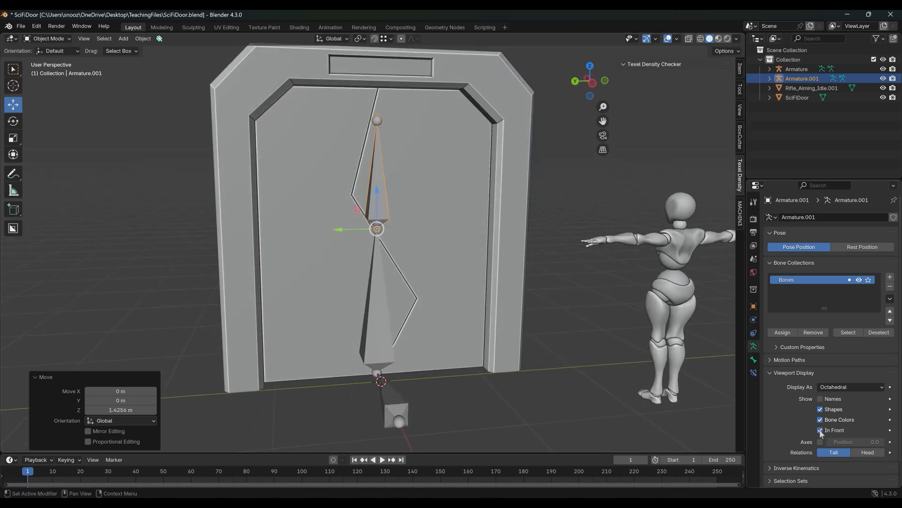
middle_click_drag(564, 306, 439, 267)
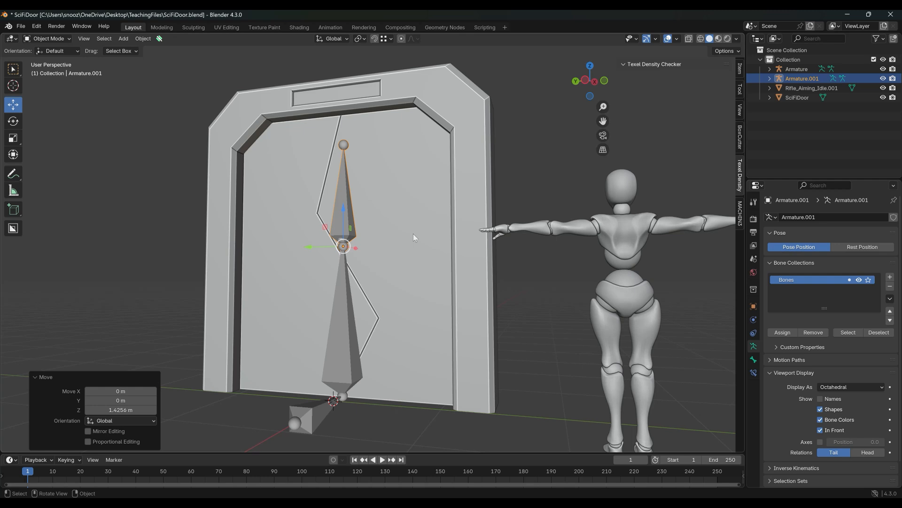
middle_click_drag(413, 235, 430, 291)
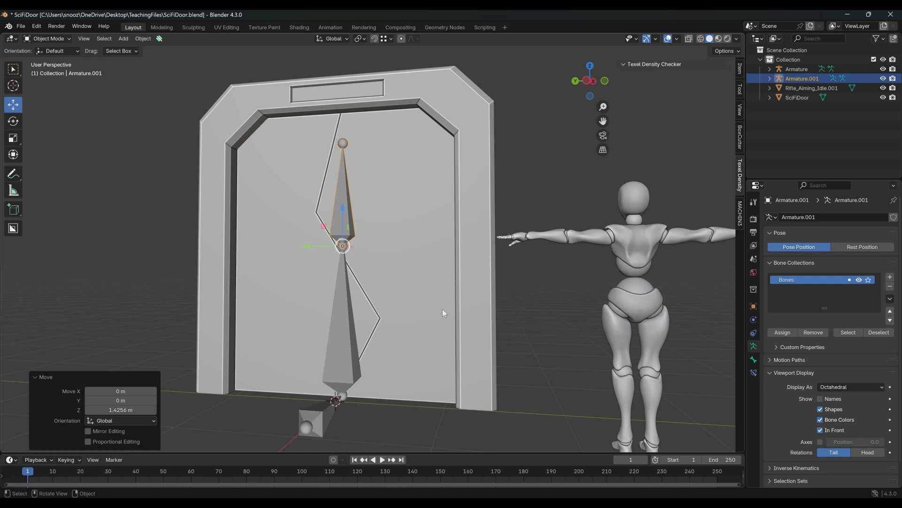
key("r")
key("x")
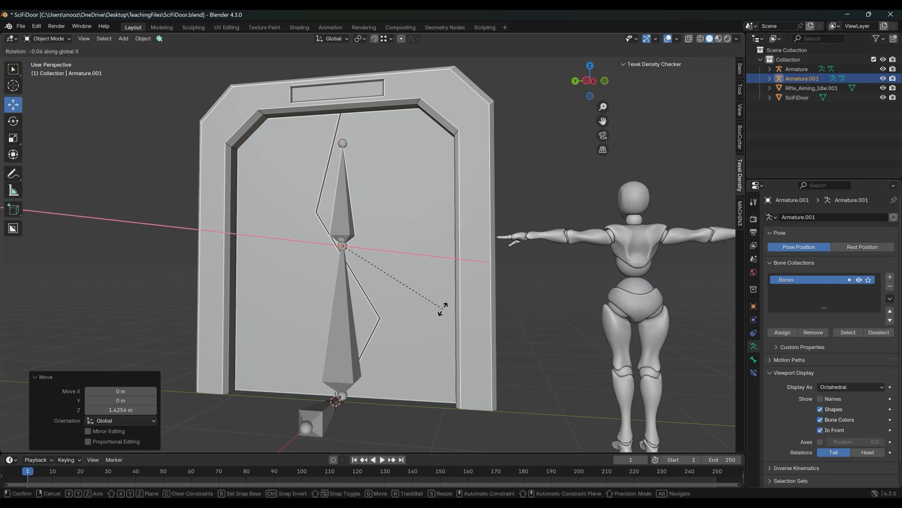
left_click(397, 163, "ctrl")
Move the horizontal armature about -1.03 m along Y to the door panel's outer edge and raise it about 0.1 m along Z
middle_click_drag(280, 243, 298, 245)
left_click_drag(296, 245, 414, 237)
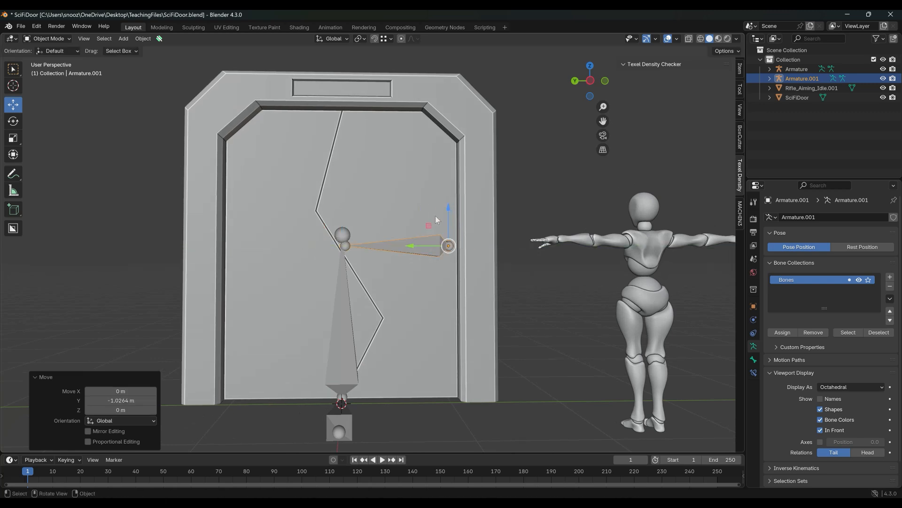
left_click_drag(449, 208, 452, 197)
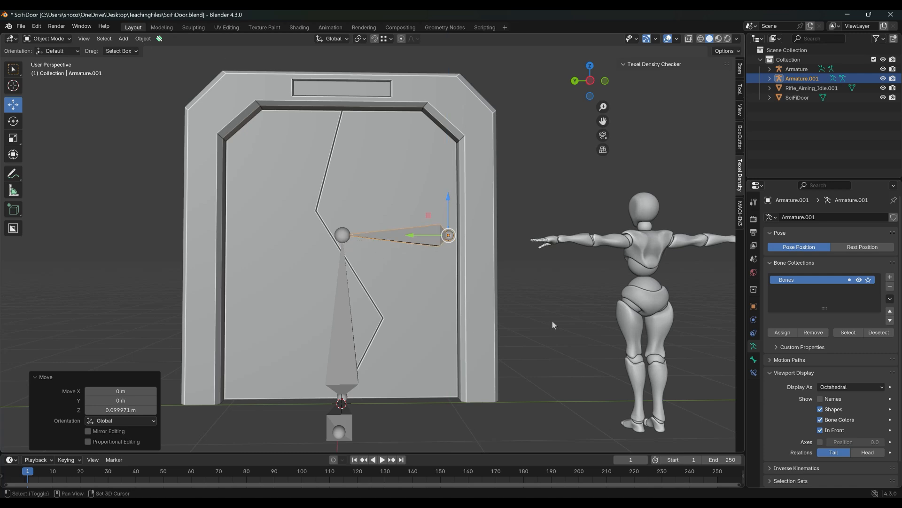
Duplicate the horizontal armature and move the copy along Y to the outer edge of the opposite door panel
middle_click_drag(552, 320, 610, 335, "shift")
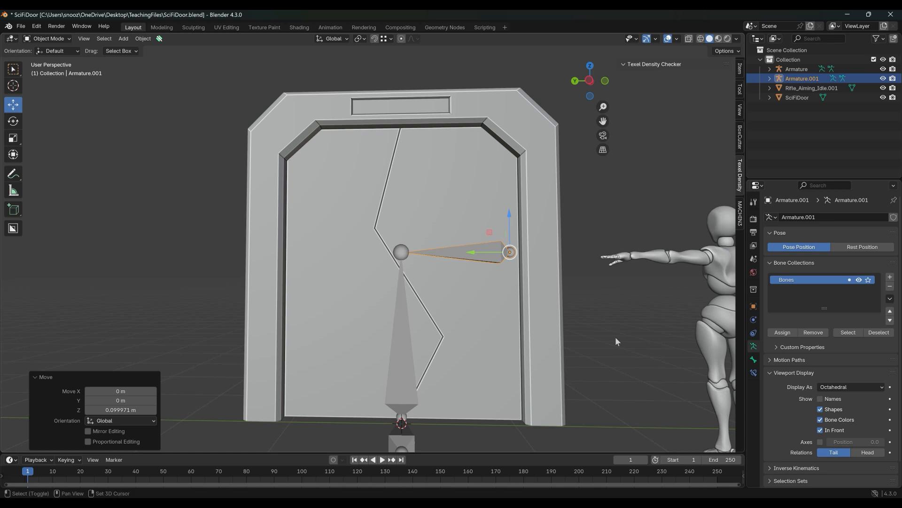
key("shift+d")
key("Escape")
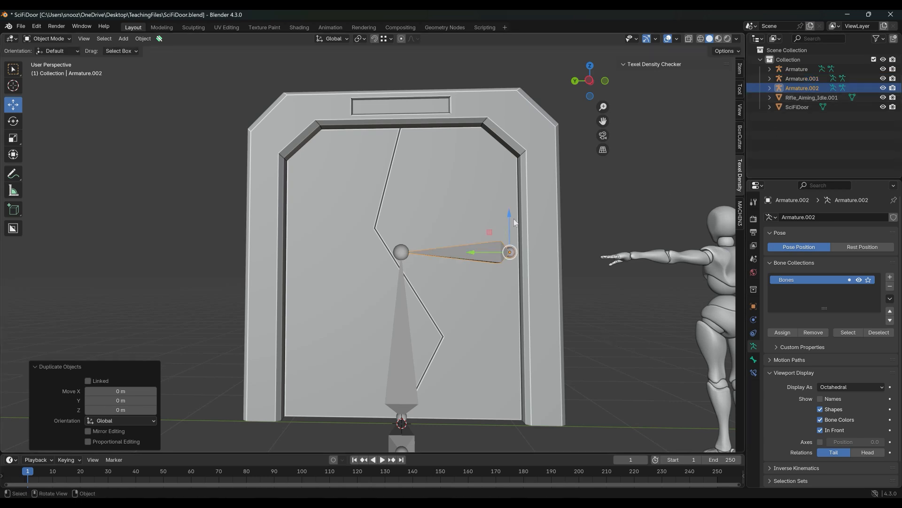
left_click_drag(473, 253, 258, 252)
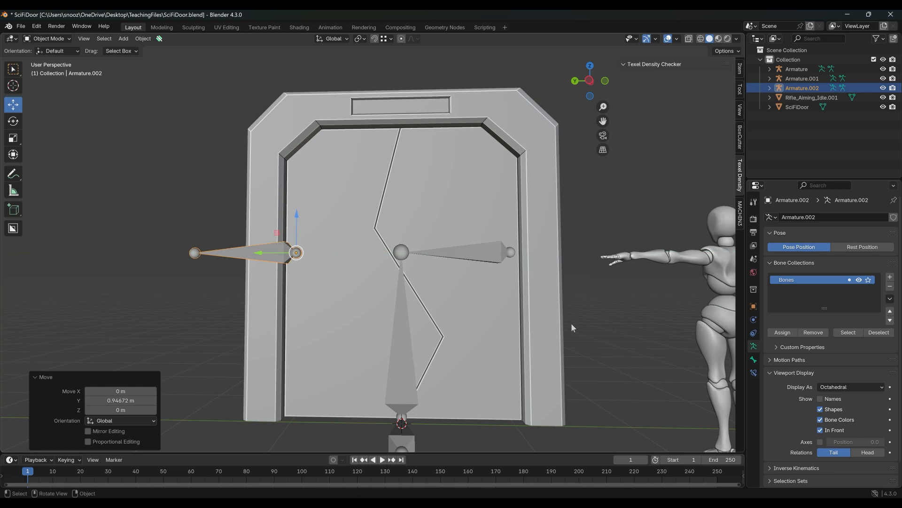
Rotate the duplicated armature 180° about the global X axis so its bone points toward the door's center
key("r")
key("x")
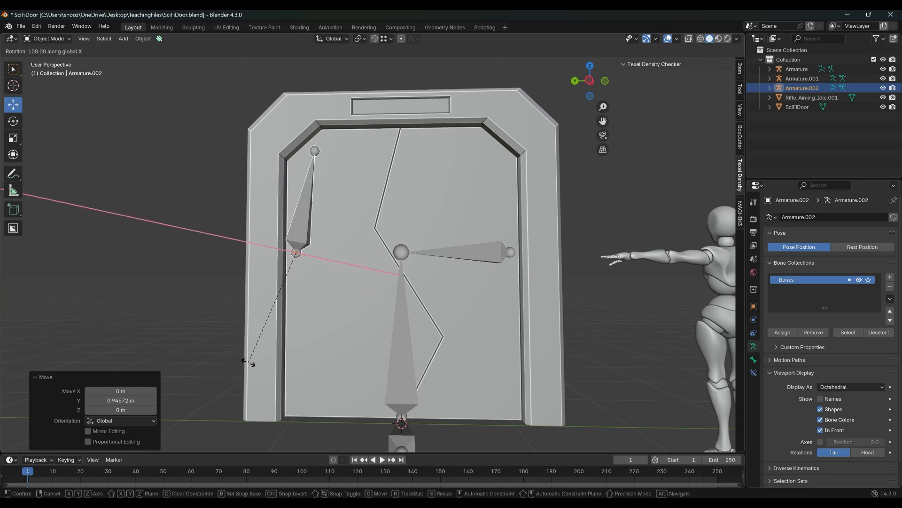
left_click(203, 230)
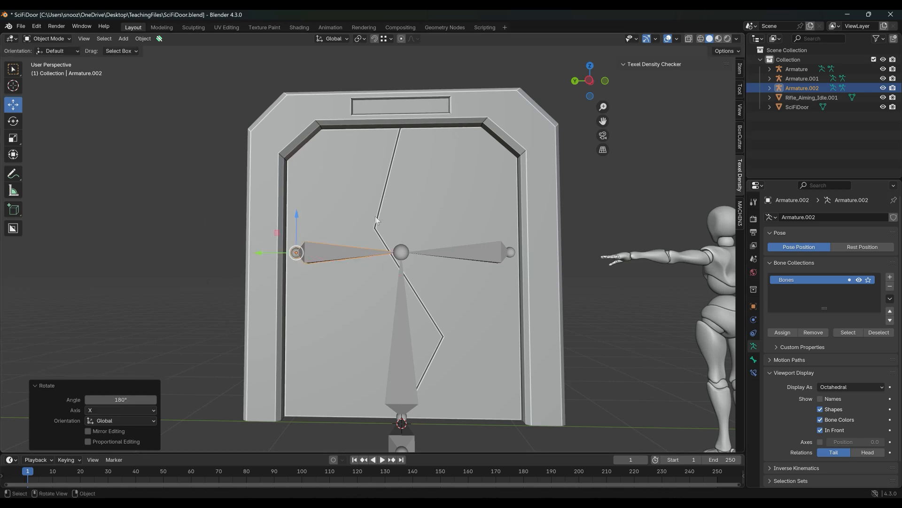
Shift both horizontal armatures slightly outward along Y, the original one by about -0.04 m, leaving a gap between their tips
middle_click_drag(304, 257, 266, 248)
left_click_drag(258, 252, 248, 253)
middle_click_drag(249, 252, 449, 269)
left_click(490, 255)
left_click_drag(465, 256, 397, 298)
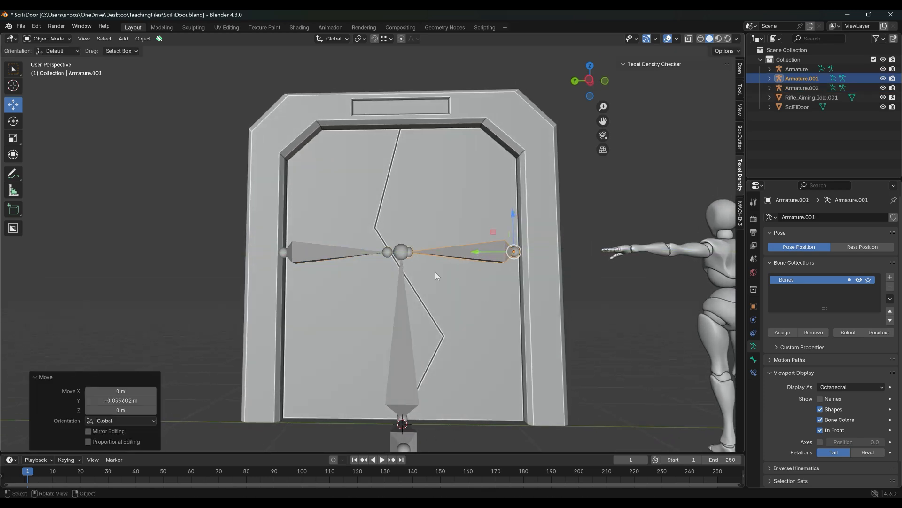
Put the first armature in Edit Mode and delete its upright bone, keeping only the root bone at floor level
middle_click_drag(465, 291, 428, 304)
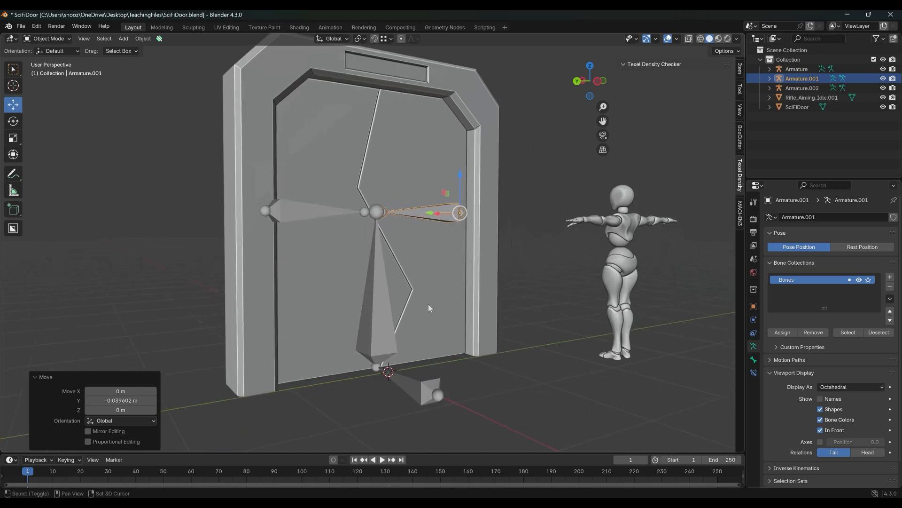
left_click(376, 295)
key("ctrl+Tab")
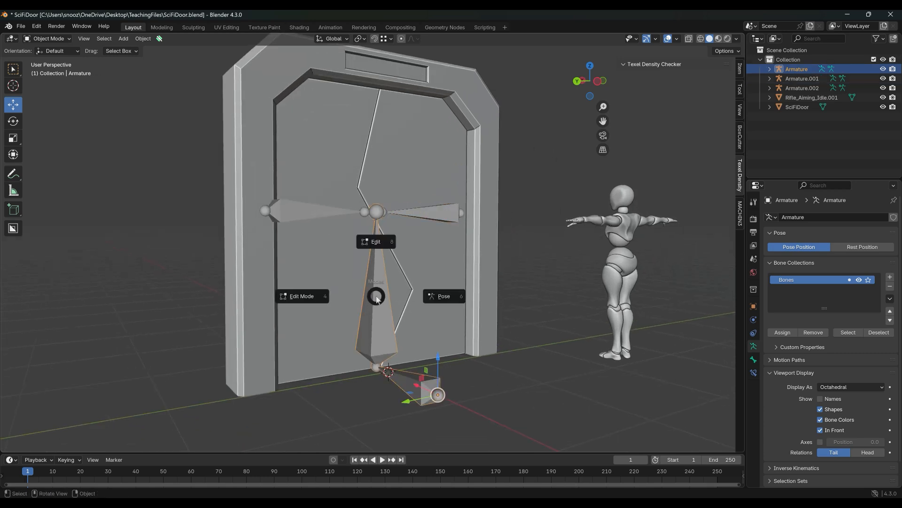
left_click(350, 296)
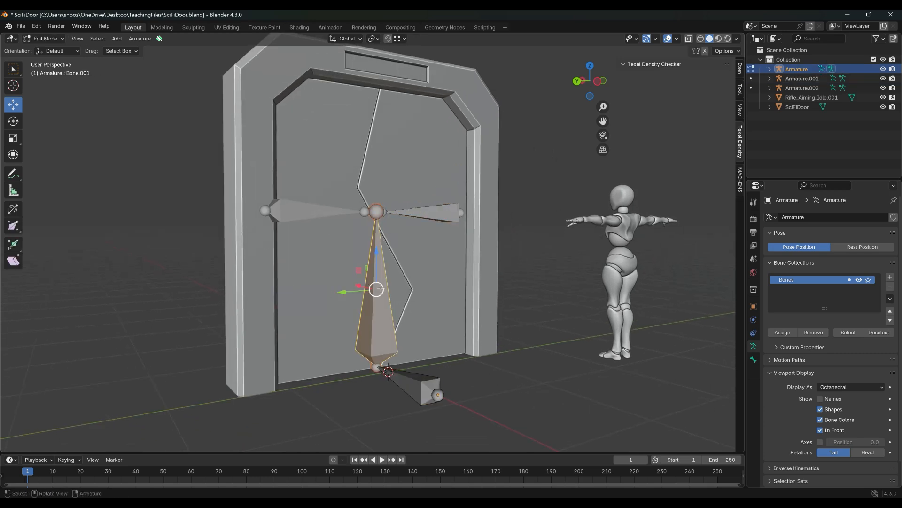
left_click(376, 288)
key("x")
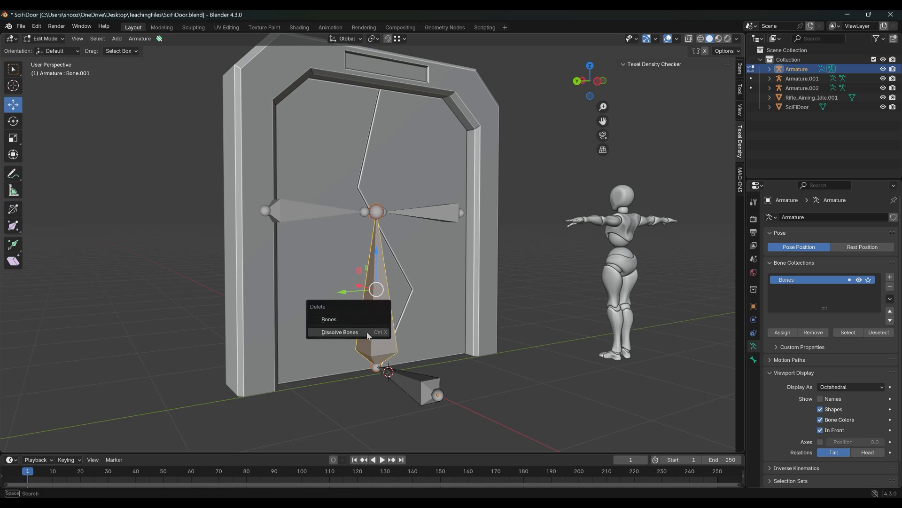
left_click(361, 320)
Return to Object Mode and join the two horizontal door panel armatures into the root bone's armature
middle_click_drag(479, 303, 427, 339)
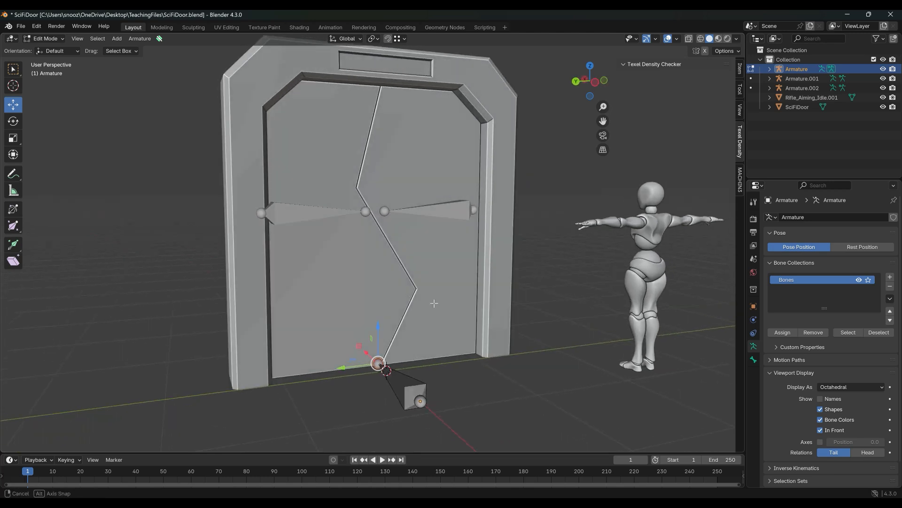
key("ctrl+Tab")
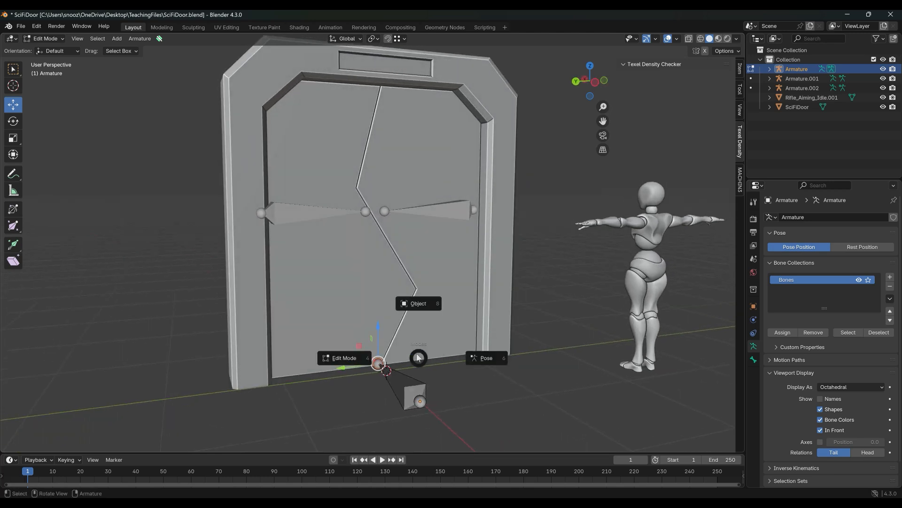
left_click(419, 314)
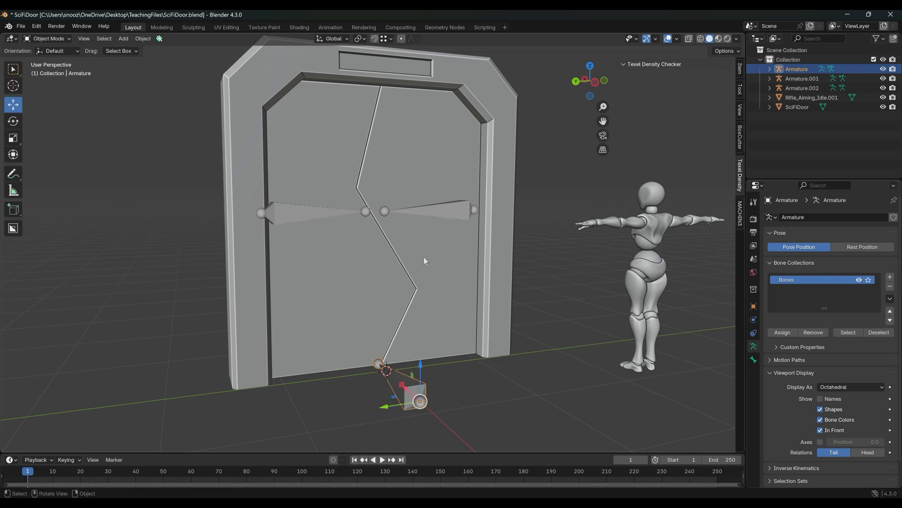
left_click(439, 213)
left_click(314, 224, "shift")
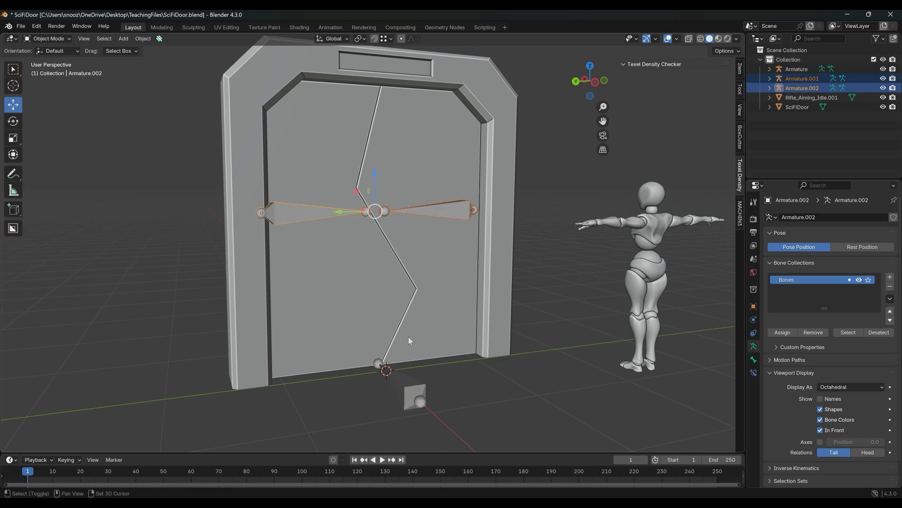
left_click(403, 381)
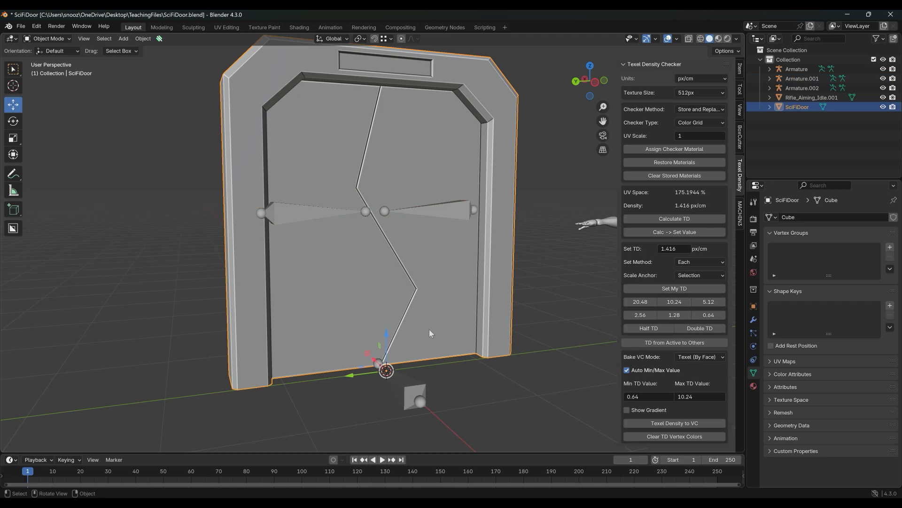
key("ctrl+z")
left_click(409, 389, "shift")
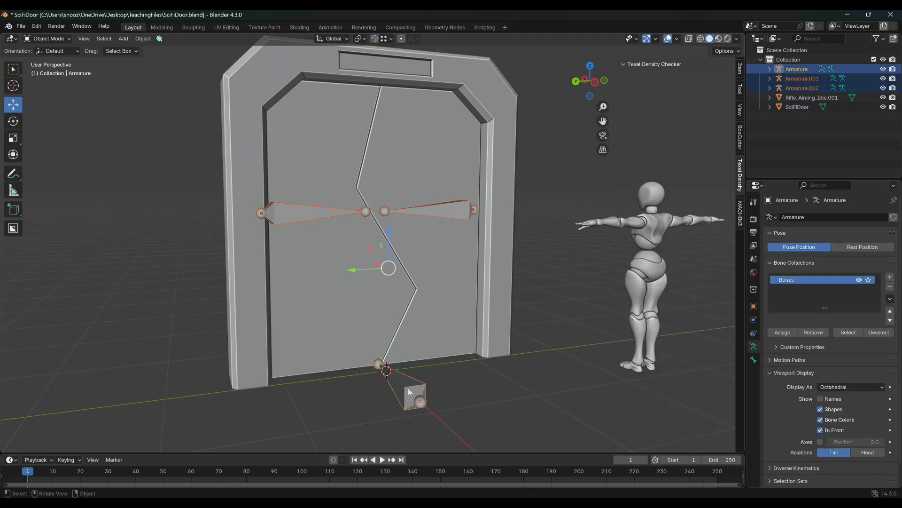
right_click(408, 387)
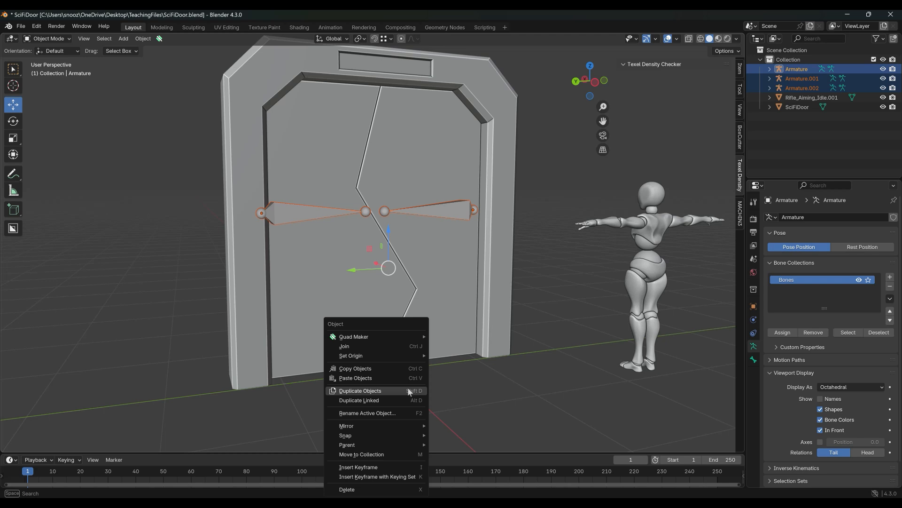
left_click(400, 348)
middle_click_drag(489, 368, 510, 370)
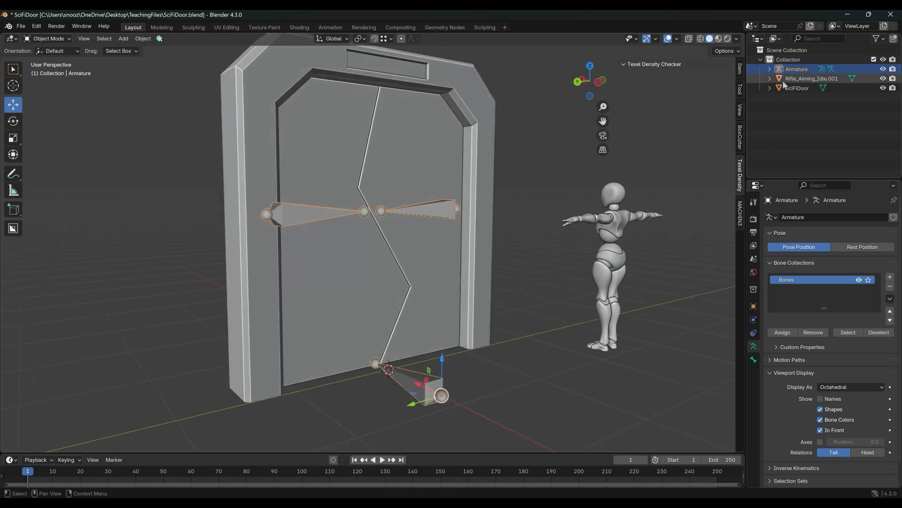
Expand the joined armature's bone hierarchy and select each bone in Pose Mode to match it to its entry
left_click(769, 69)
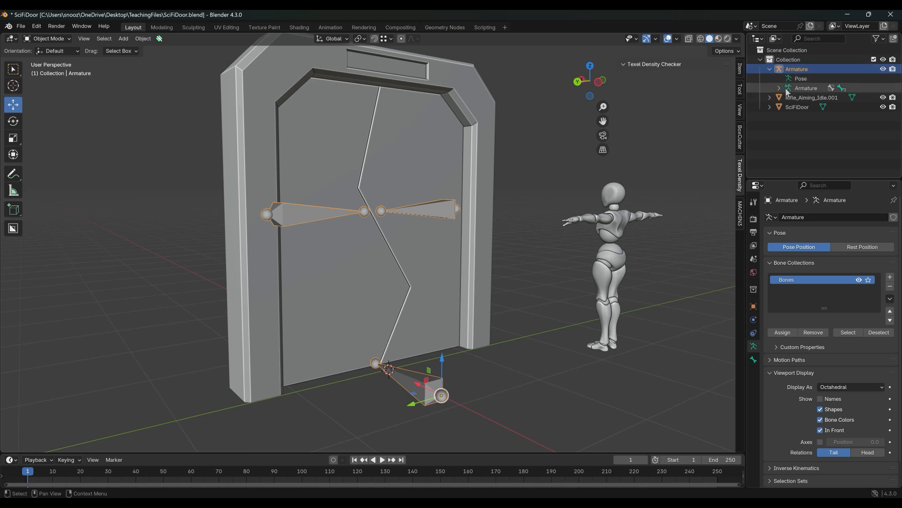
left_click(779, 88)
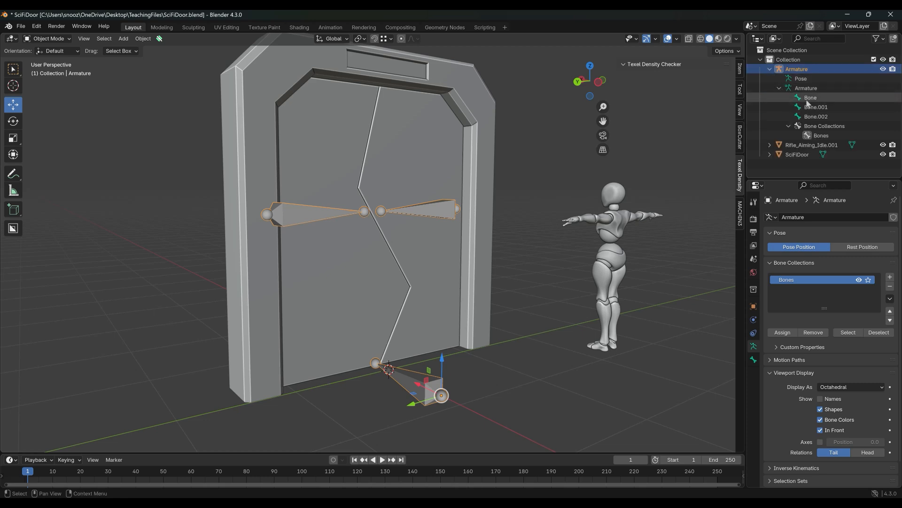
left_click(809, 98)
key("Tab")
left_click(533, 338)
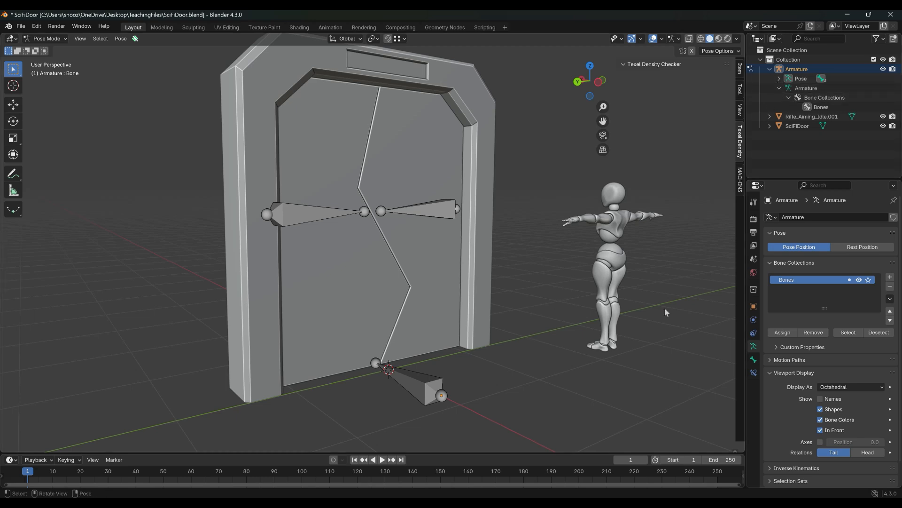
left_click(424, 388)
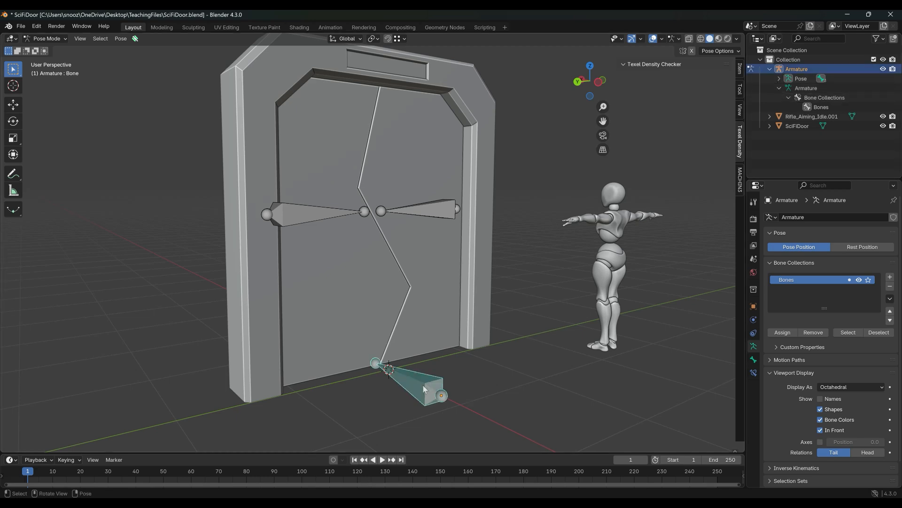
left_click(779, 78)
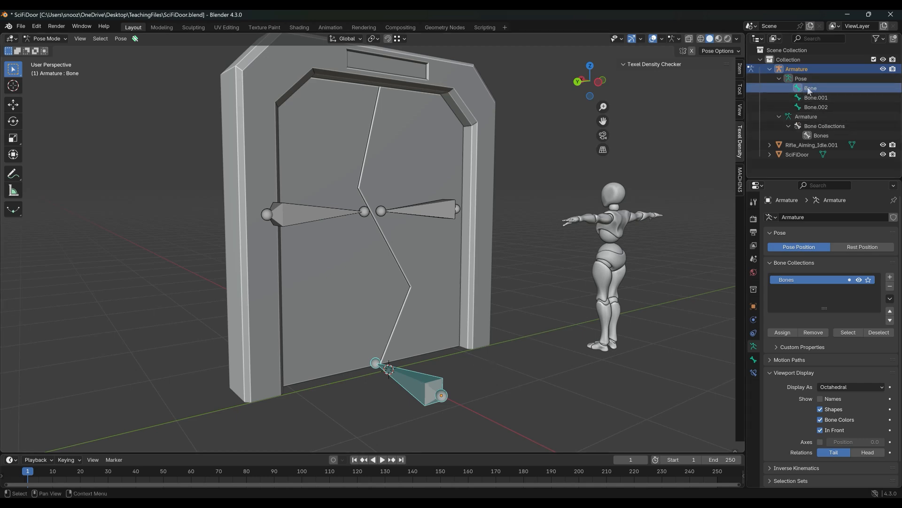
left_click(431, 205)
left_click(321, 220)
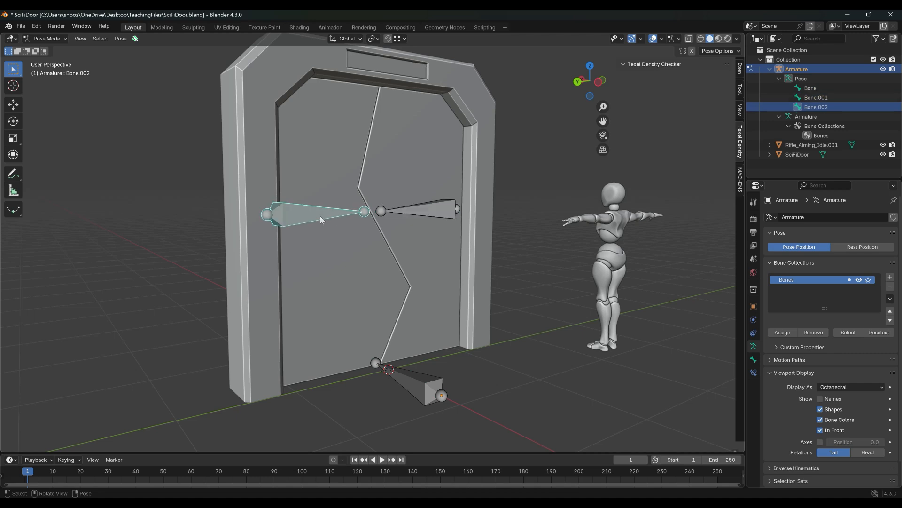
left_click(400, 375)
Put the armature in Edit Mode and rename the floor-level bone as ROOT
middle_click_drag(484, 379, 464, 379)
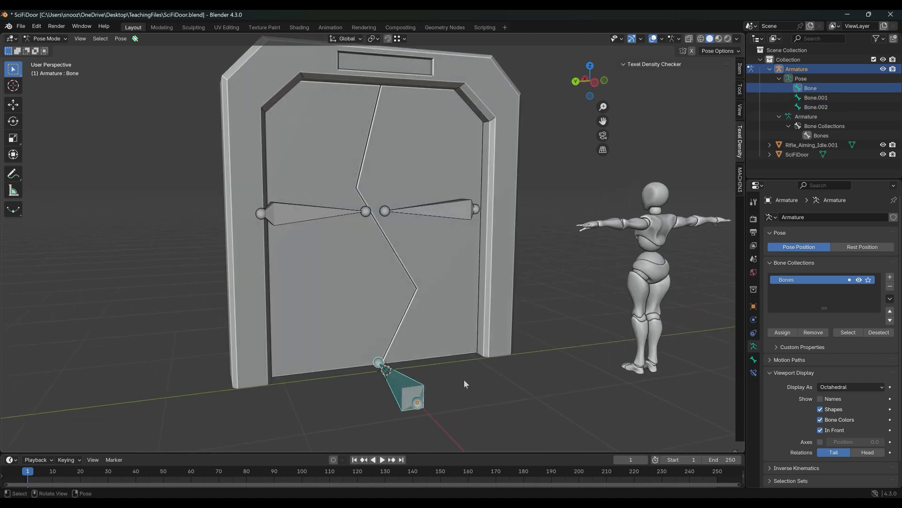
key("ctrl+Tab")
left_click(368, 387)
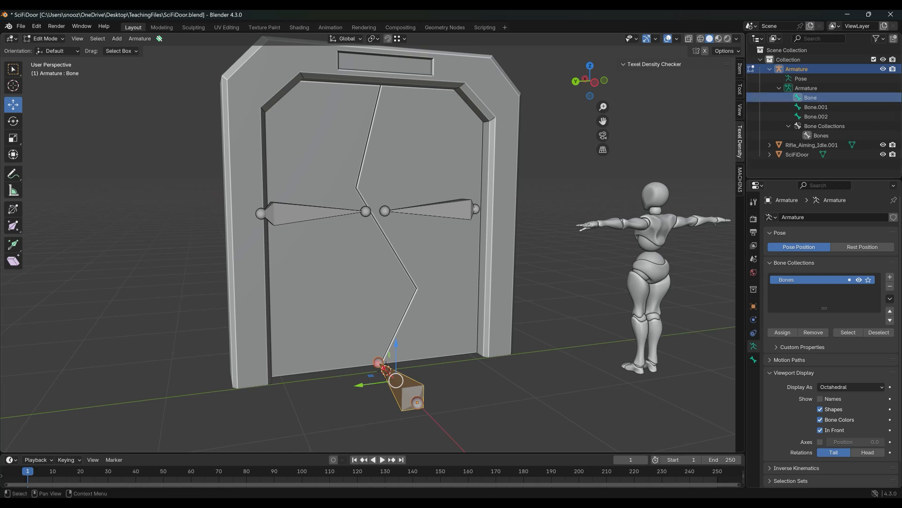
double_click(820, 99)
type("ROOT")
key("Return")
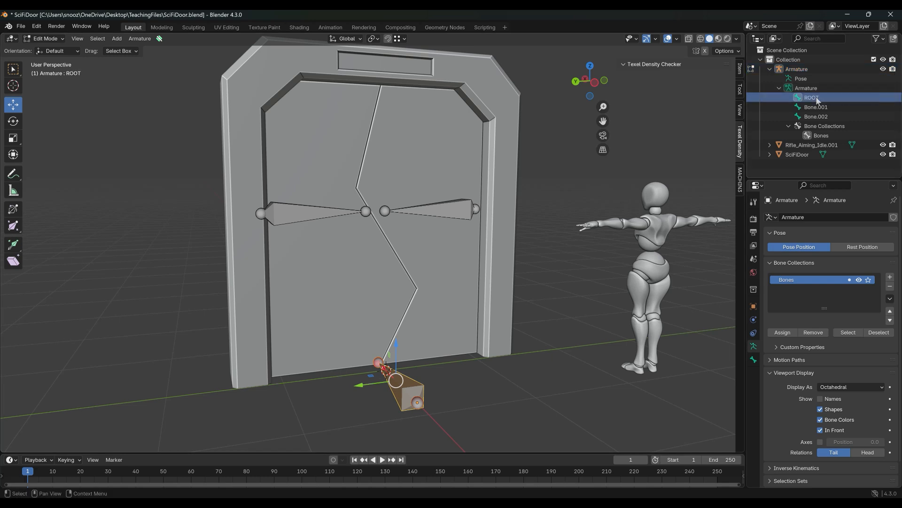
Rename the horizontal bone Bone.001 on the right-hand door panel as Door.R
left_click(433, 210)
key("g")
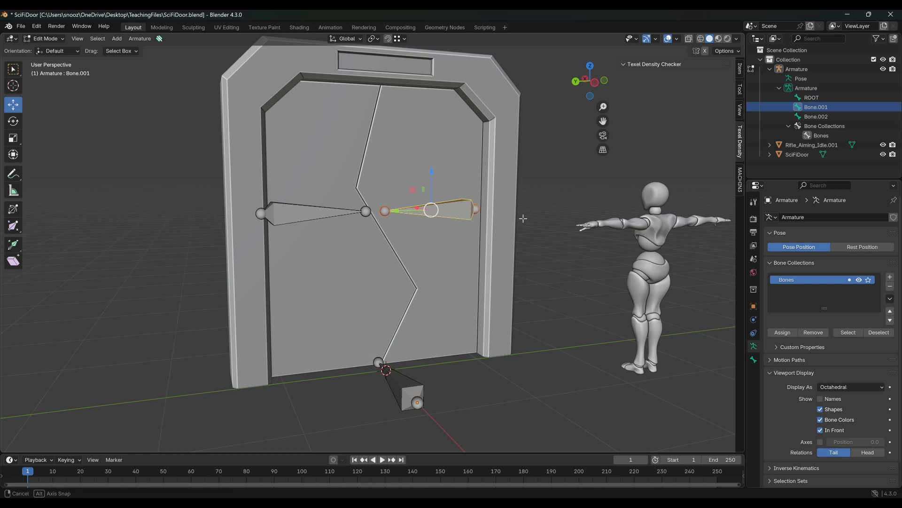
middle_click_drag(523, 218, 497, 218)
mouse_move(409, 227)
middle_mouse_down()
mouse_move(425, 221)
mouse_move(417, 219)
middle_mouse_up()
double_click(815, 107)
type("Door.R")
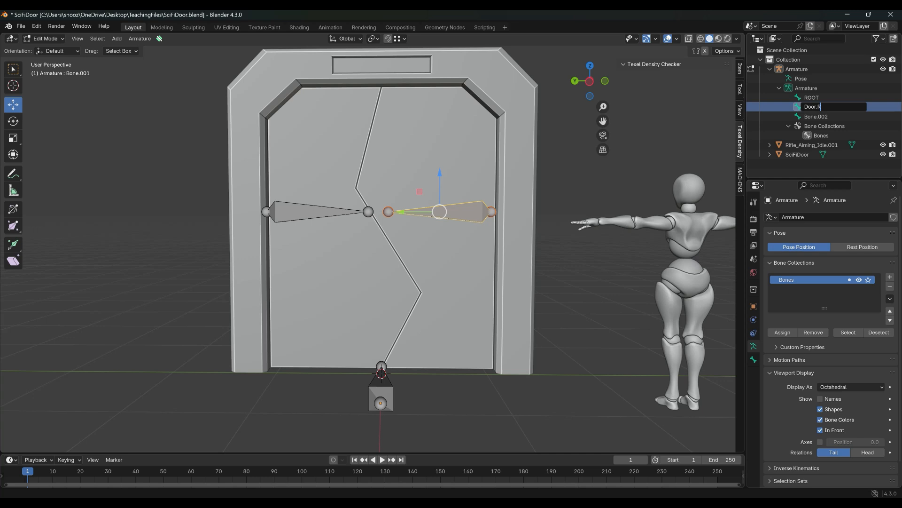
key("Return")
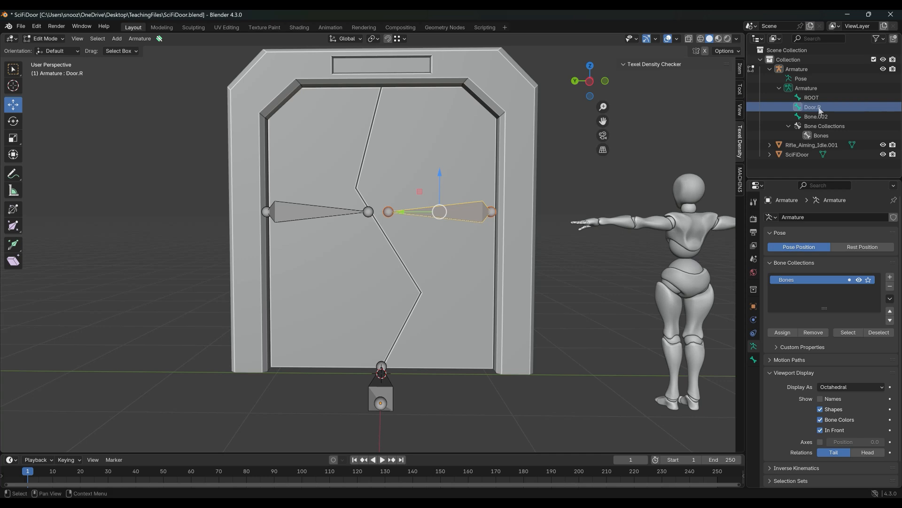
Rename the horizontal bone Bone.002 on the left-hand door panel as Door.L
left_click(825, 117)
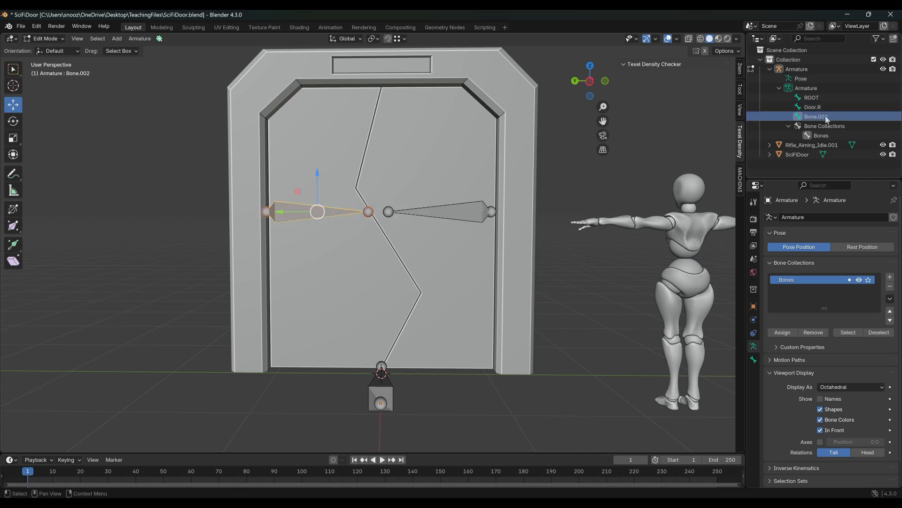
double_click(827, 117)
type("Door.L")
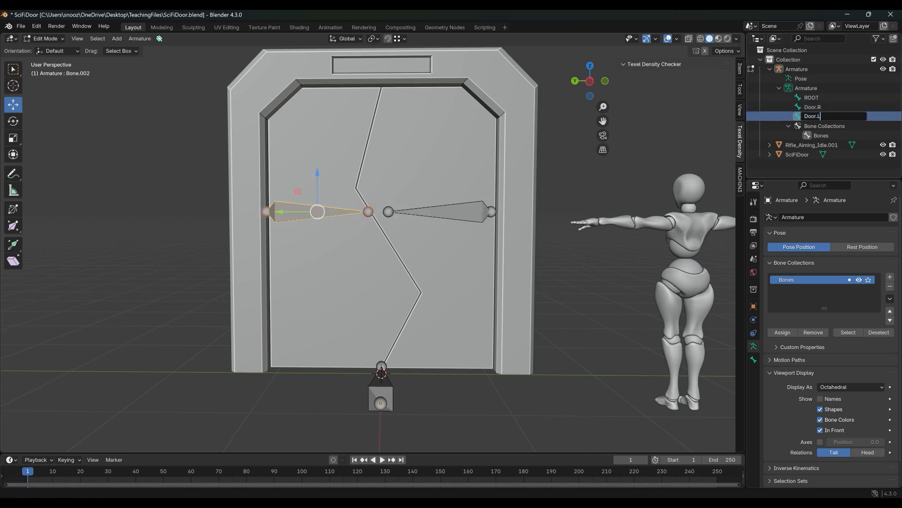
key("Return")
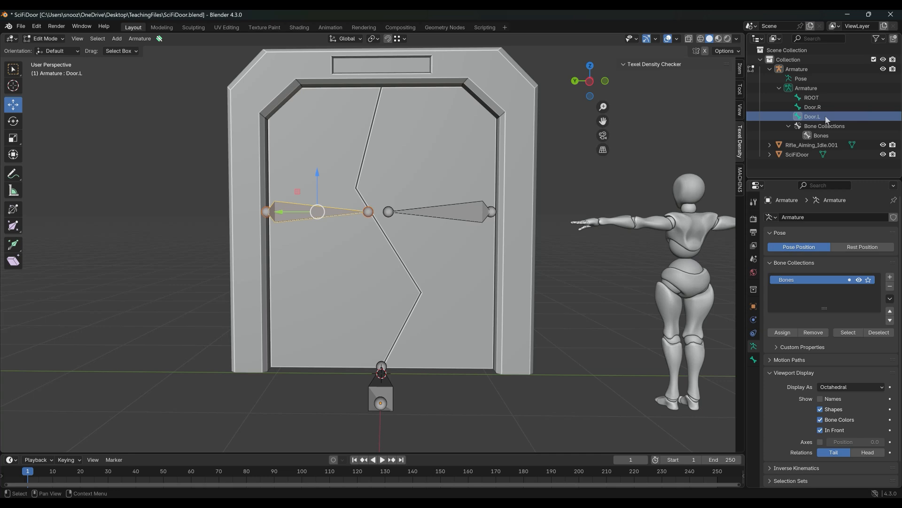
Select the ROOT bone and show its bone properties with the Relations settings expanded
left_click(540, 287)
middle_click_drag(456, 270, 489, 282)
scroll(830, 367, "down", 2)
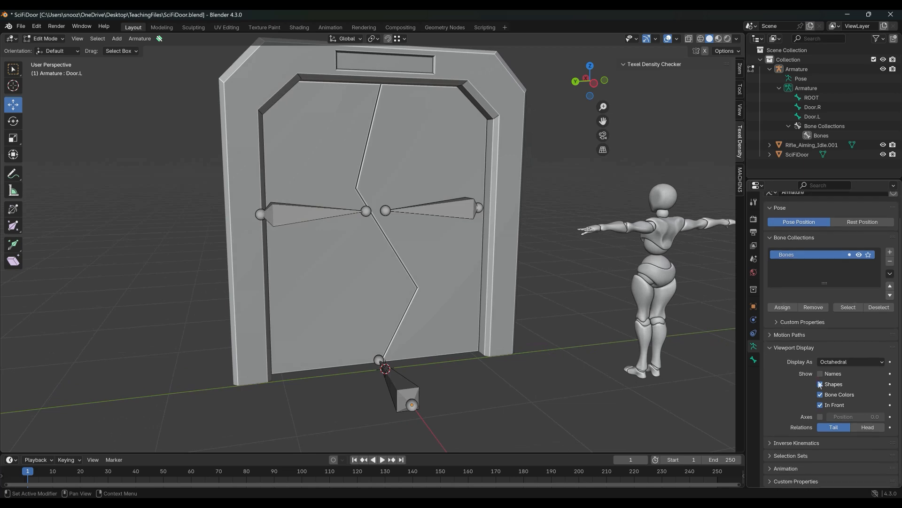
left_click(408, 372)
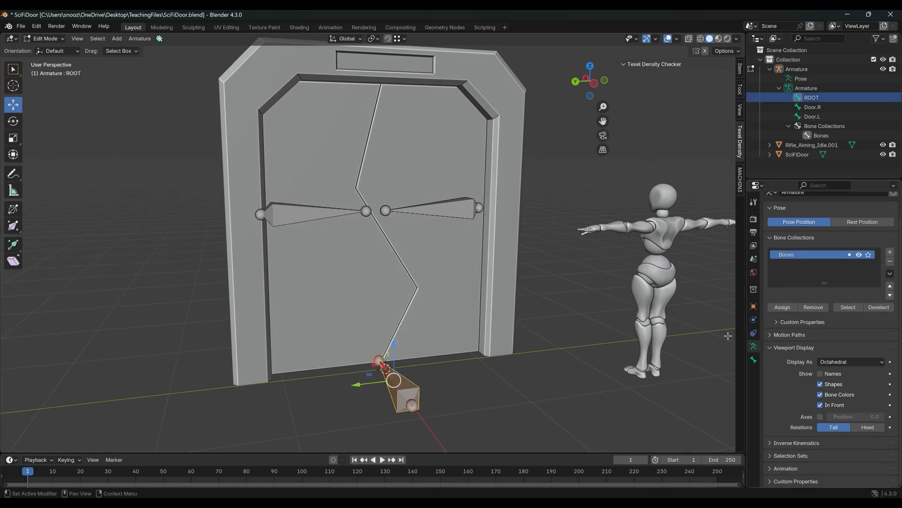
left_click(753, 361)
left_click(770, 359)
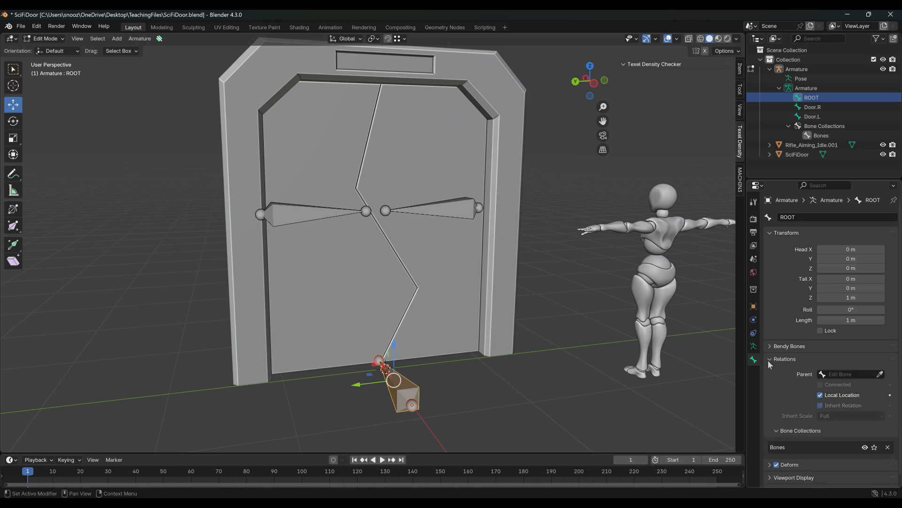
Set ROOT as the parent of the Door.R bone
middle_click_drag(500, 375, 518, 370)
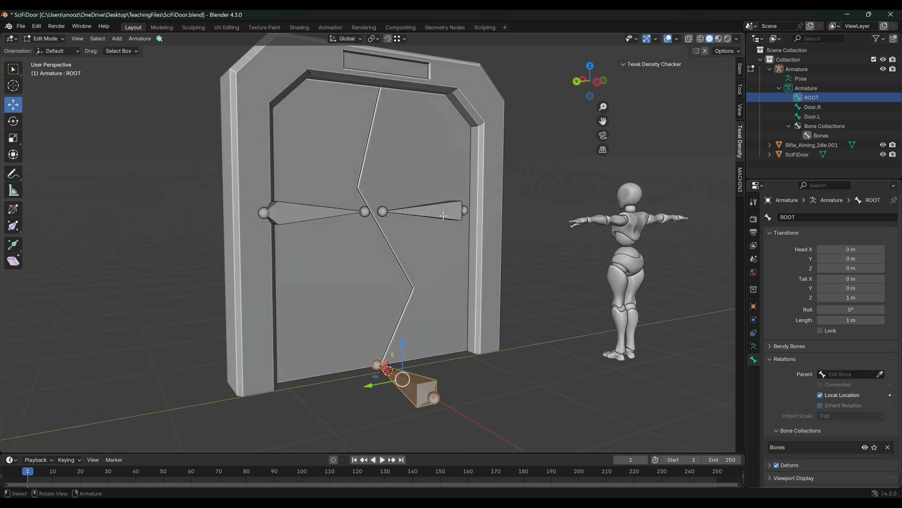
left_click(444, 212)
middle_click_drag(489, 280, 650, 339)
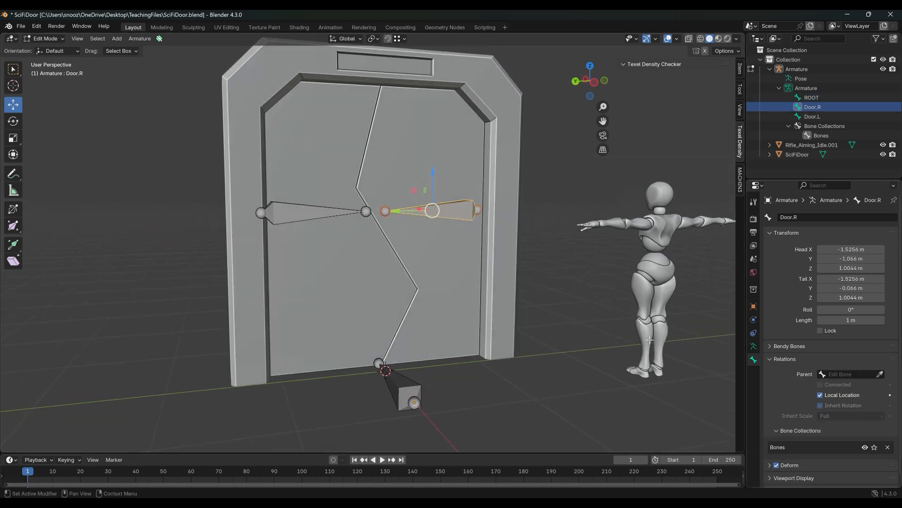
middle_click_drag(417, 330, 441, 336)
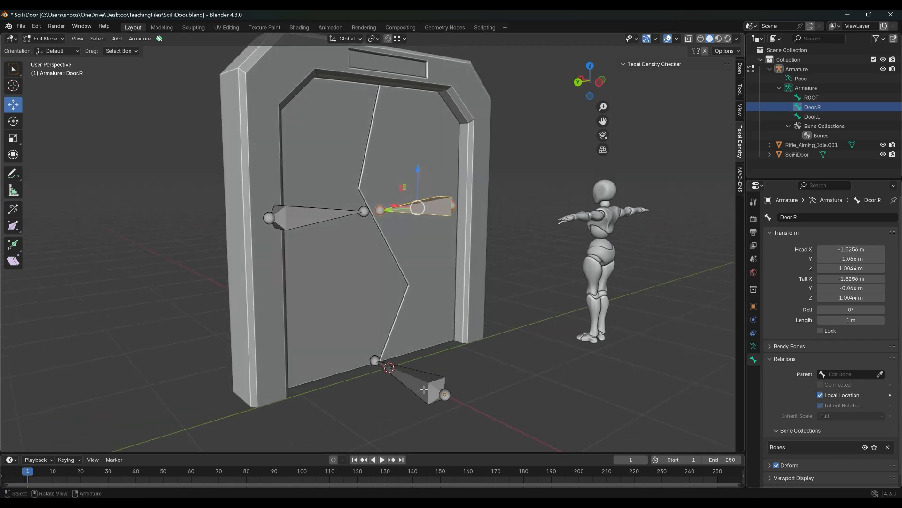
left_click(880, 374)
left_click(427, 372)
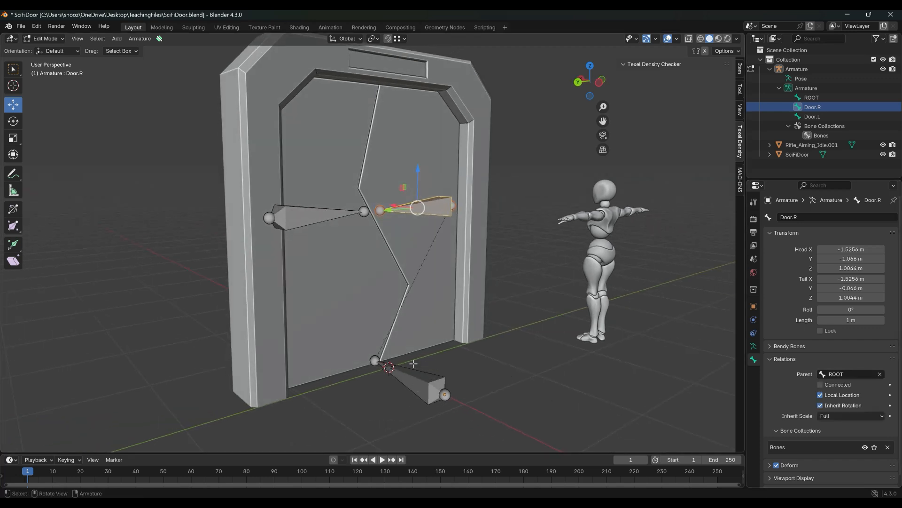
Select the Door.L bone and assign ROOT as its parent by sampling the root bone in the viewport
left_click(309, 220)
middle_click_drag(499, 333, 502, 333)
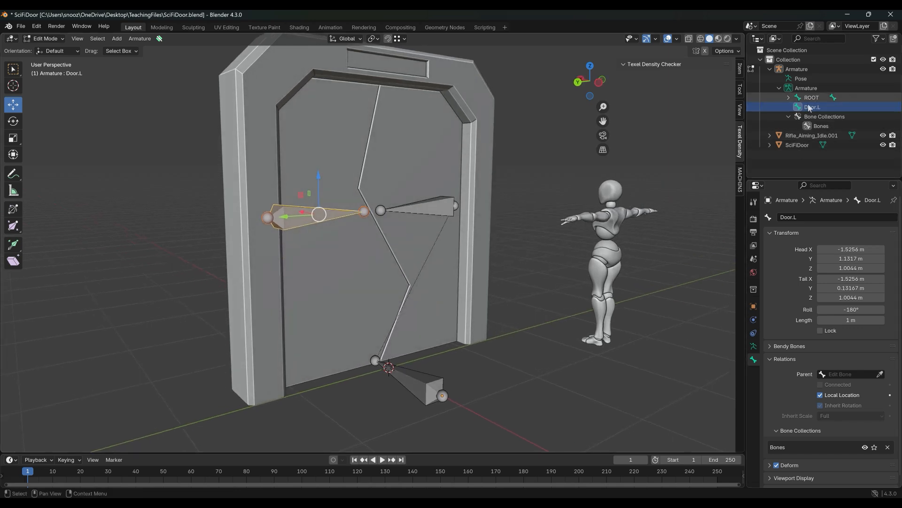
left_click(785, 98)
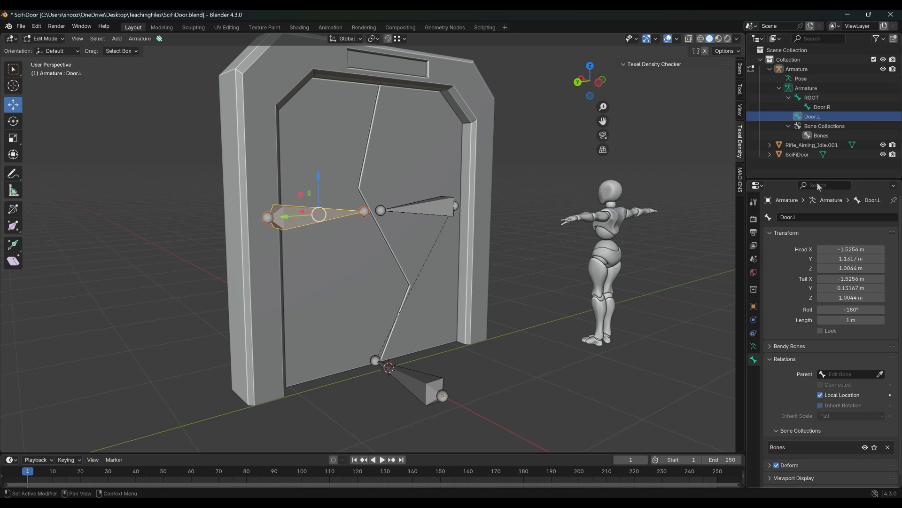
left_click(881, 375)
left_click(419, 379)
Clear the Door.L bone's parent, assign ROOT from the list of bones, and clear the parent again
left_click(879, 374)
left_click(835, 376)
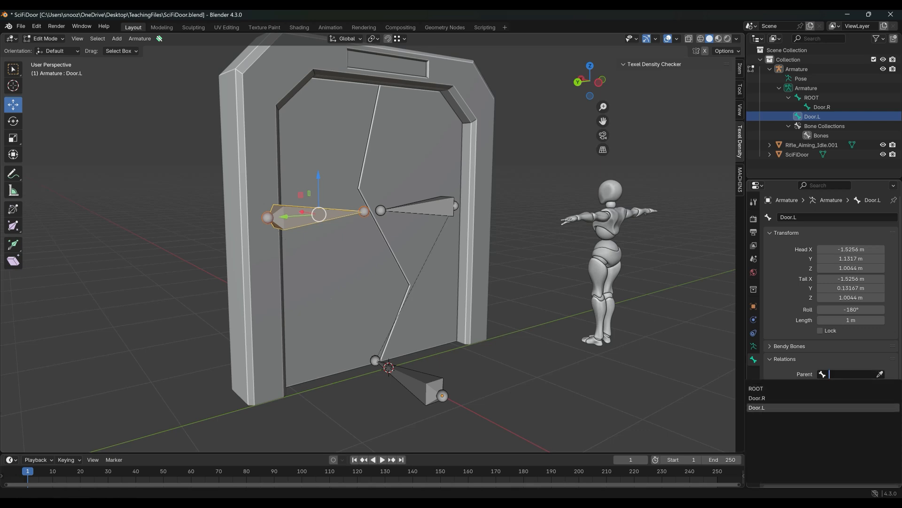
left_click(775, 389)
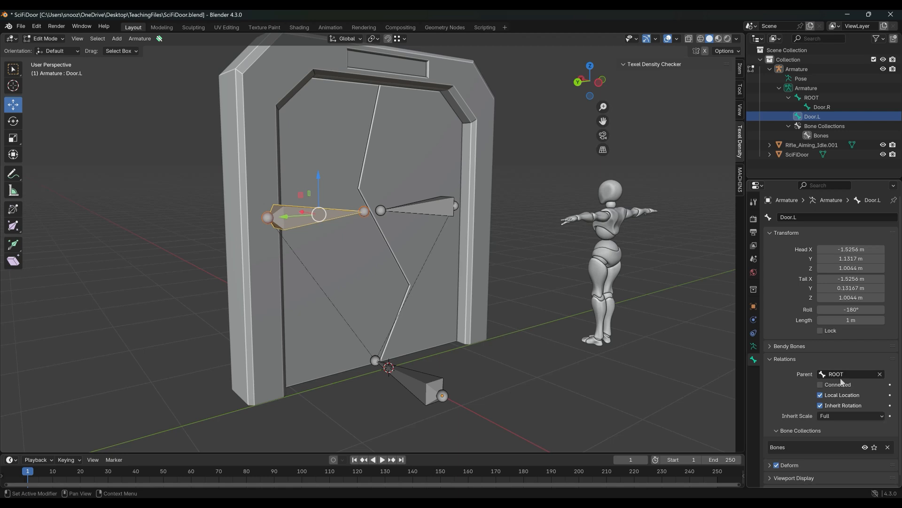
left_click(880, 374)
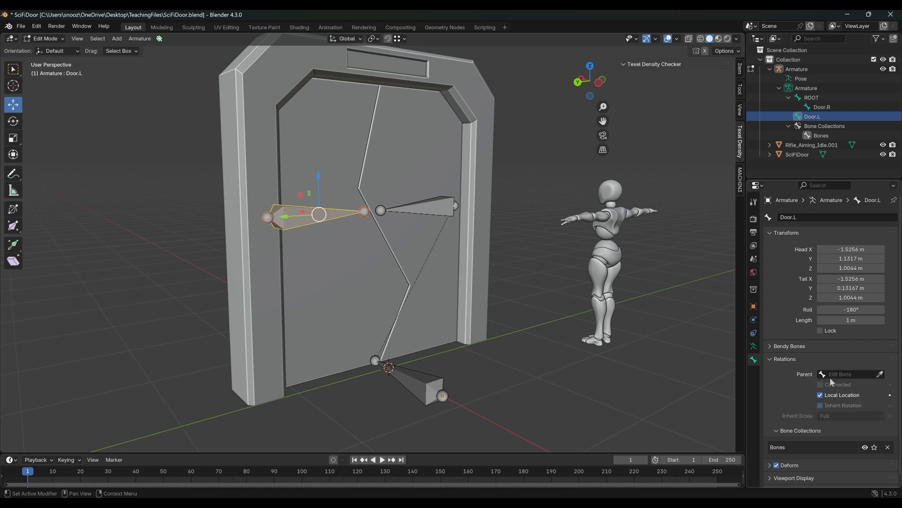
Try to make ROOT the parent of Door.L as a connected bone by sampling it in the viewport, and undo the assignment
left_click(879, 374)
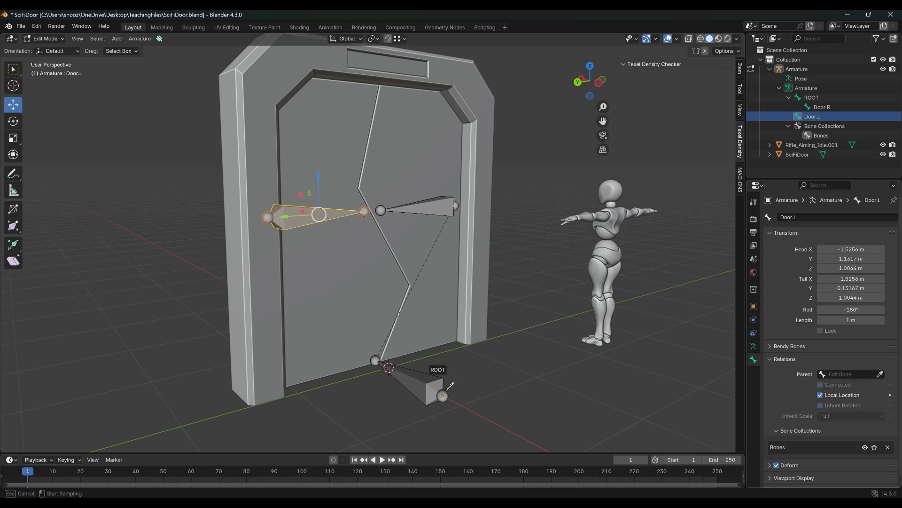
left_click(422, 379)
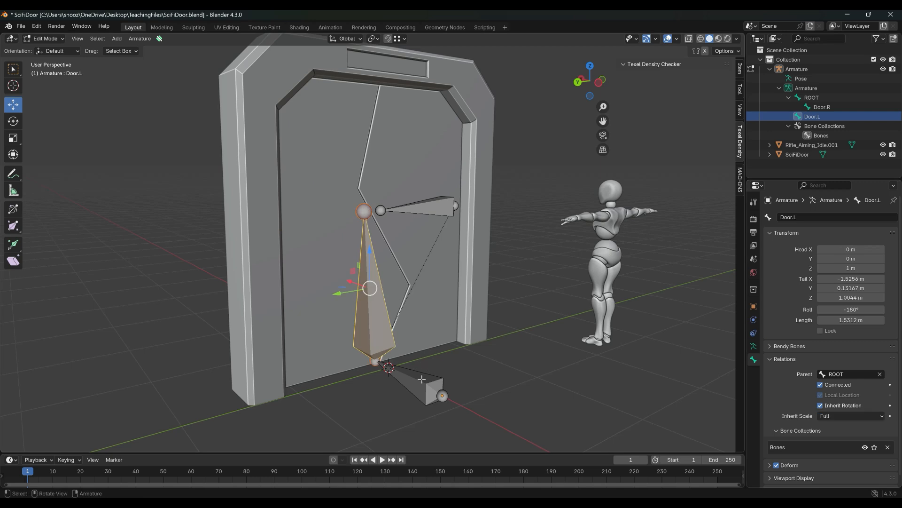
key("ctrl+z")
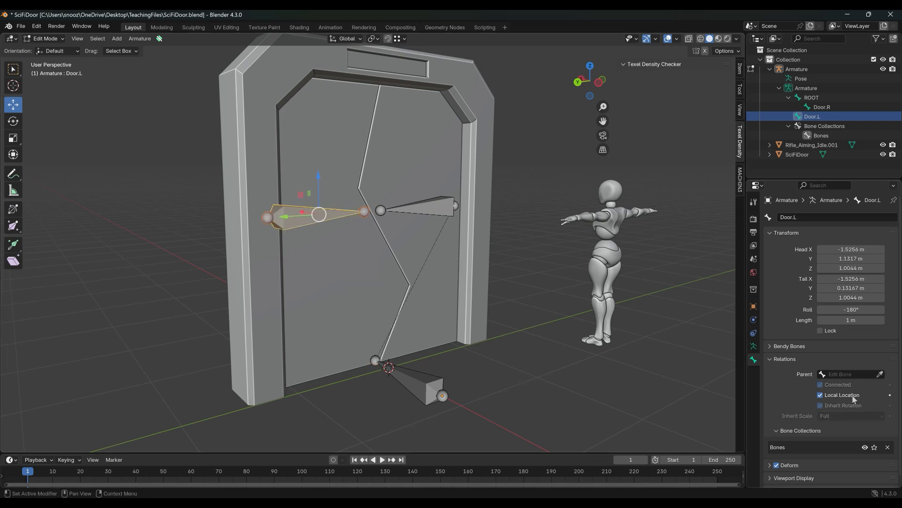
Parent the Door.L bone to ROOT without connecting it, by sampling the root bone in the viewport
left_click(878, 375)
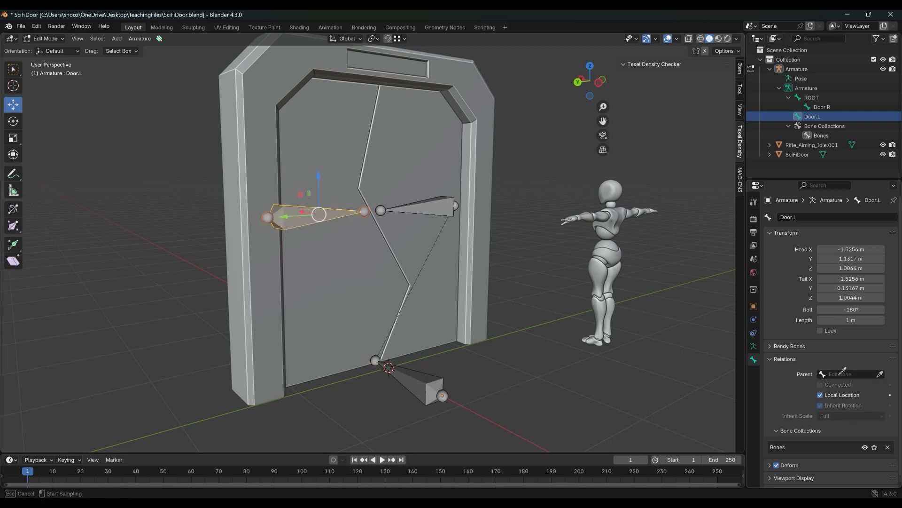
left_click(431, 376)
middle_click_drag(414, 324, 302, 263)
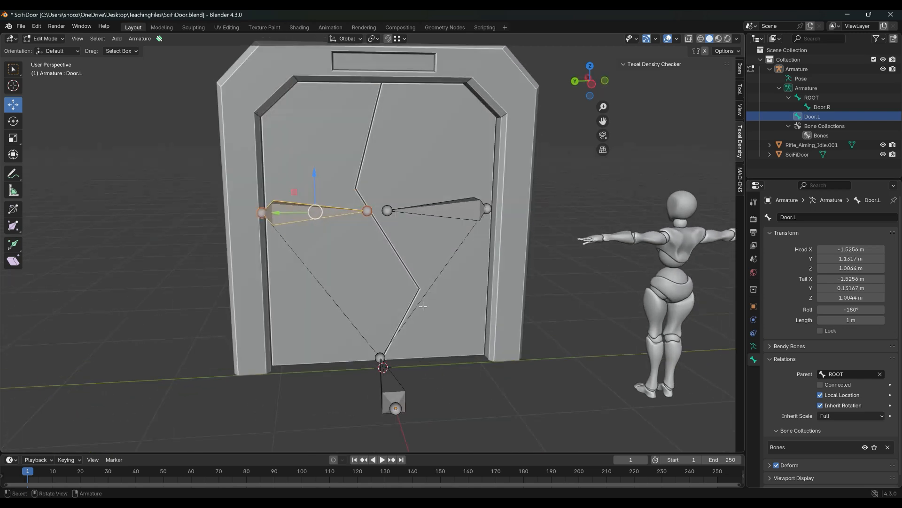
Test-move the Door.R and Door.L bones along the Y axis, and restore each to its original position
middle_click_drag(382, 367, 442, 282)
left_click(410, 215)
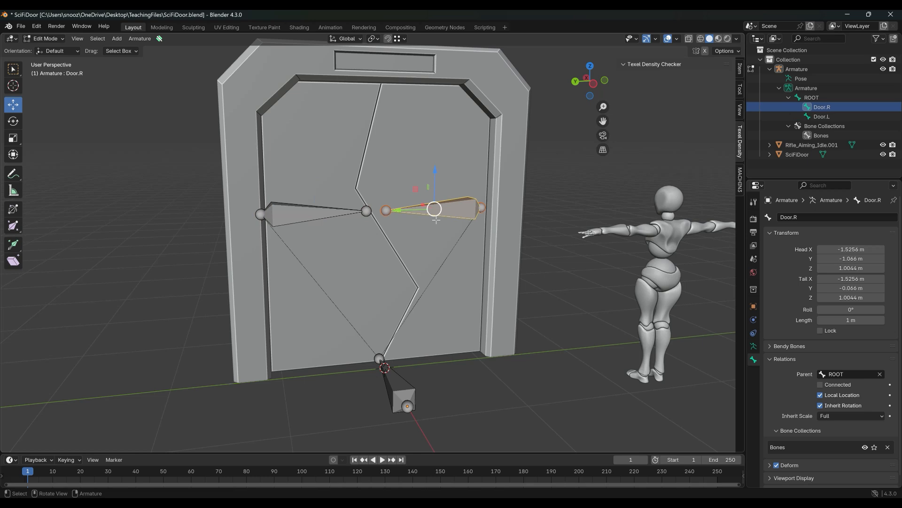
key("g")
key("y")
left_click(392, 213)
left_click(280, 219)
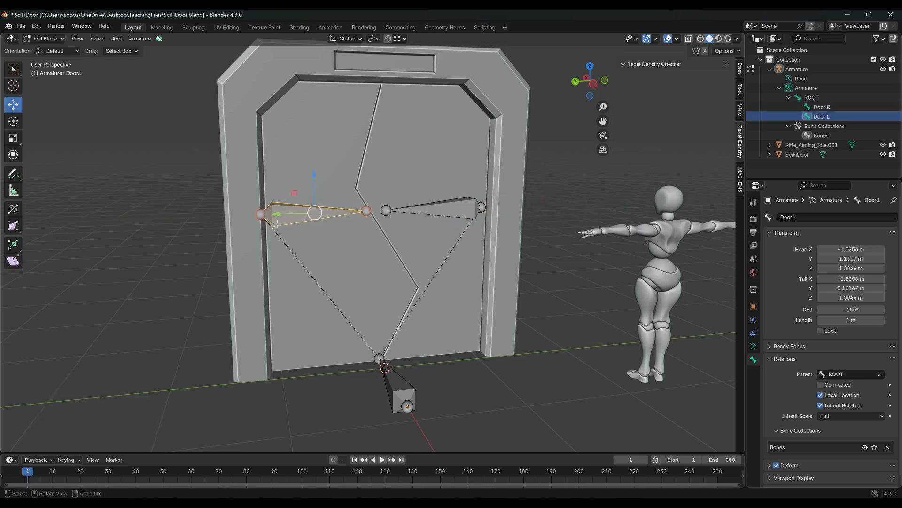
key("g")
key("y")
left_click(132, 216)
key("ctrl+z")
Select the ROOT bone, and return from armature editing to Object Mode
left_click(395, 390)
middle_click_drag(393, 379, 406, 361)
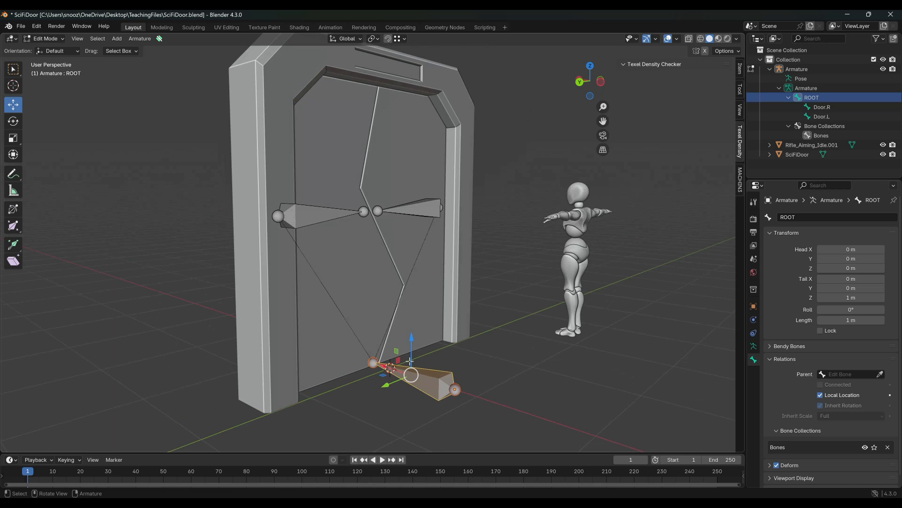
middle_click_drag(498, 287, 432, 303)
key("ctrl+Tab")
left_click(419, 237)
left_click(410, 113)
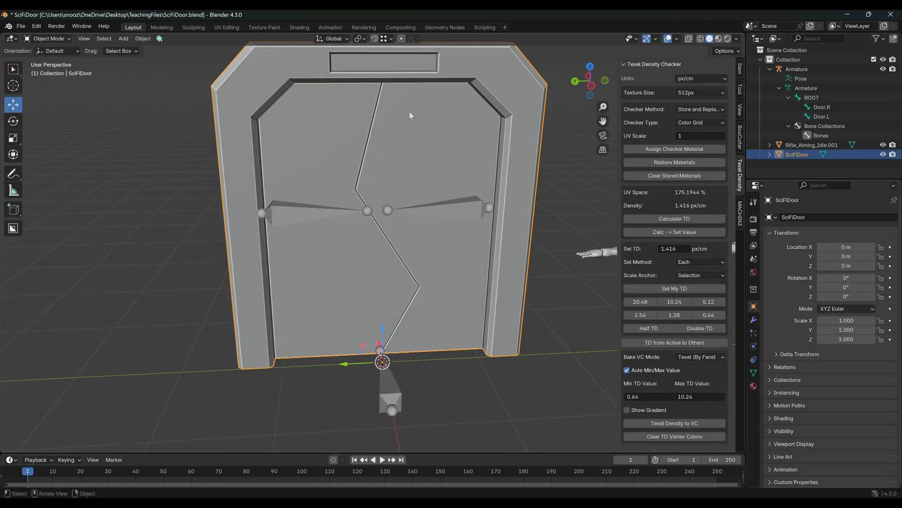
Select the armature, show its object transform properties, and apply all transforms to it
left_click(388, 370)
middle_click_drag(427, 388, 435, 385)
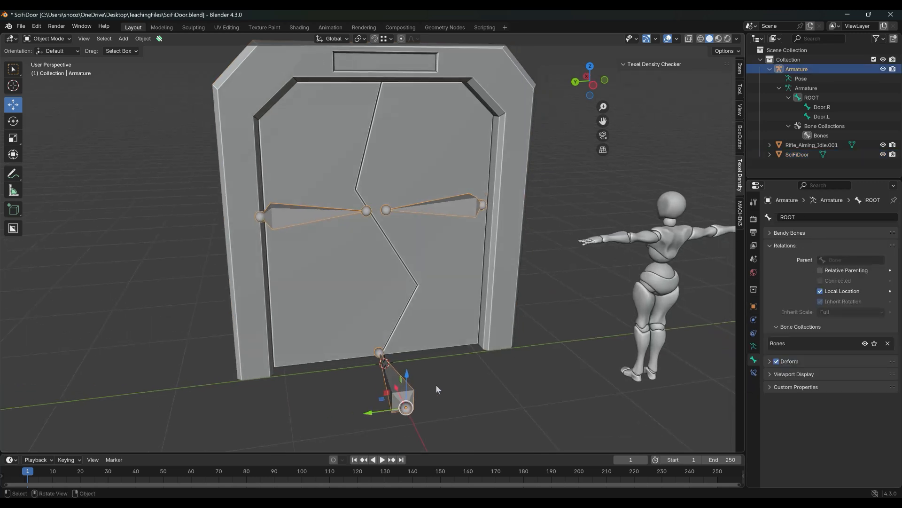
left_click(753, 306)
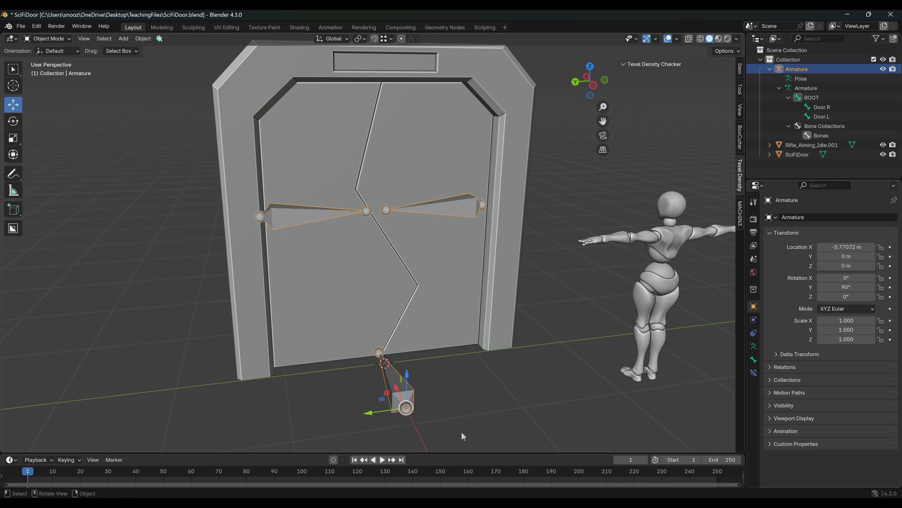
key("ctrl+a")
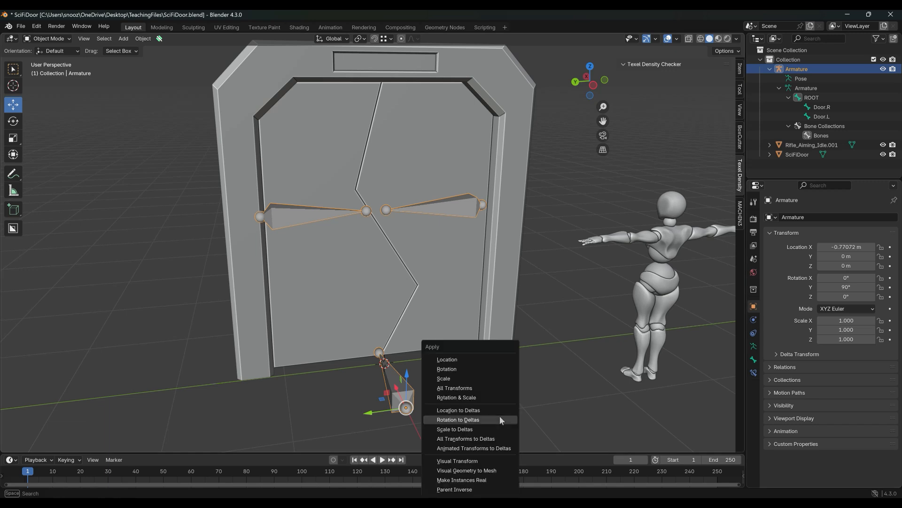
left_click(462, 389)
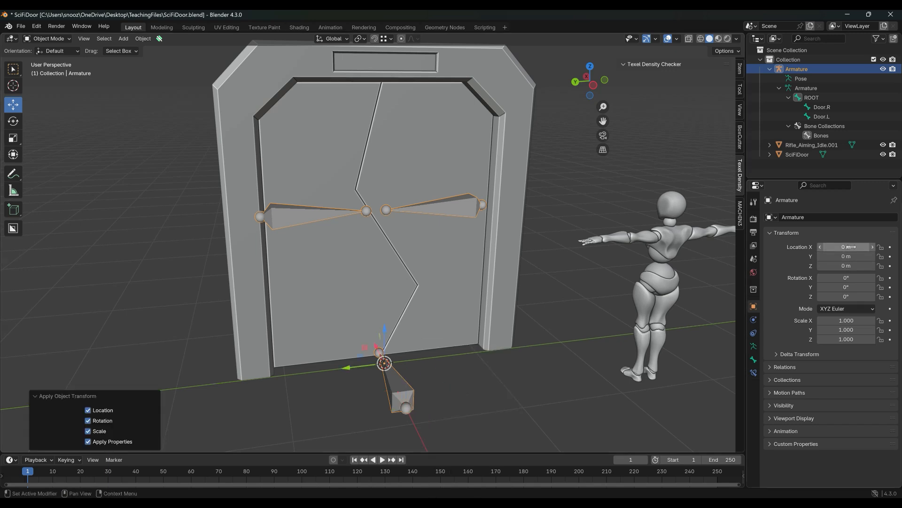
Parent the SciFiDoor mesh to the armature using Armature Deform With Empty Groups
middle_click_drag(484, 376, 377, 278)
left_click(351, 251)
middle_click_drag(289, 252, 340, 297)
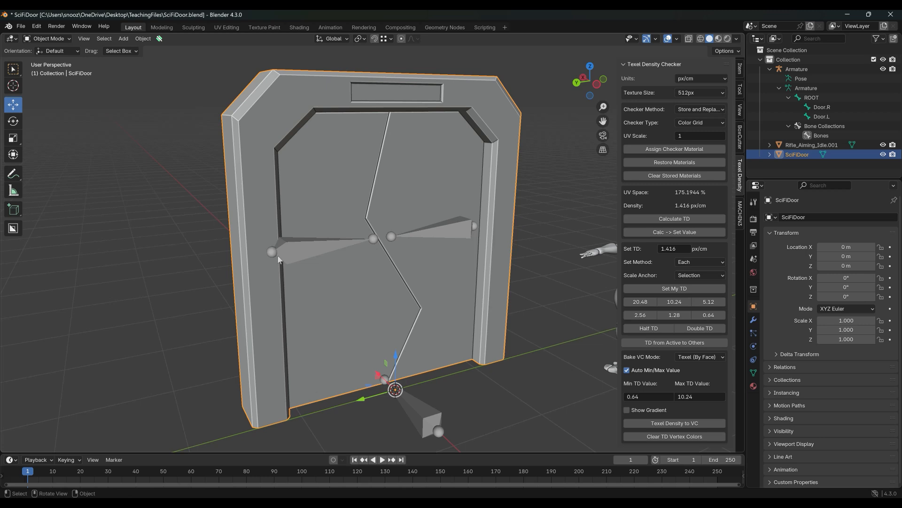
left_click(304, 250, "shift")
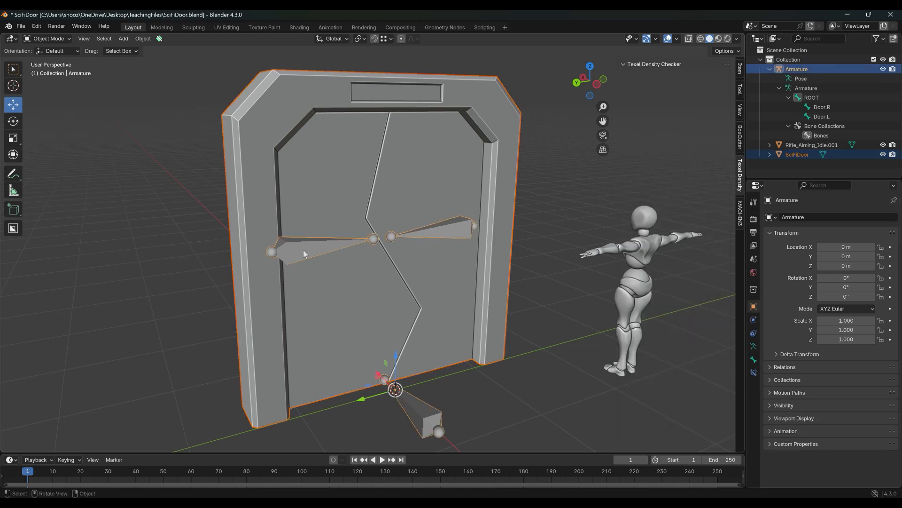
key("ctrl+p")
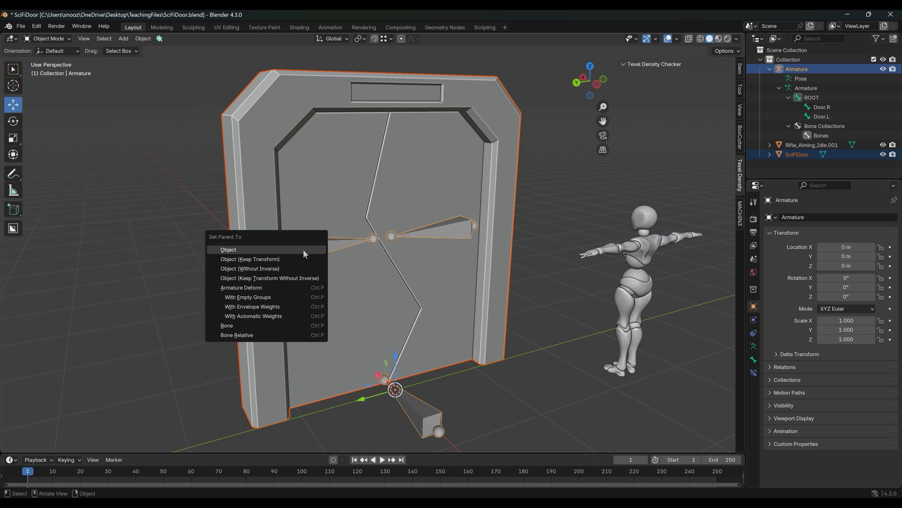
left_click(280, 298)
Select only the SciFiDoor mesh and show its vertex groups in the object data properties
left_click(422, 253)
middle_click_drag(423, 254, 471, 293)
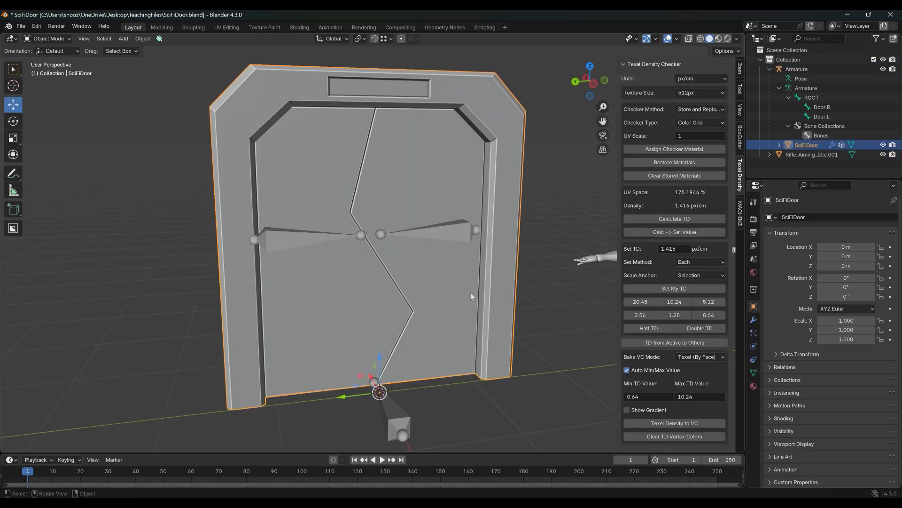
left_click(427, 234)
left_click(426, 185)
left_click(754, 373)
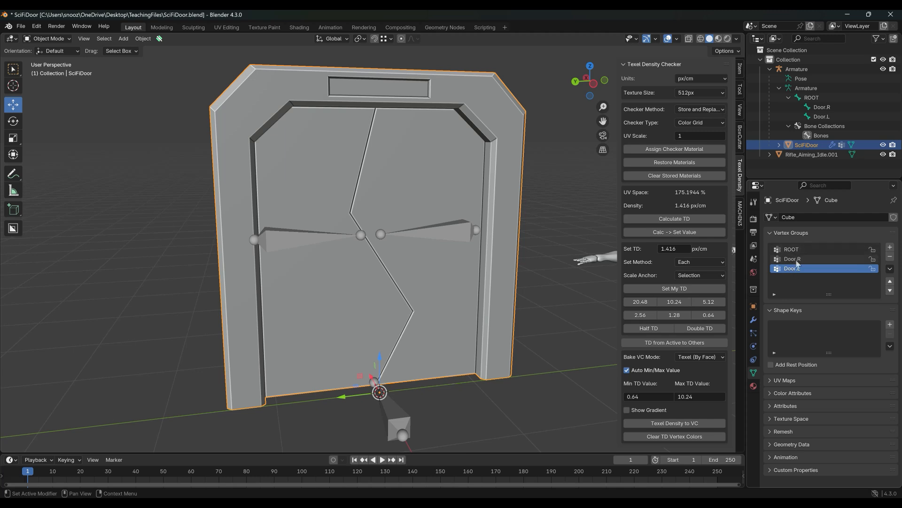
Switch the door mesh to Weight Paint mode and examine the weights of the ROOT, Door.R and Door.L vertex groups
left_click(53, 40)
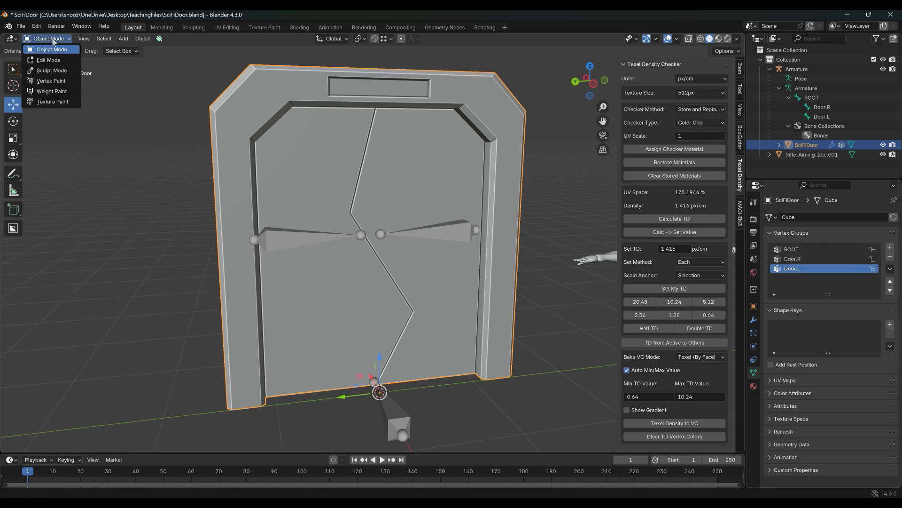
left_click(51, 91)
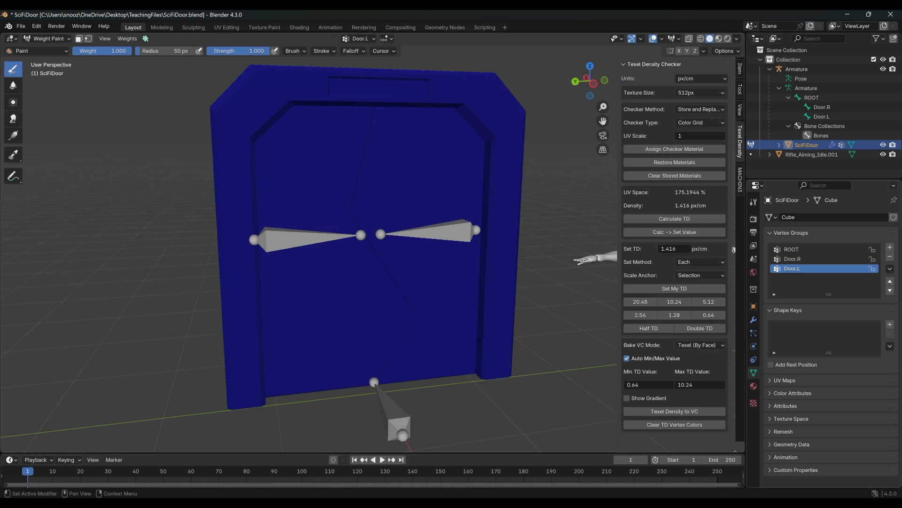
left_click(800, 260)
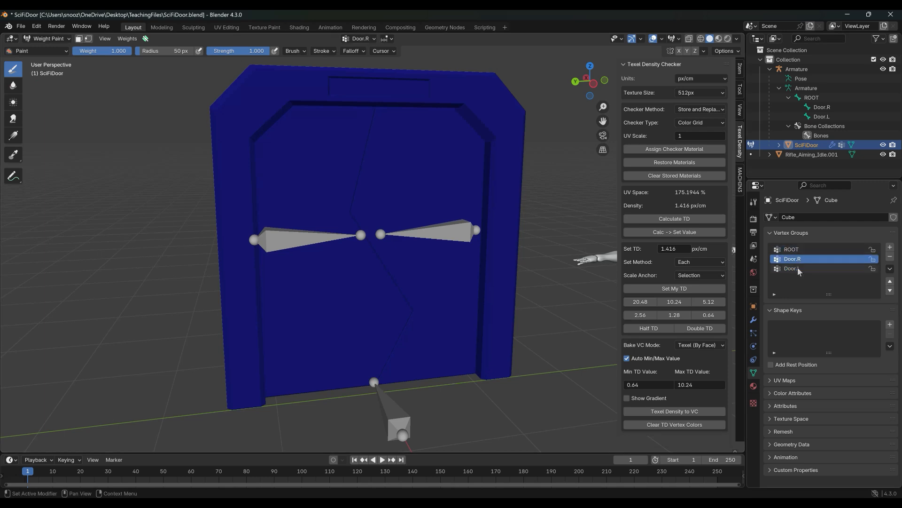
left_click(796, 254)
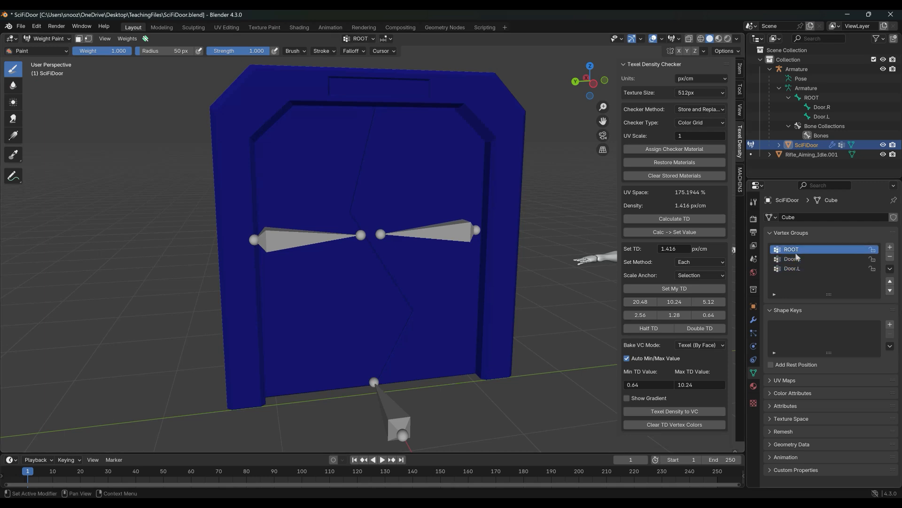
left_click(797, 260)
left_click(797, 268)
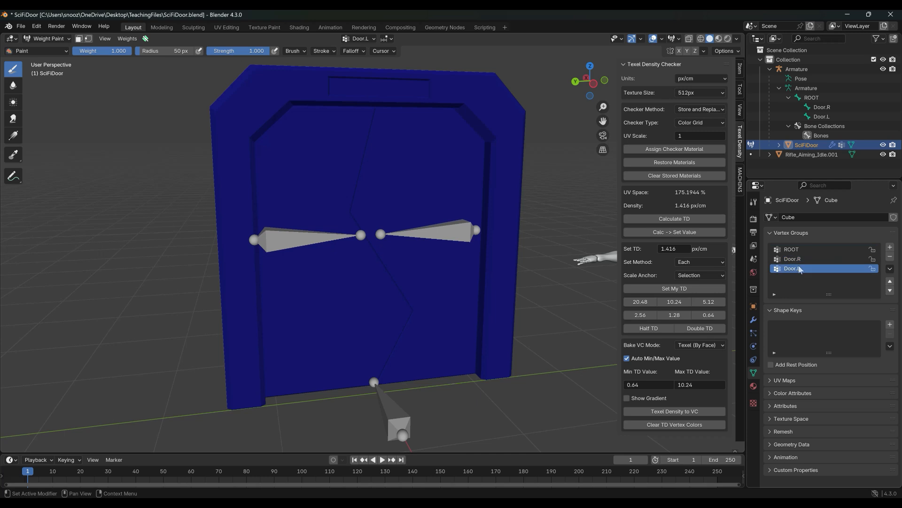
middle_click_drag(538, 338, 523, 330)
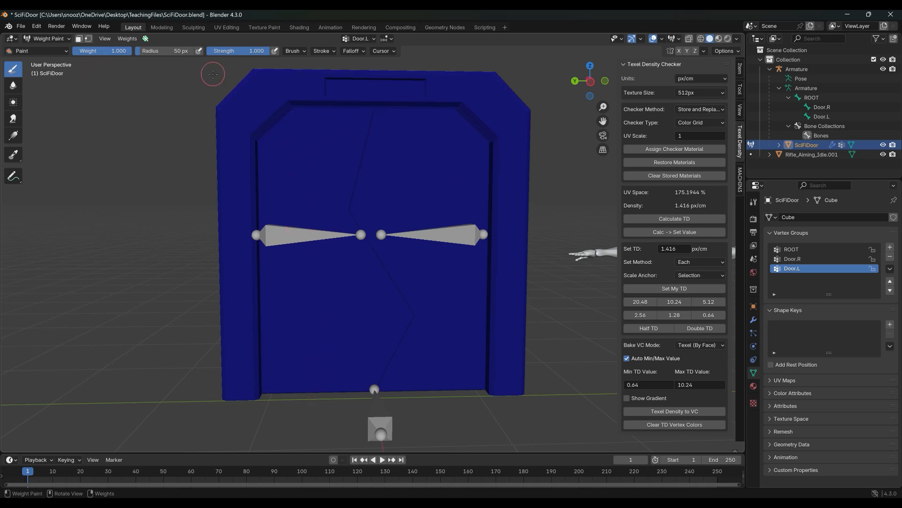
middle_click_drag(108, 66, 286, 150)
left_click(809, 259)
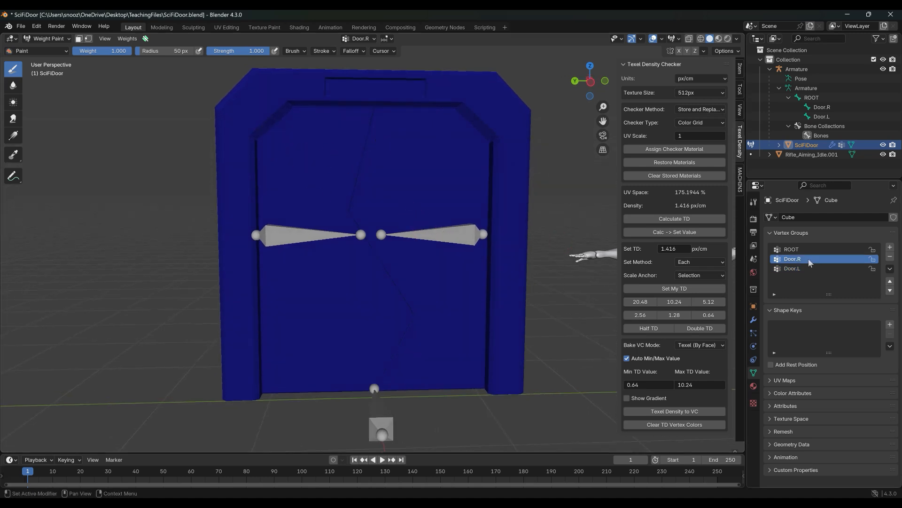
Paint trial weights for the ROOT group on the door panel and the frame's upper corner, and undo the strokes
left_click(806, 249)
left_click_drag(353, 167, 364, 230)
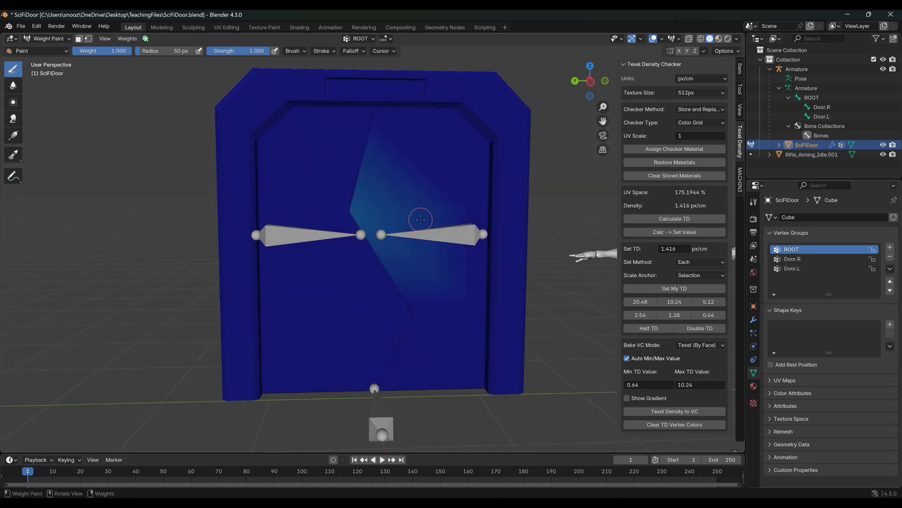
left_click_drag(451, 106, 475, 141)
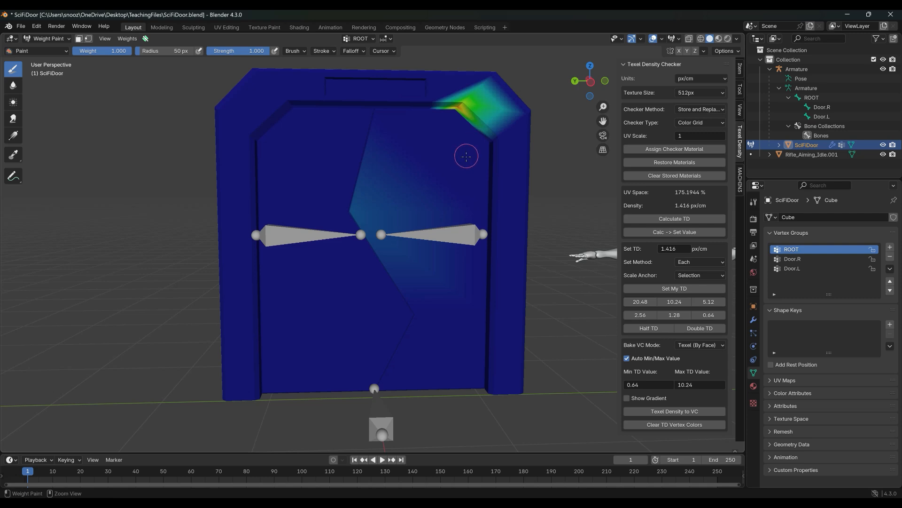
key("ctrl+z")
key("ctrl+z")
Paint trial weights for the Door.L group along the frame's upper-left corner and side, and undo the strokes
left_click_drag(297, 122, 288, 94)
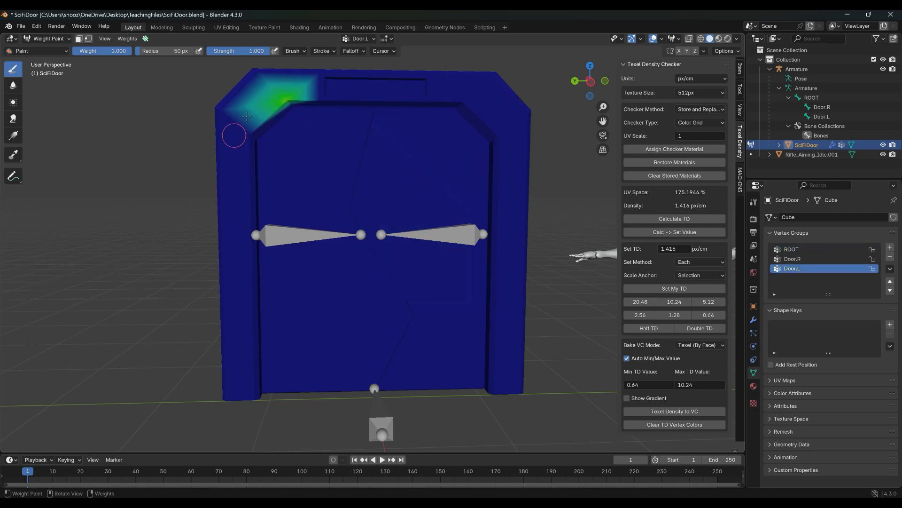
left_click_drag(246, 155, 232, 111)
key("ctrl+z")
mouse_move(289, 104)
left_mouse_down()
mouse_move(271, 100)
mouse_move(259, 109)
mouse_move(235, 154)
left_mouse_up()
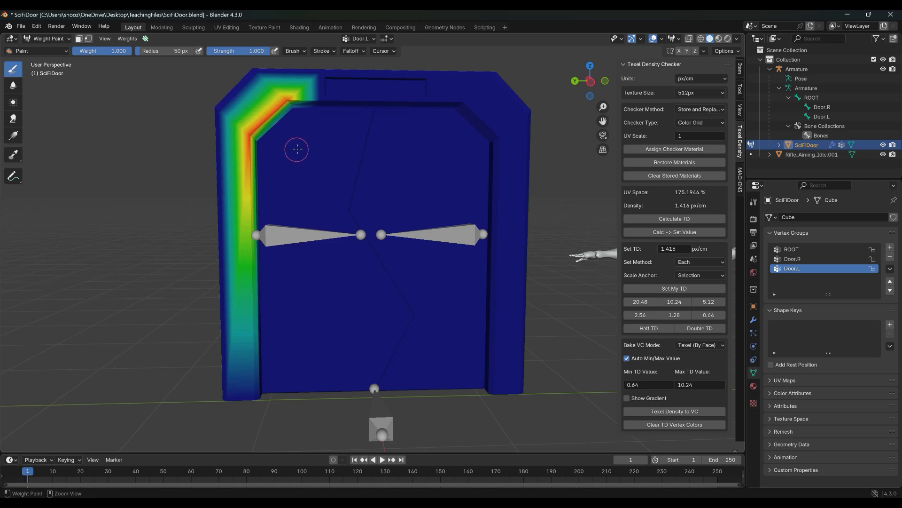
key("ctrl+z")
Switch the door mesh to Edit Mode and select all left panel faces linked to its upper face, delimited by seams
mouse_move(308, 183)
middle_mouse_down()
mouse_move(340, 182)
mouse_move(329, 180)
middle_mouse_up()
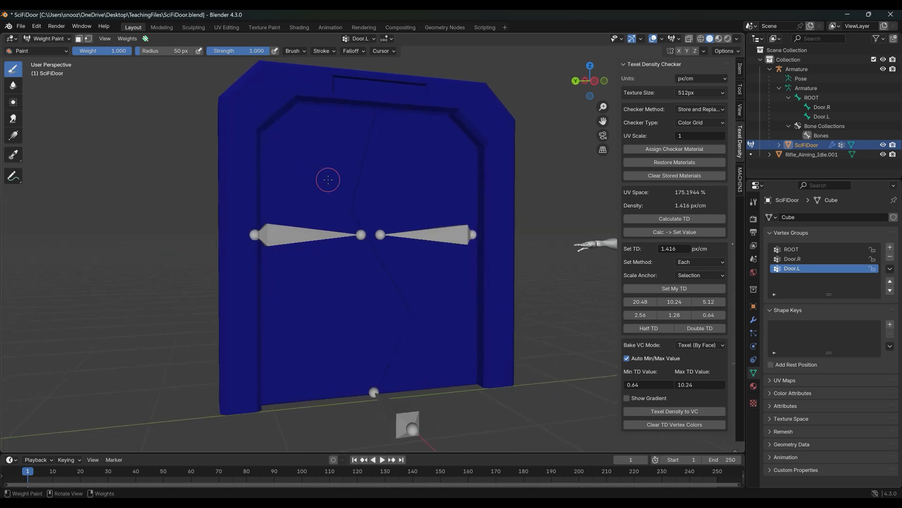
left_click(62, 40)
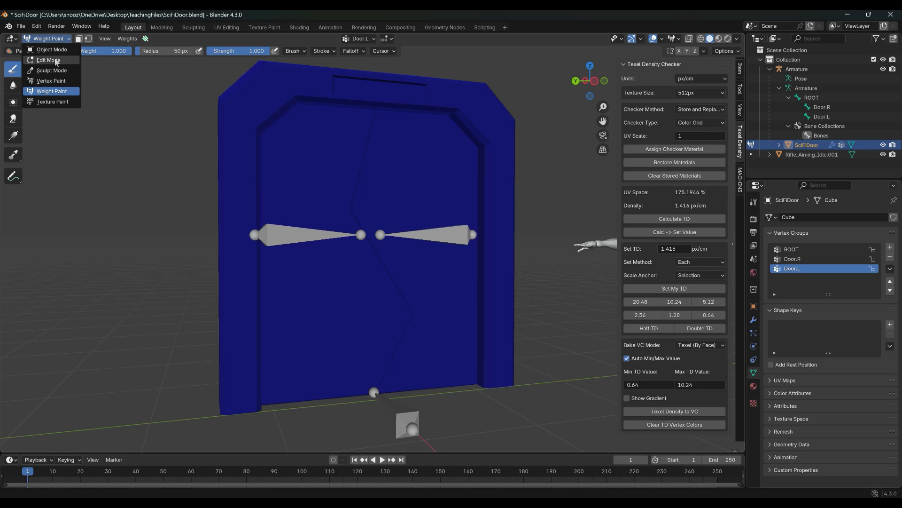
left_click(48, 60)
left_click(311, 176)
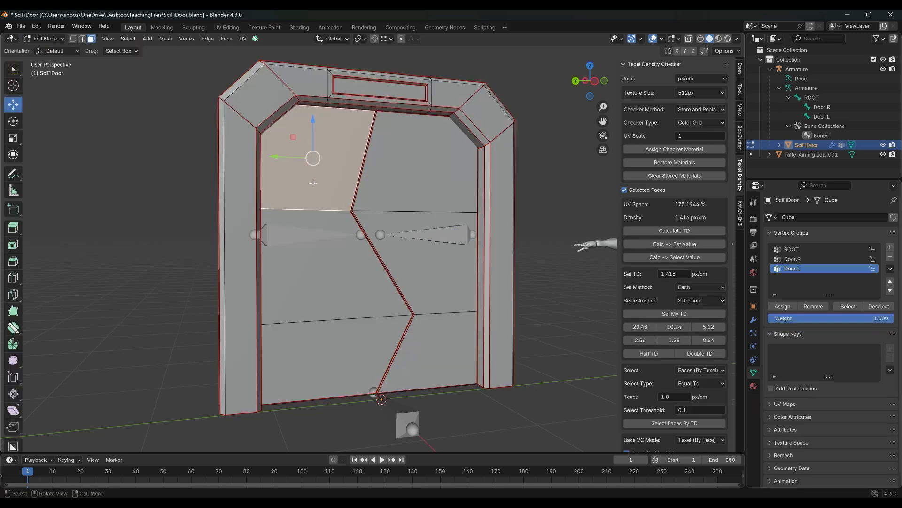
key("ctrl+l")
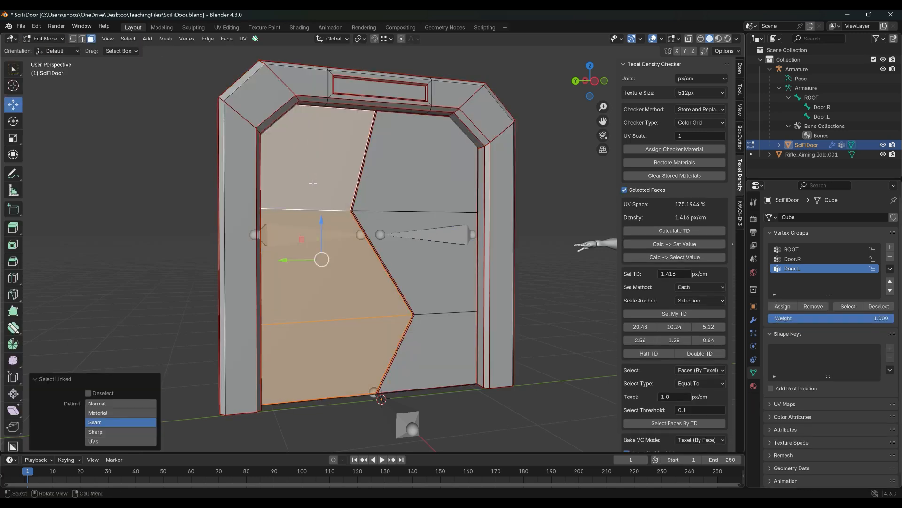
Reduce the selection to only the upper front face of the left door panel
middle_click_drag(322, 196, 312, 196)
left_click(312, 197)
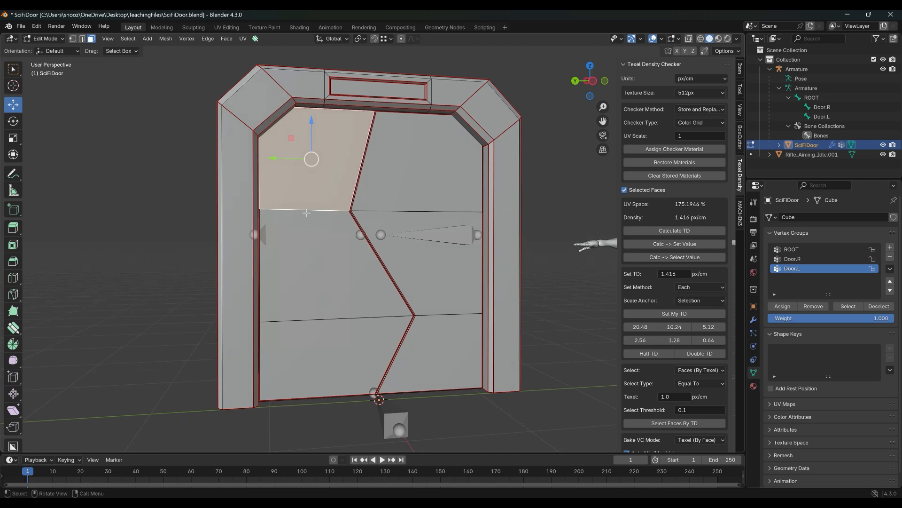
middle_click_drag(333, 178, 320, 130)
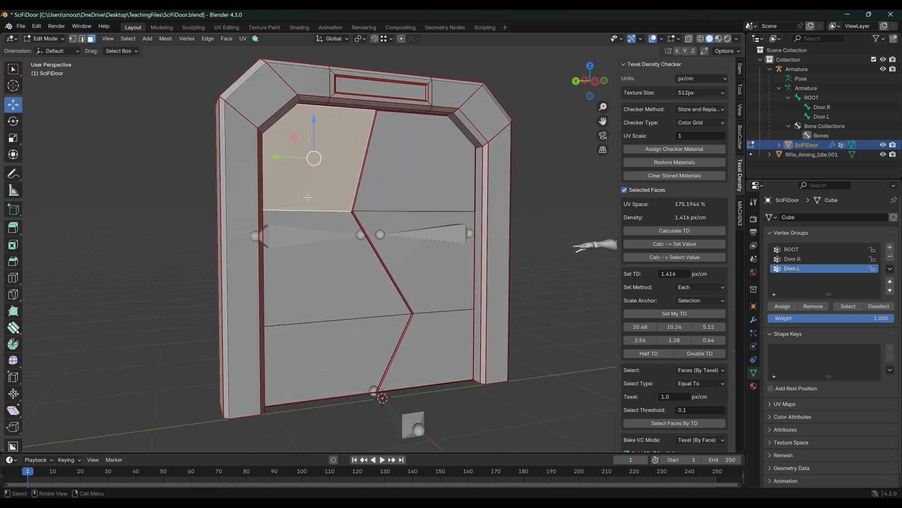
Select the left door panel's front faces linked by normal and assign them to the Door.L vertex group
key("l")
left_click(122, 404)
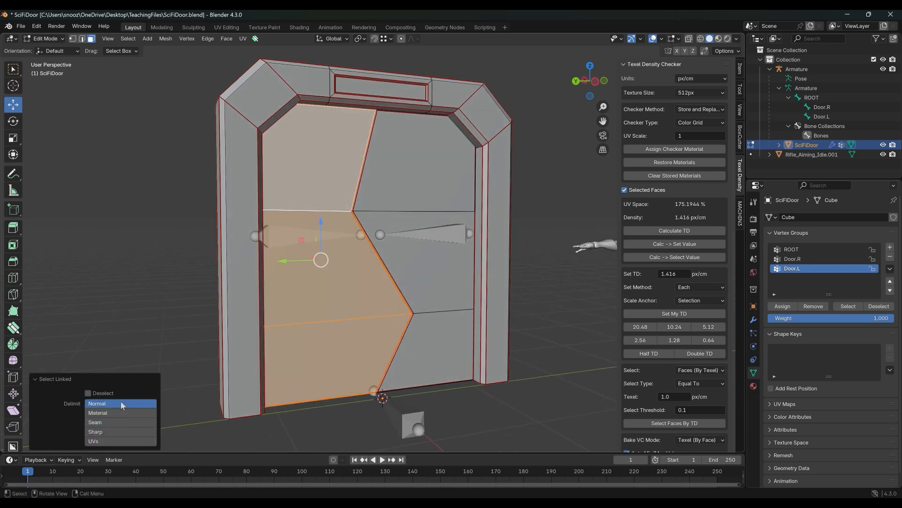
middle_click_drag(364, 372, 351, 298)
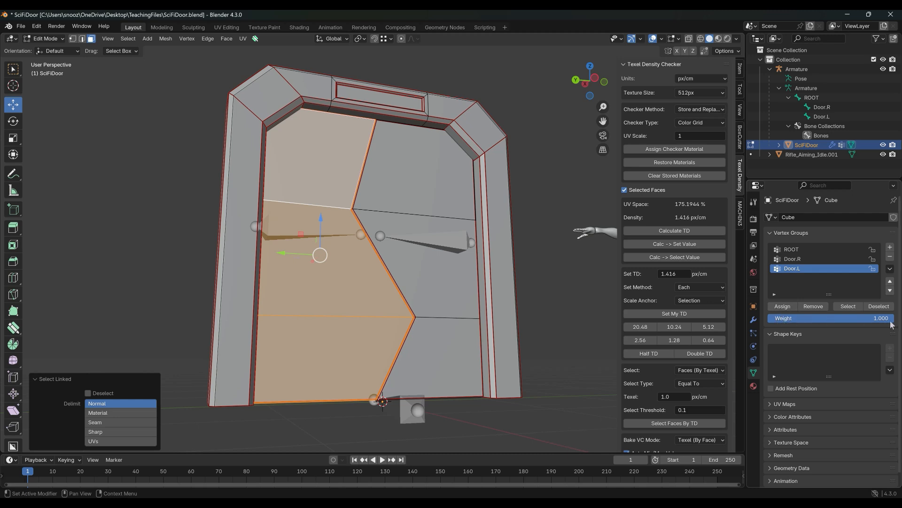
left_click(782, 306)
middle_click_drag(439, 284, 435, 286)
Check the Door.L weights on the door mesh in Weight Paint mode and return to Object Mode
key("ctrl+Tab")
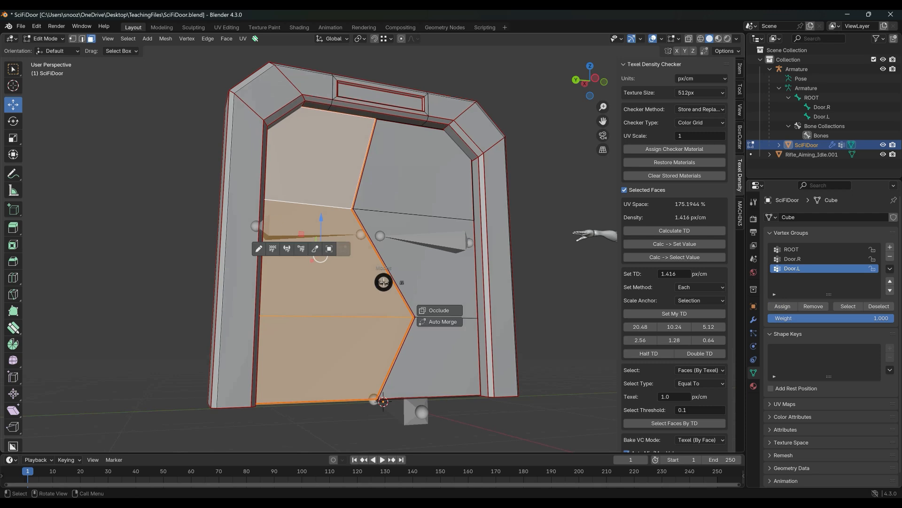
left_click(374, 231)
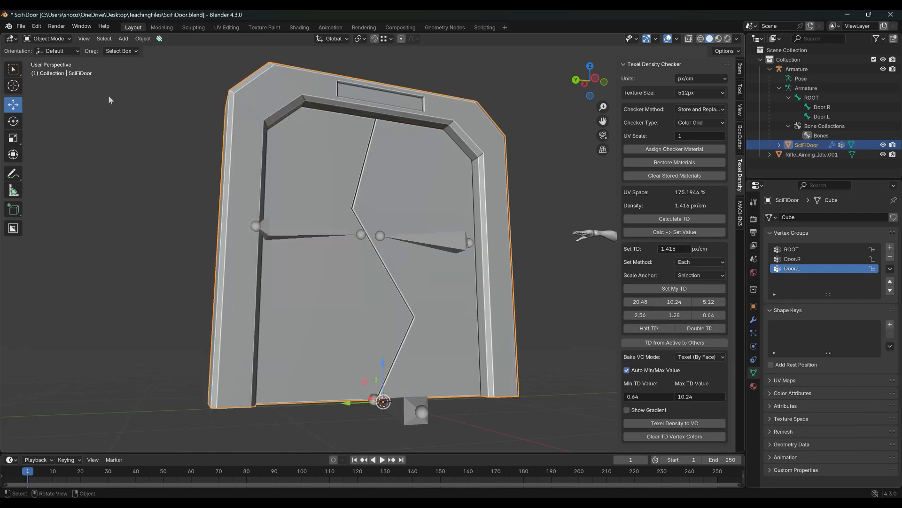
left_click(47, 38)
left_click(45, 92)
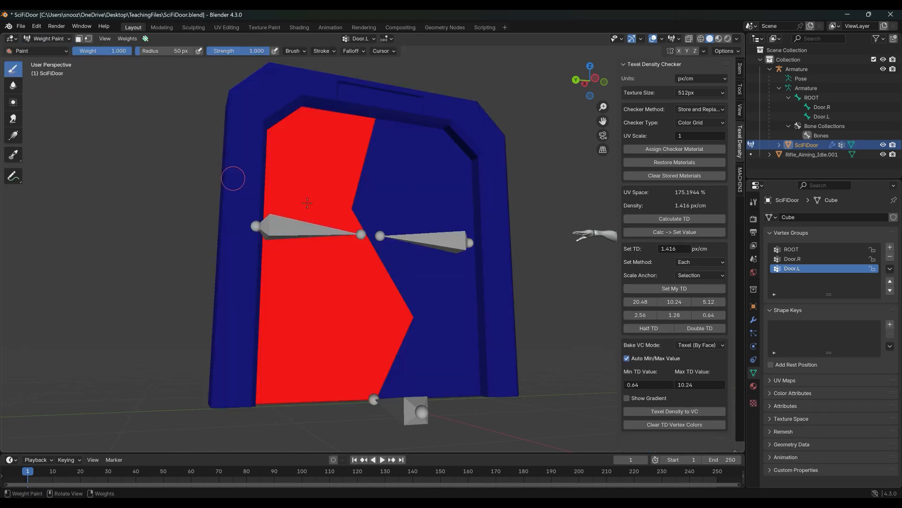
mouse_move(323, 343)
middle_mouse_down()
mouse_move(329, 404)
mouse_move(321, 302)
middle_mouse_up()
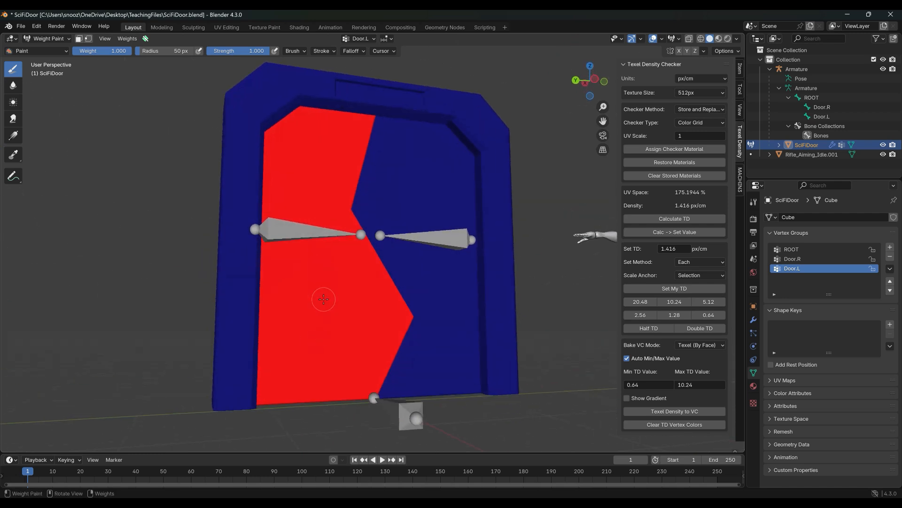
left_click(47, 39)
left_click(44, 48)
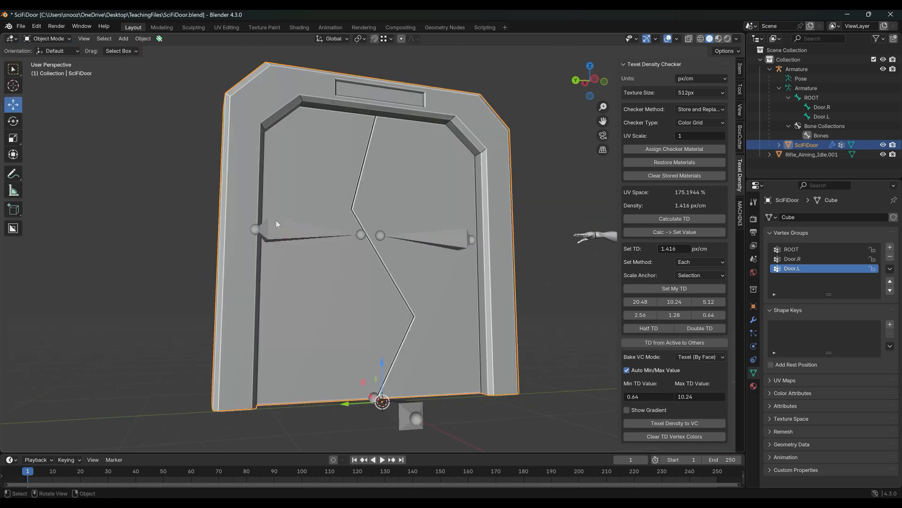
Put the armature in Pose Mode, test-move the Door.L bone sideways and undo the move
left_click(277, 226)
key("ctrl+Tab")
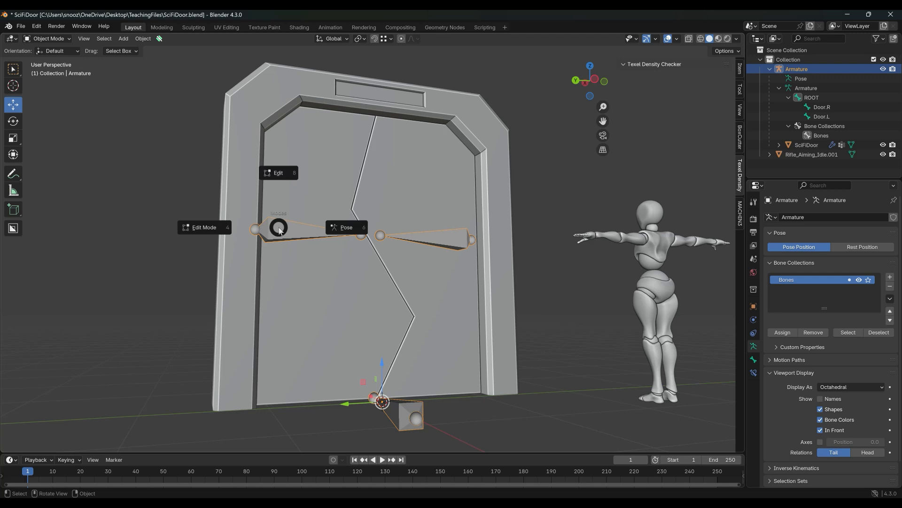
left_click(237, 234)
key("ctrl+Tab")
left_click(328, 231)
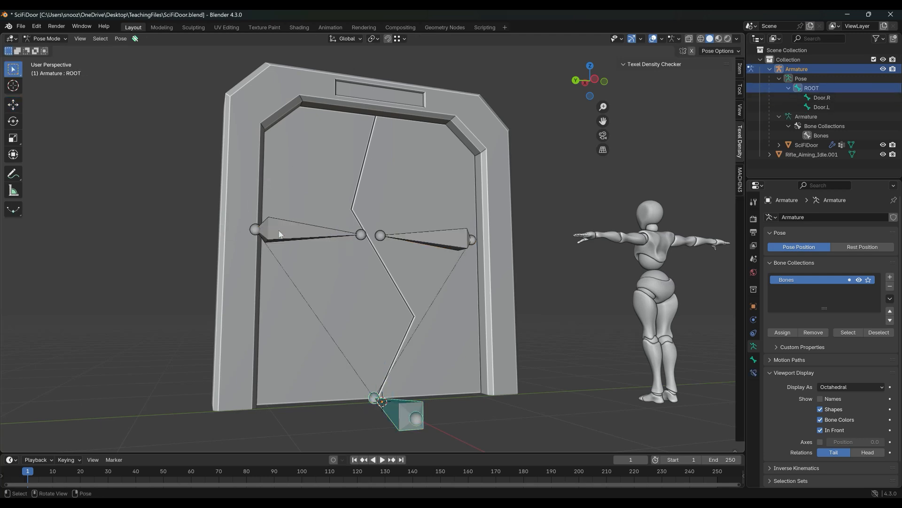
left_click(279, 233)
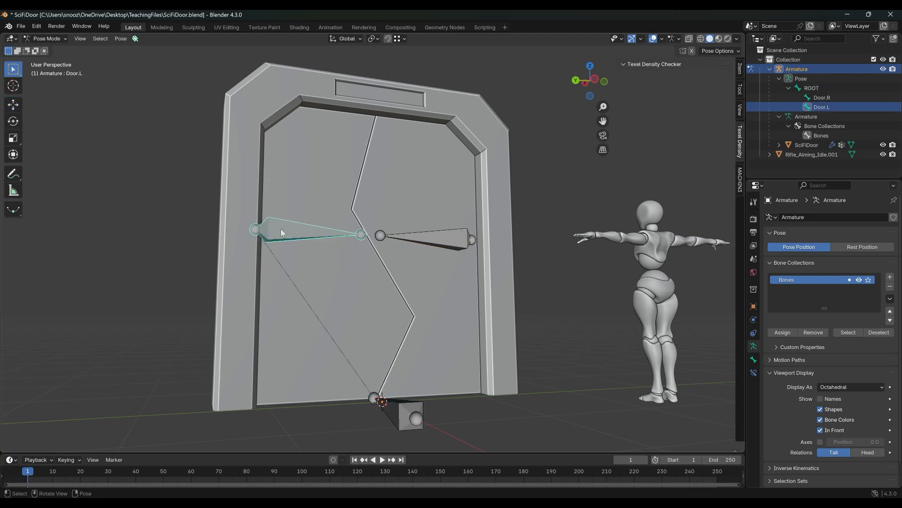
left_click(13, 105)
left_click_drag(217, 231, 221, 249)
key("ctrl+z")
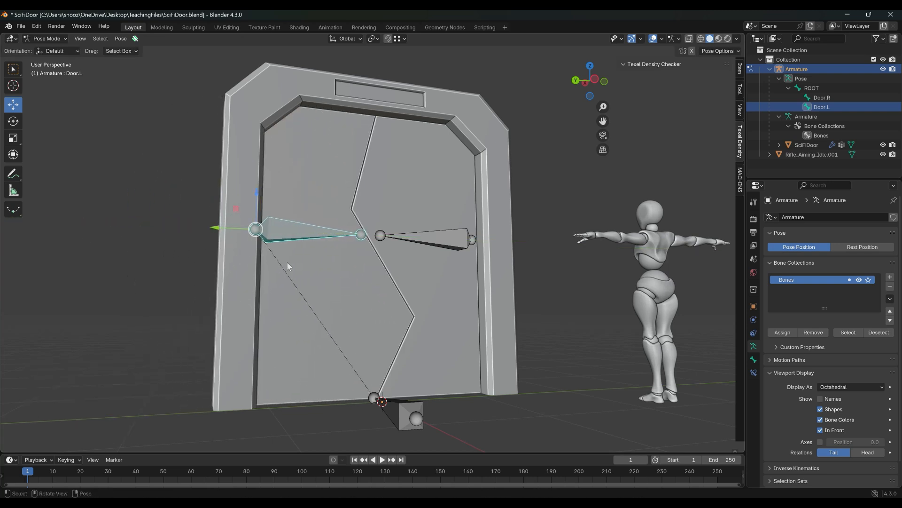
Select the Door.R bone, return to Object Mode and open the door mesh in Edit Mode
left_click(527, 299)
middle_click_drag(424, 287, 436, 286)
left_click(417, 238)
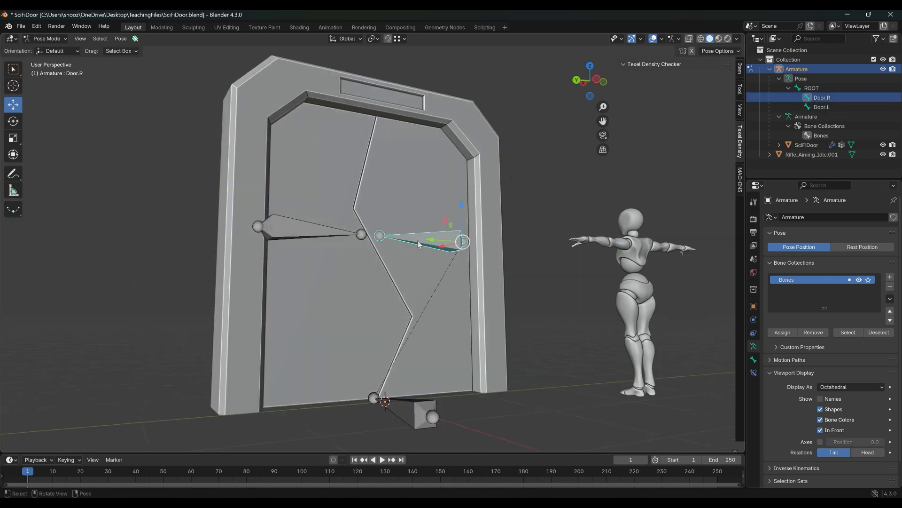
key("ctrl+Tab")
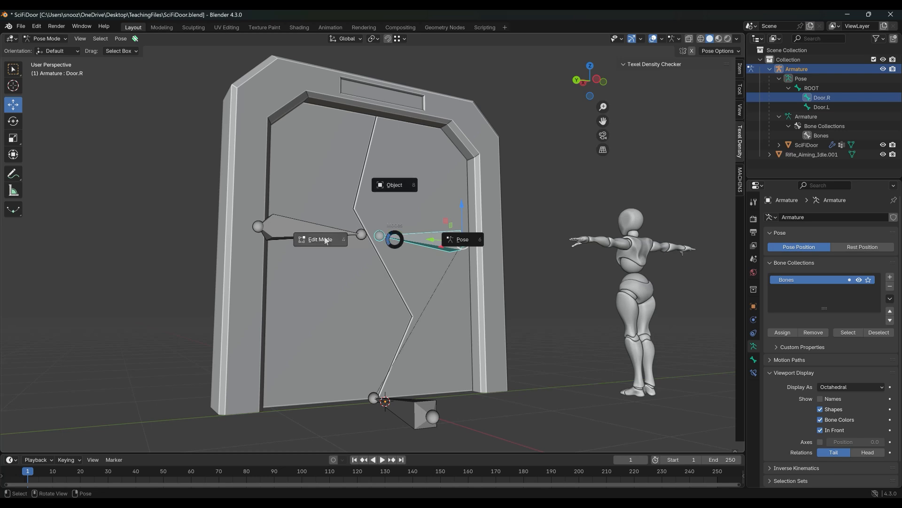
left_click(388, 185)
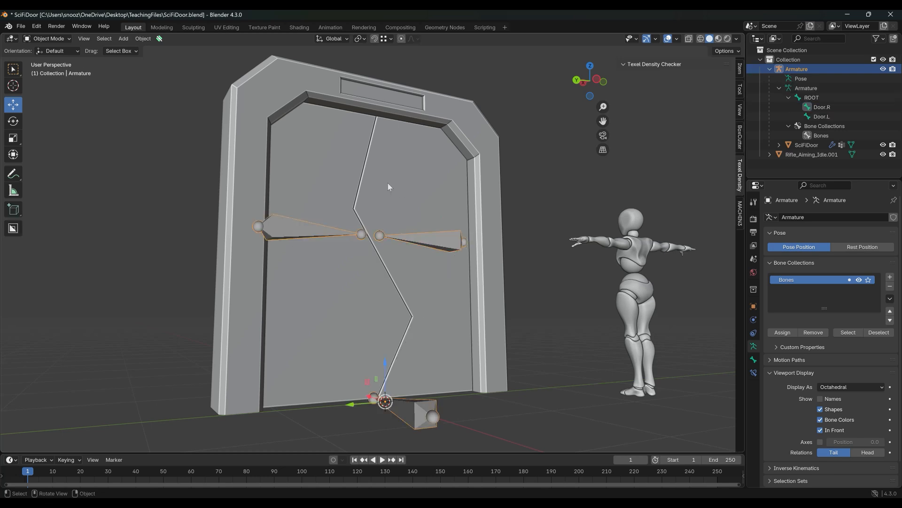
left_click(416, 149)
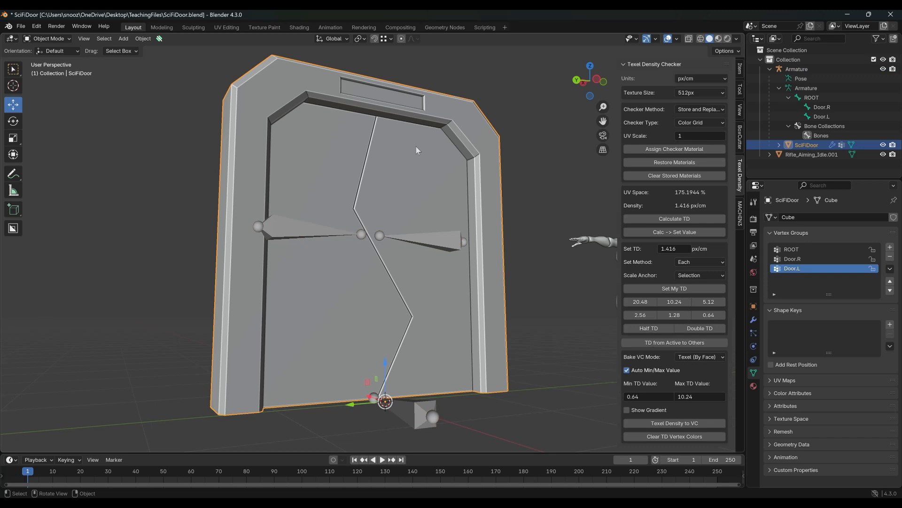
key("Tab")
Select the right door panel's front faces linked by normal and assign them to the Door.R vertex group
left_click(481, 152)
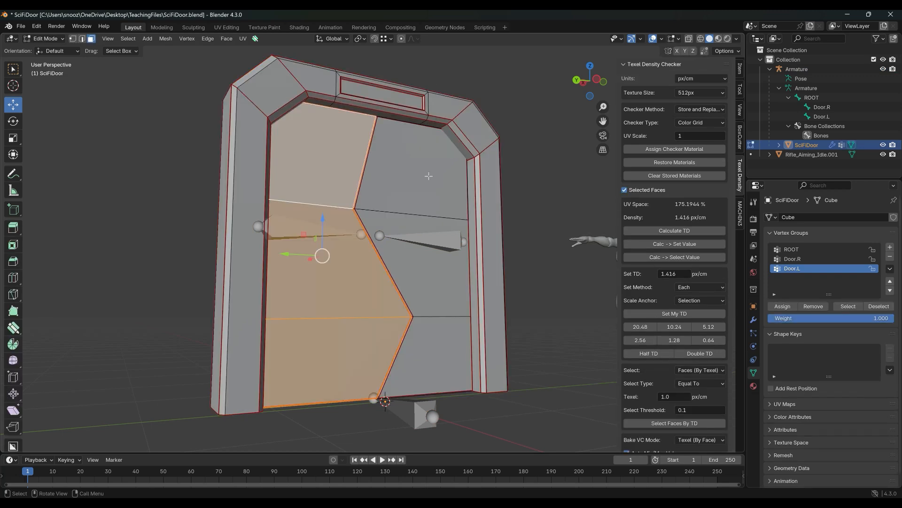
left_click(420, 178)
key("l")
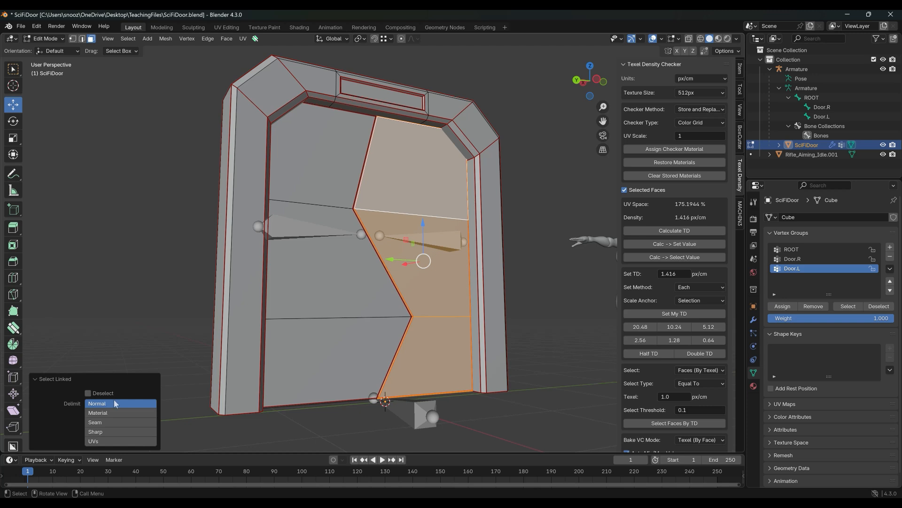
middle_click_drag(499, 255, 561, 257)
left_click(781, 307)
middle_click_drag(462, 299, 526, 306)
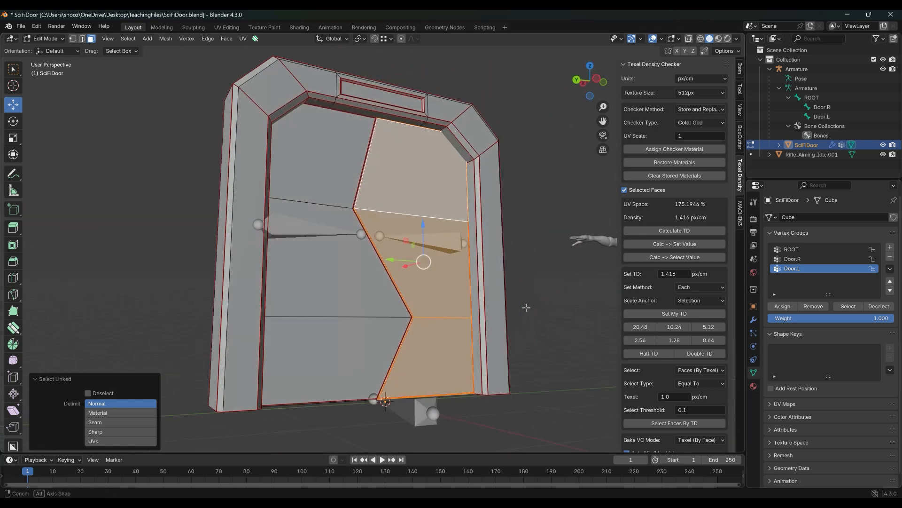
left_click(794, 260)
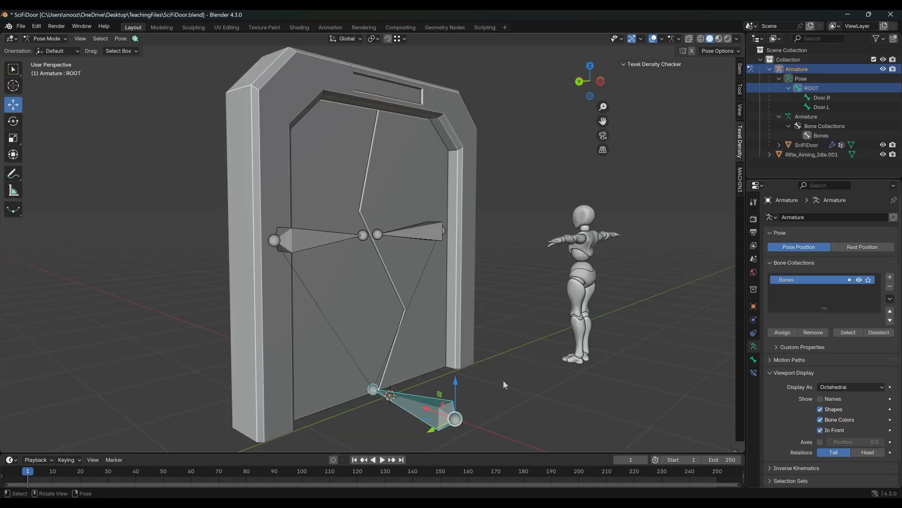
Test-move the Door.R and Door.L bones sideways in Pose Mode and reset their positions
middle_click_drag(503, 379, 463, 376)
left_click(446, 240)
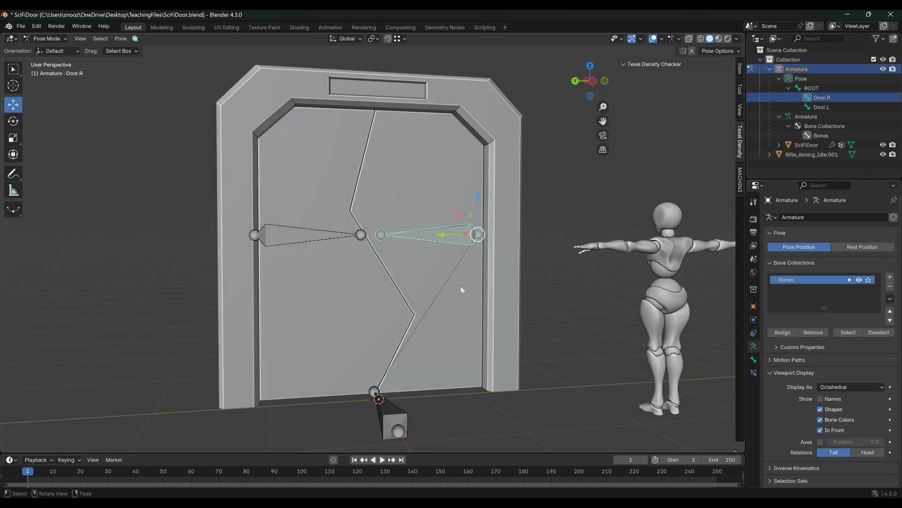
scroll(461, 290, "up", 2)
left_click_drag(472, 235, 445, 250)
key("alt+g")
left_click(291, 236)
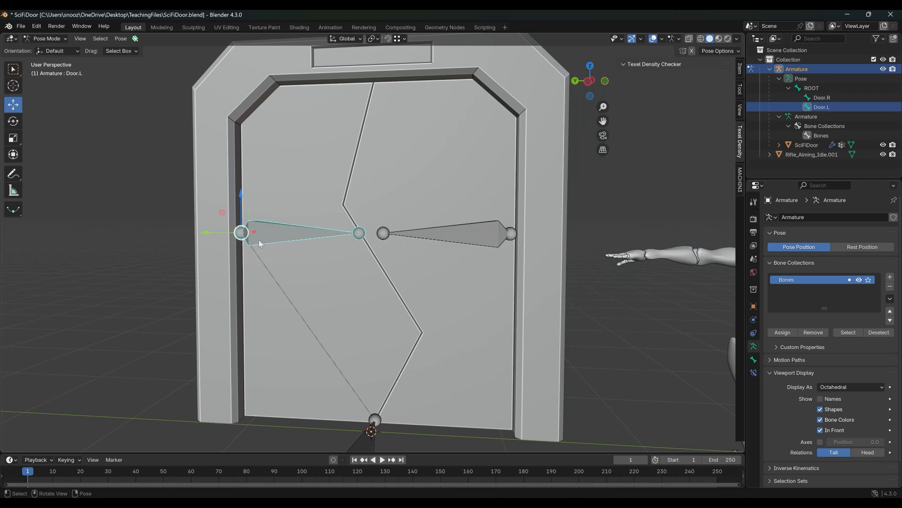
left_click_drag(213, 230, 219, 234)
middle_click_drag(357, 253, 447, 273)
scroll(400, 332, "down", 2)
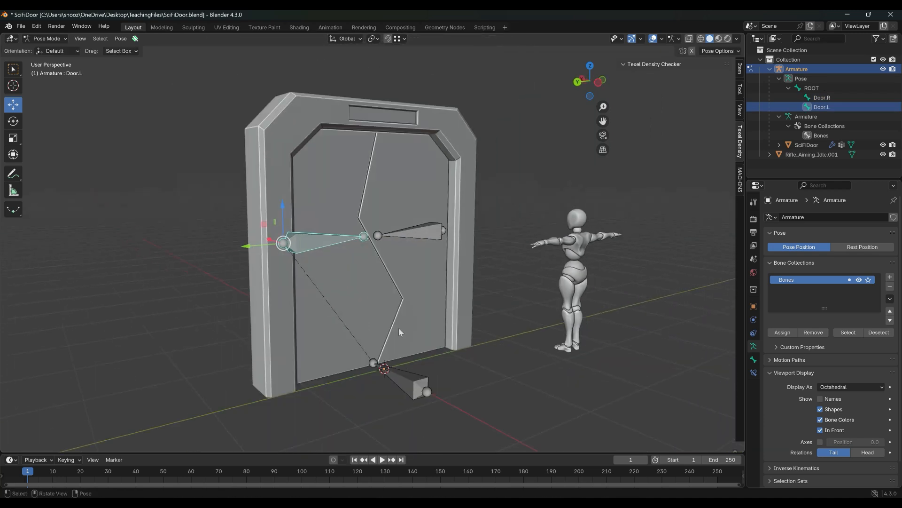
Select the ROOT bone, leave Pose Mode and open the door mesh in Edit Mode
left_click(405, 379)
key("ctrl+Tab")
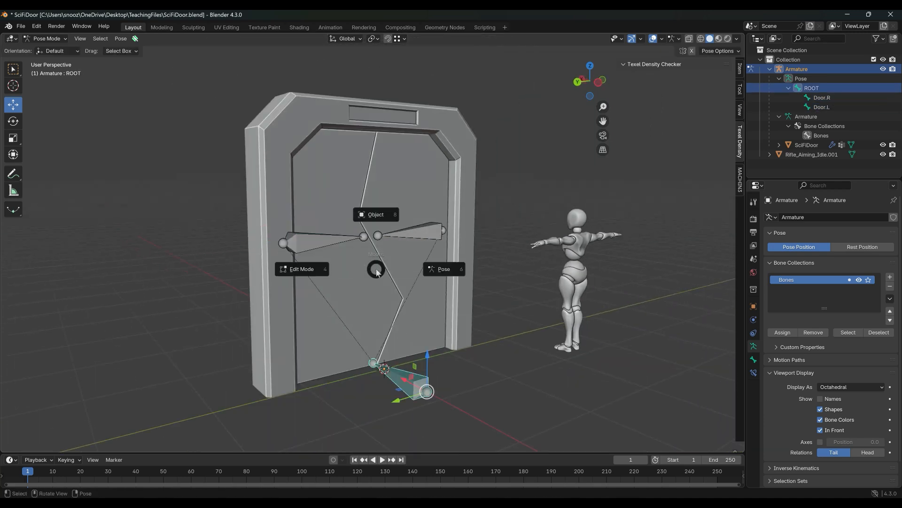
left_click(437, 269)
key("ctrl+Tab")
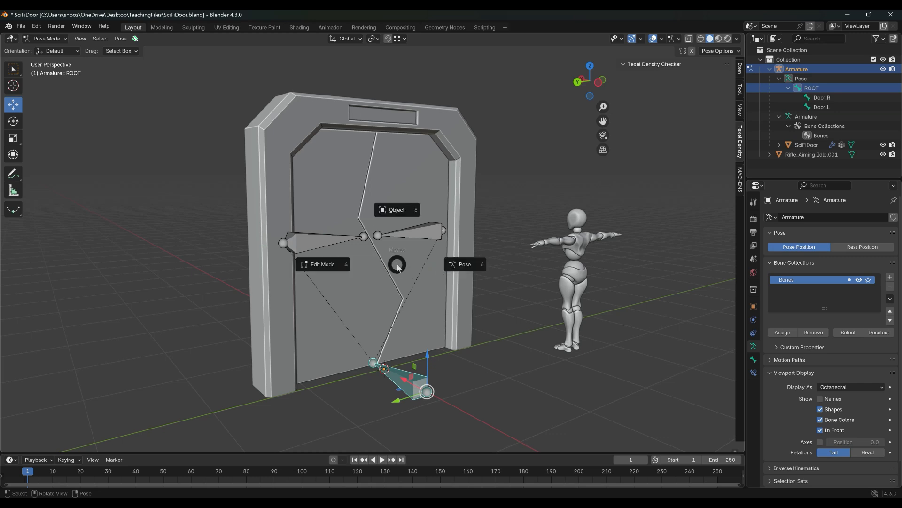
left_click(393, 214)
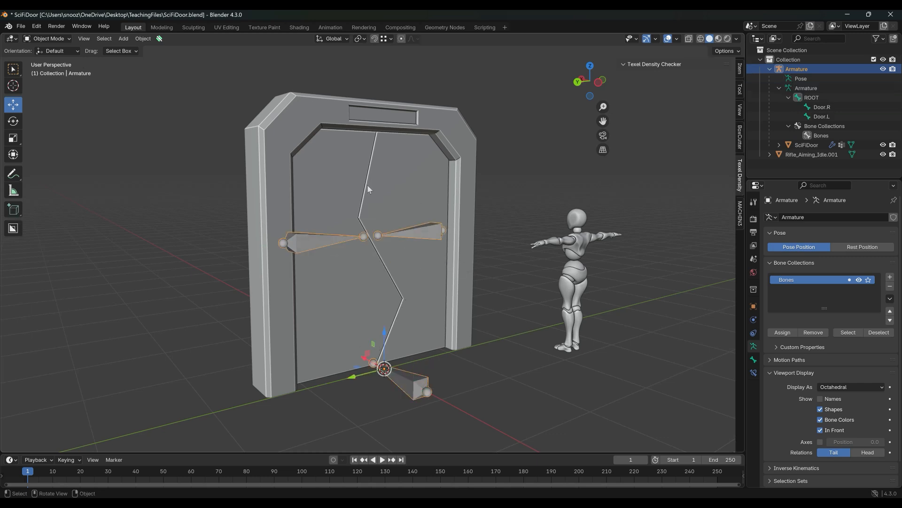
left_click(349, 121)
key("Tab")
Select the linked faces of the door frame, assign them to the ROOT vertex group and return to Object Mode
left_click(408, 122)
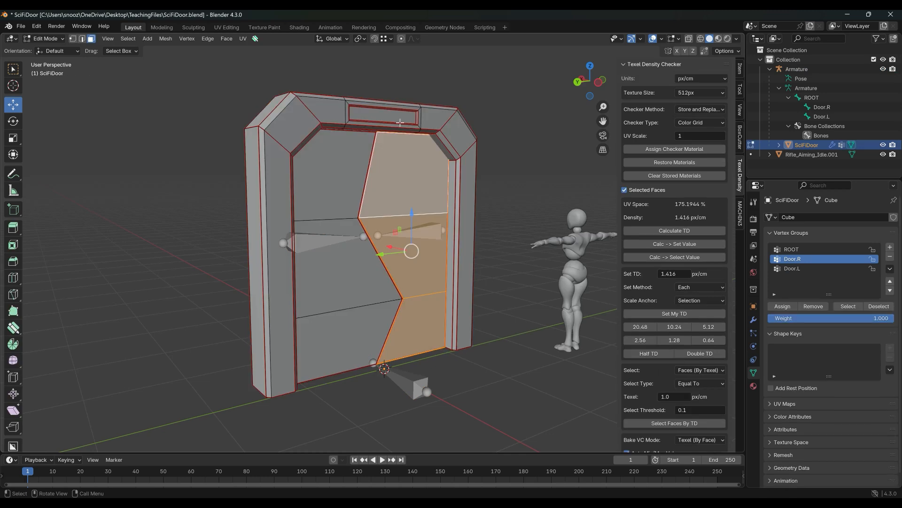
left_click(321, 114)
key("ctrl+l")
middle_click_drag(396, 273, 499, 250)
left_click(794, 250)
left_click(785, 307)
middle_click_drag(362, 282, 406, 285)
key("Tab")
Put the armature in Pose Mode, try moving the ROOT bone along the X axis and cancel the move
left_click(405, 230)
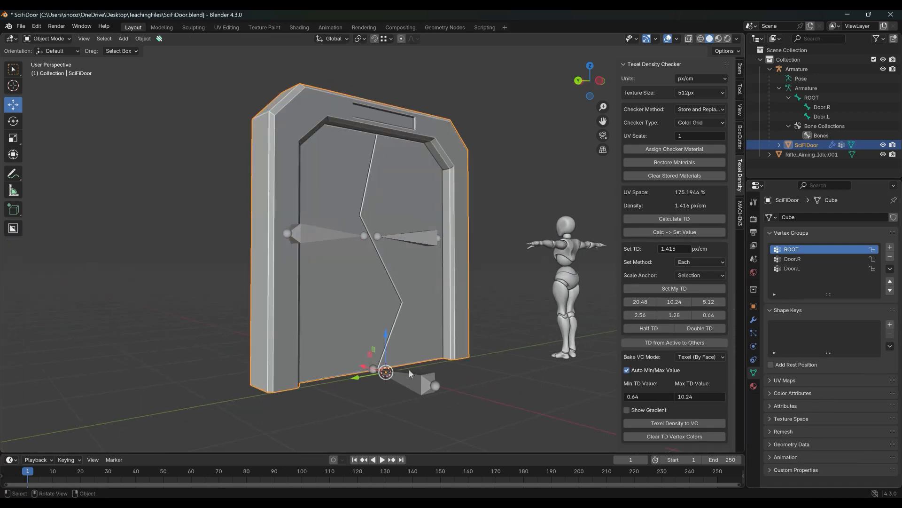
left_click(408, 237)
key("Tab")
left_click(414, 374)
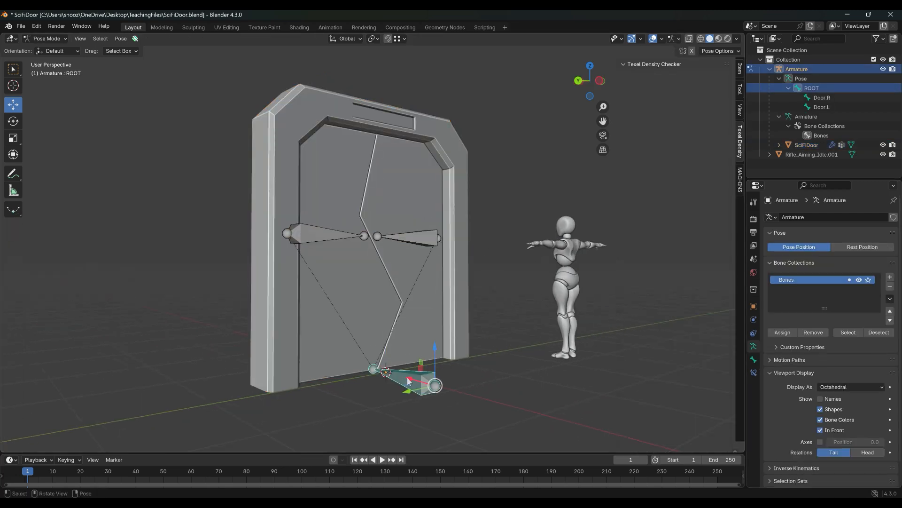
key("g")
key("x")
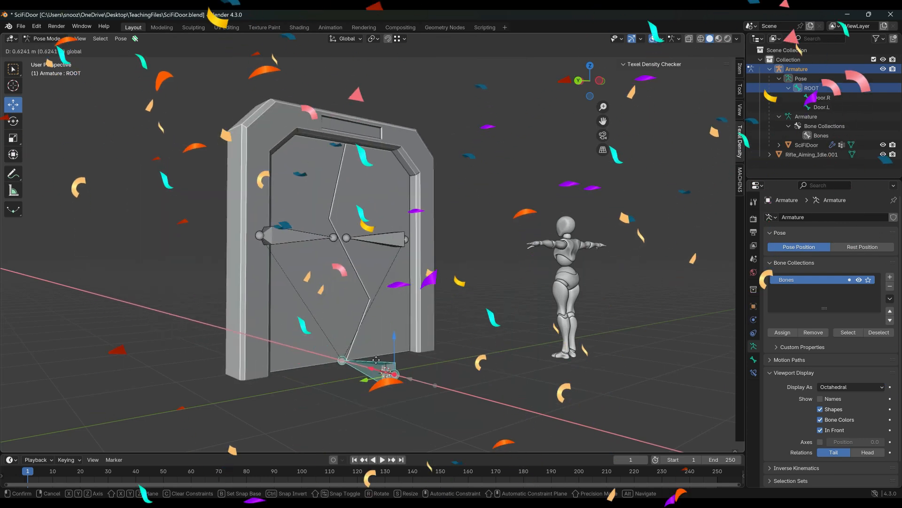
right_click(429, 360)
Move the ROOT bone back and forth along the X axis to test the whole rig, and restore its position
middle_click_drag(430, 360, 413, 404)
scroll(410, 399, "down", 3)
scroll(394, 371, "up", 3)
middle_click_drag(403, 363, 492, 336, "shift")
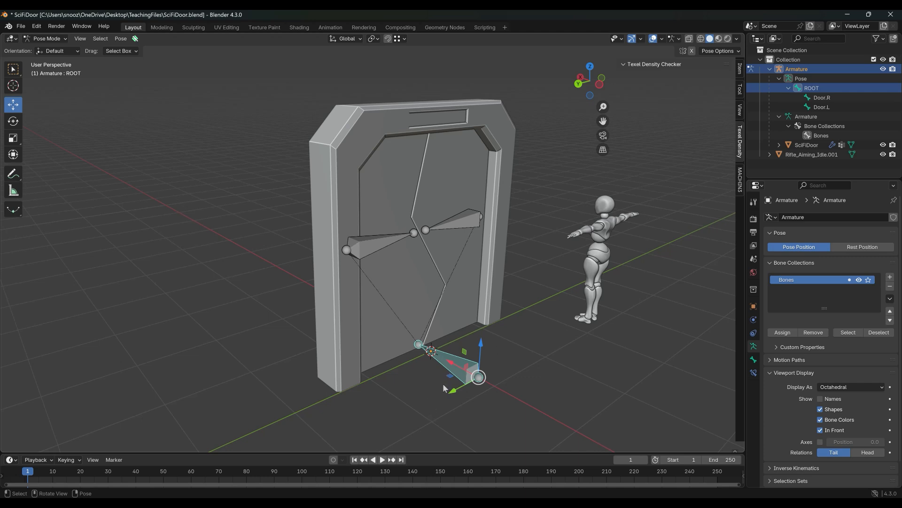
left_click_drag(452, 365, 507, 366)
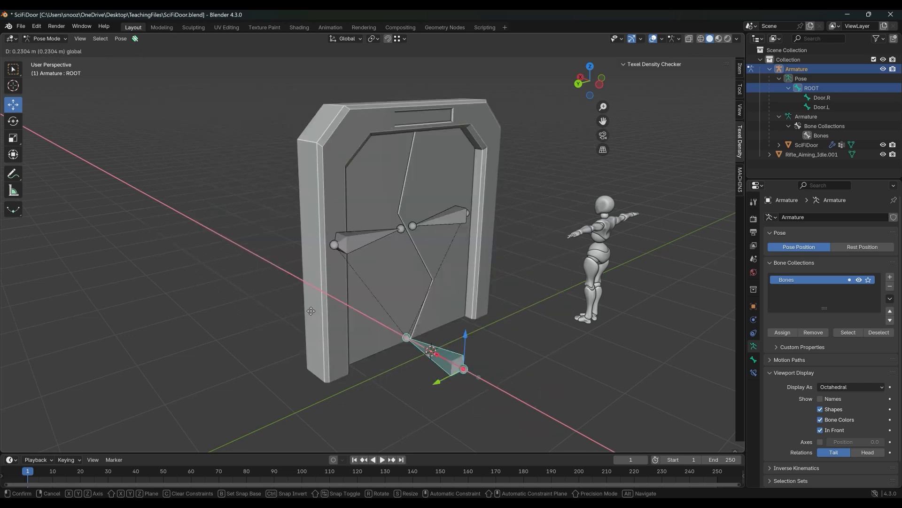
left_click(478, 397)
middle_click_drag(436, 269, 469, 289)
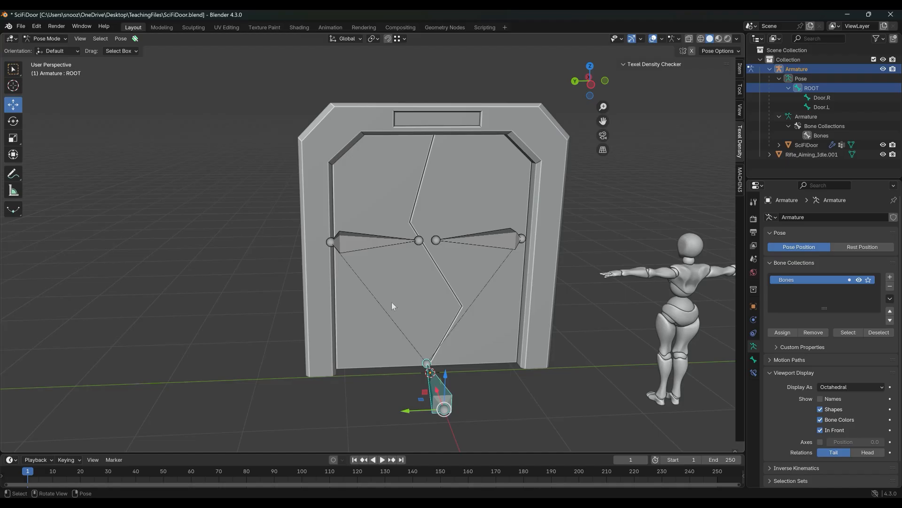
middle_click_drag(391, 302, 402, 318)
scroll(489, 347, "up", 3)
scroll(433, 315, "down", 5)
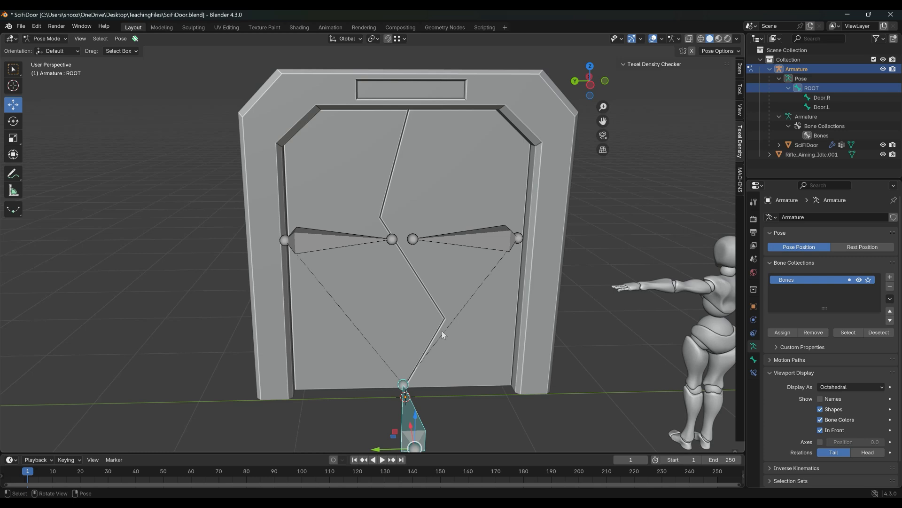
scroll(444, 342, "down", 2)
middle_click_drag(441, 371, 452, 356)
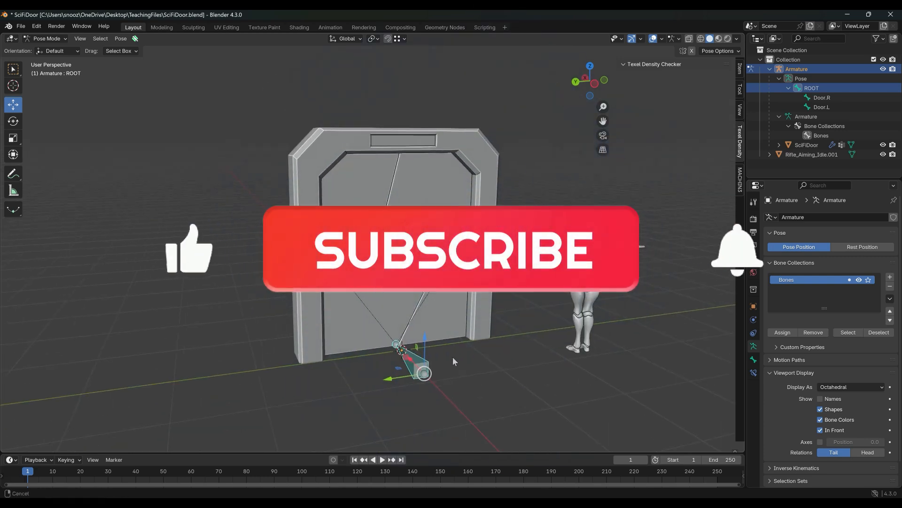
scroll(480, 385, "up", 3)
middle_click_drag(481, 387, 501, 372)
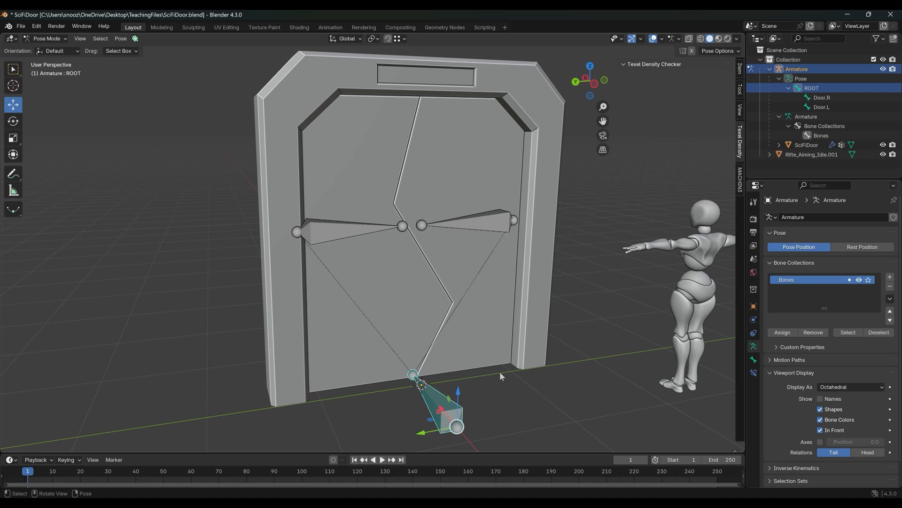
middle_click_drag(500, 372, 534, 340)
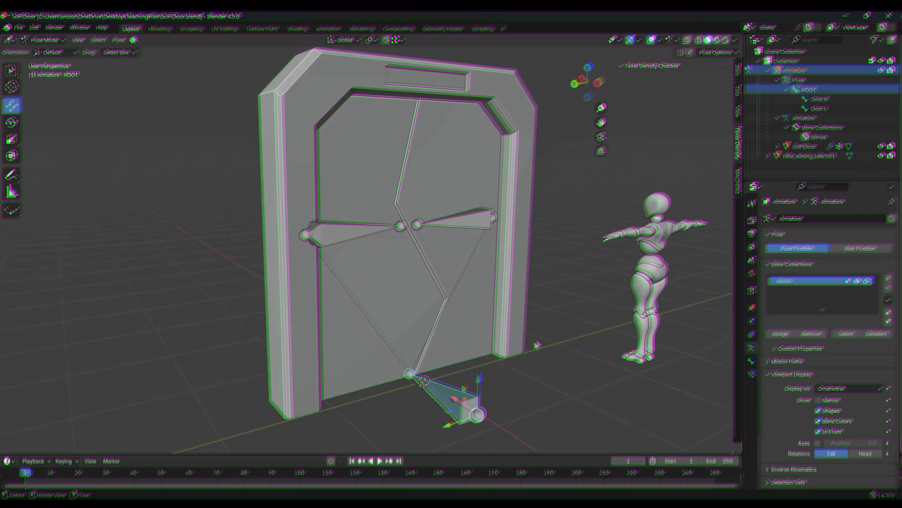